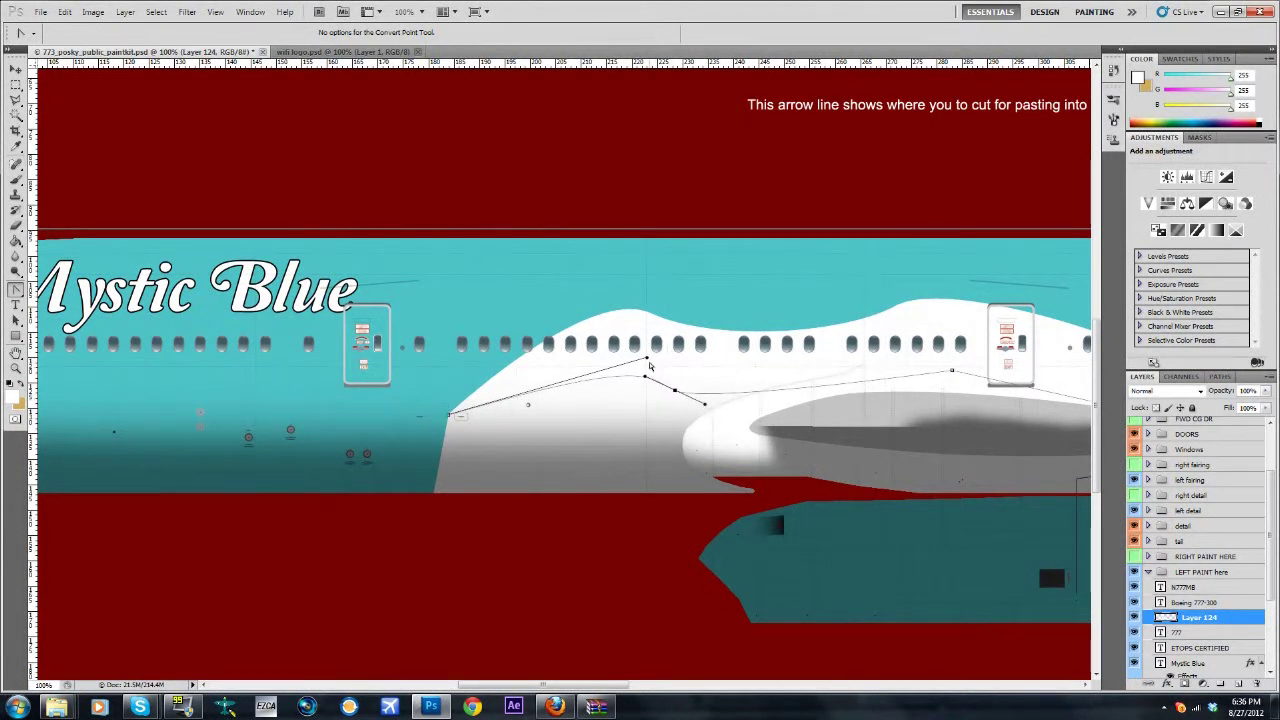
Reshape the forward part of the path into a smooth wave by adjusting the curve handles ahead of the wing.
left_click_drag(646, 358, 603, 336)
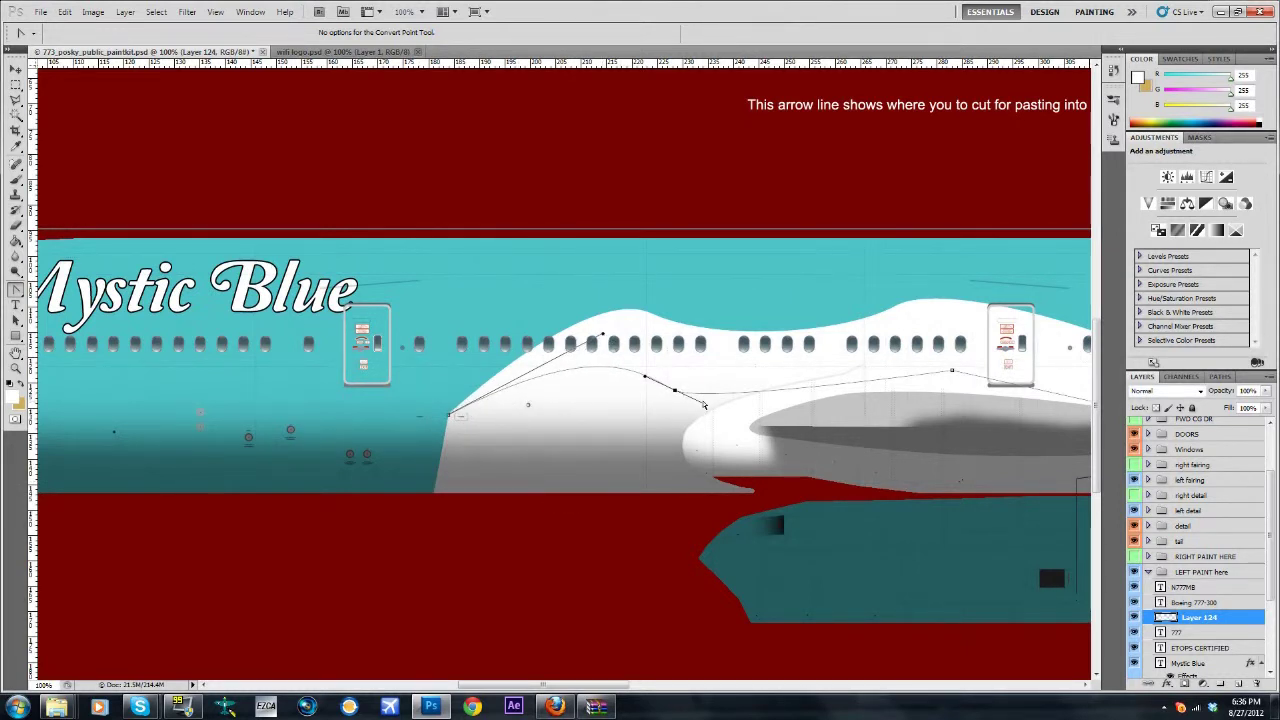
mouse_move(704, 405)
left_mouse_down()
mouse_move(732, 424)
mouse_move(716, 407)
left_mouse_up()
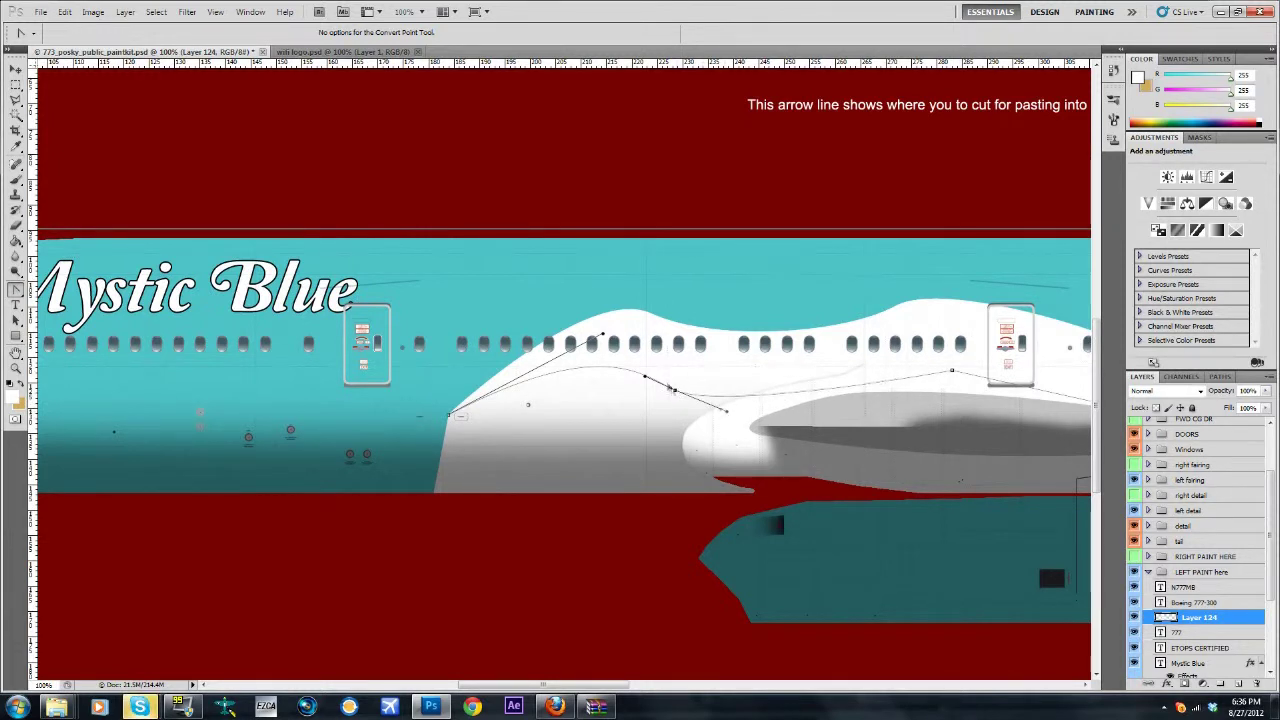
left_click_drag(645, 376, 725, 404)
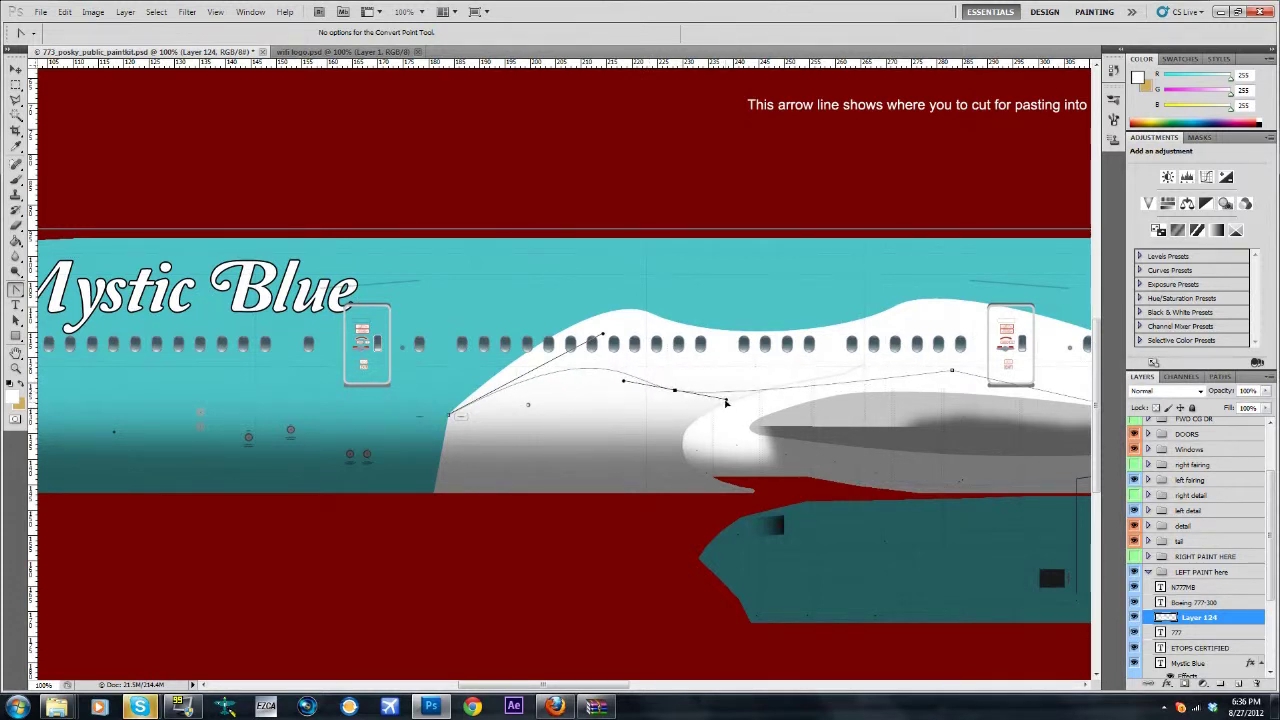
Curve the rear part of the path by converting its anchors above and behind the wing into smooth points and adjusting their handles.
scroll(338, 373, "right", 5)
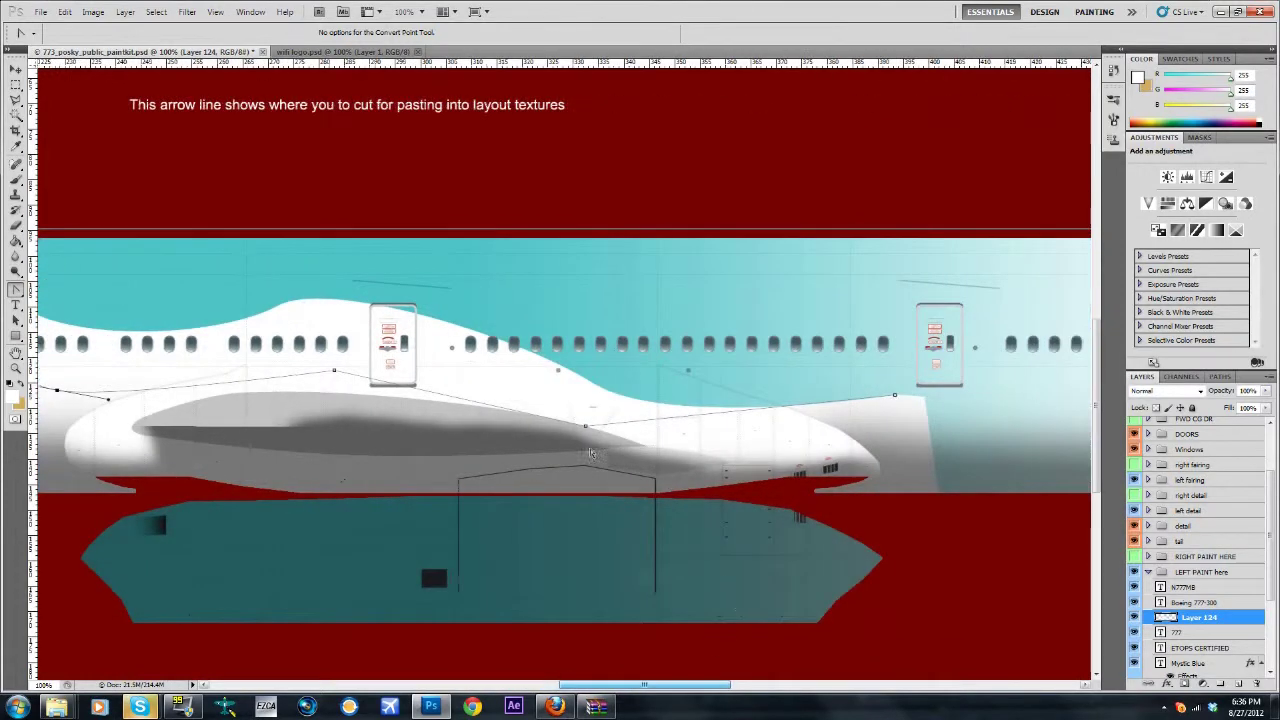
left_click_drag(335, 371, 367, 403)
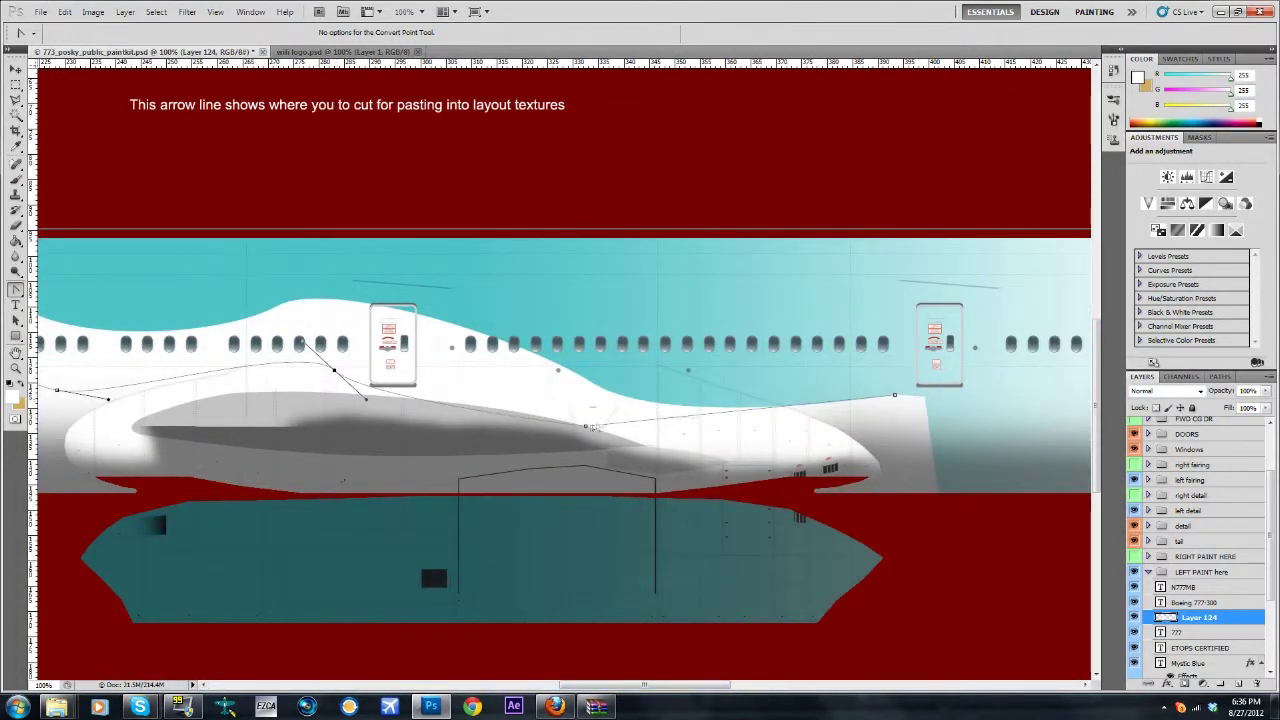
left_click_drag(585, 425, 634, 449)
left_click_drag(894, 397, 938, 372)
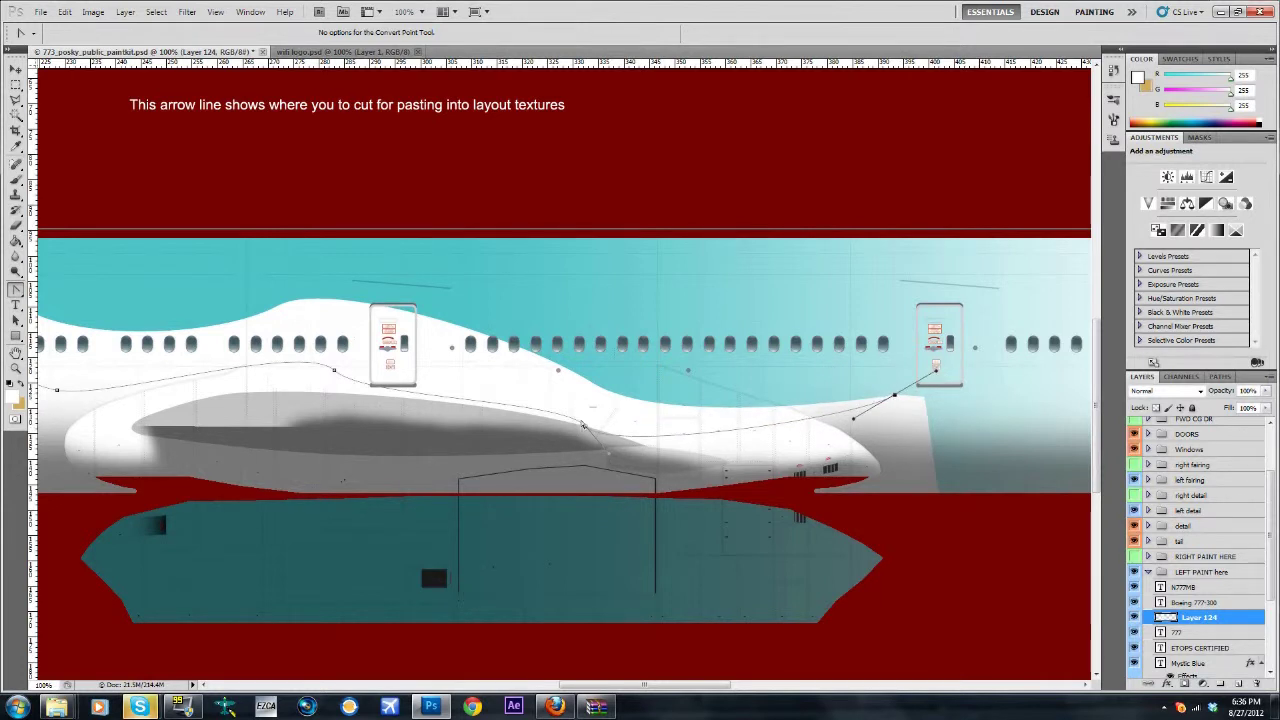
left_click_drag(609, 454, 605, 436)
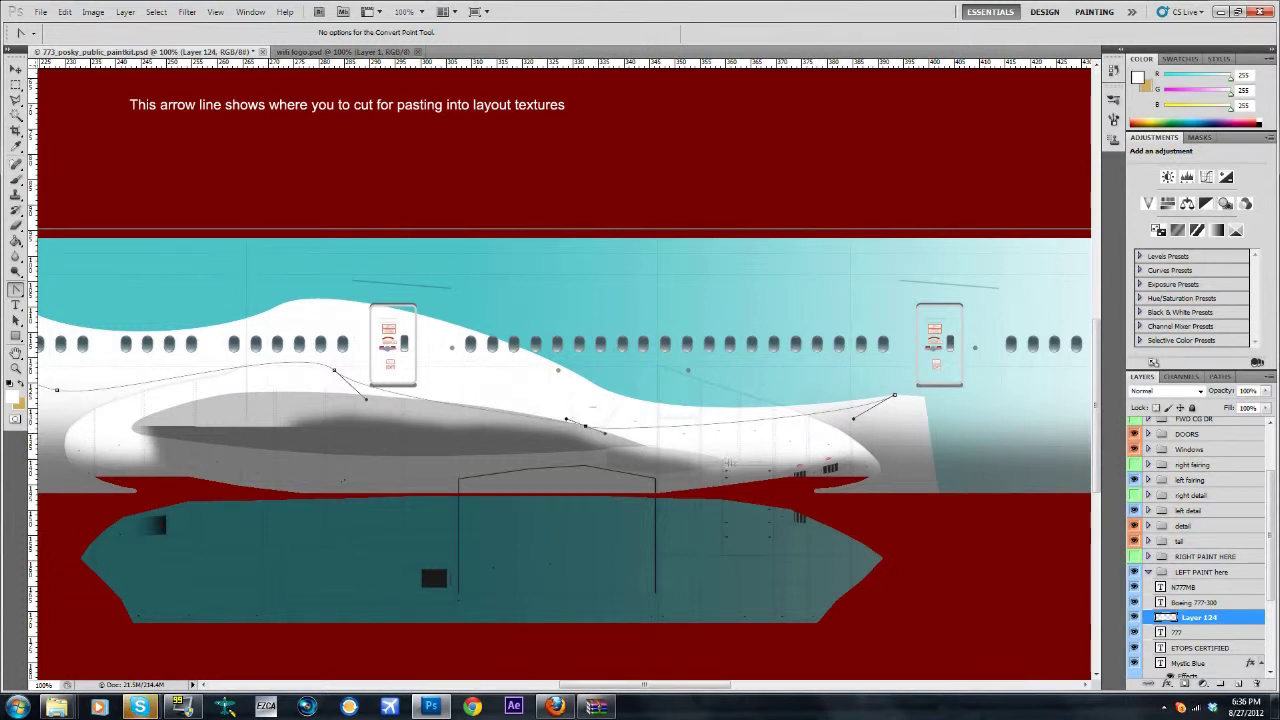
Continue the path with the Pen tool down behind the wing and forward beneath the belly, closing it at its front anchor.
left_click(16, 296)
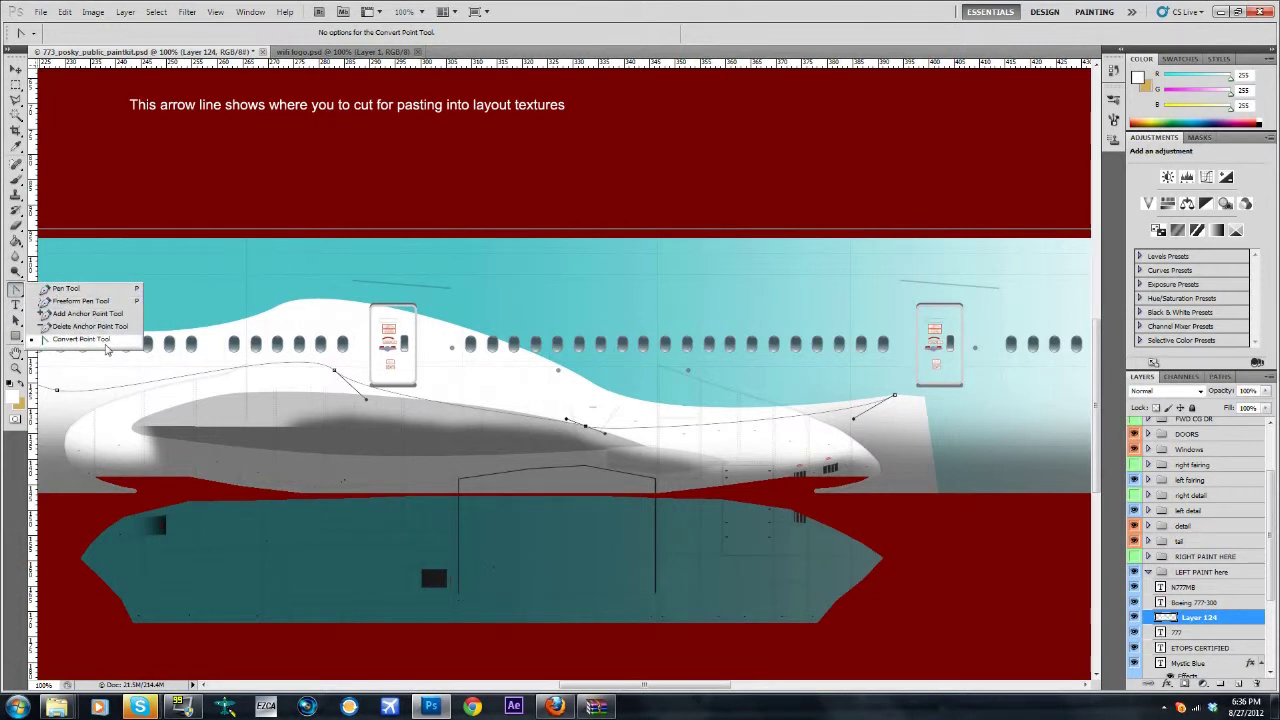
left_click(64, 288)
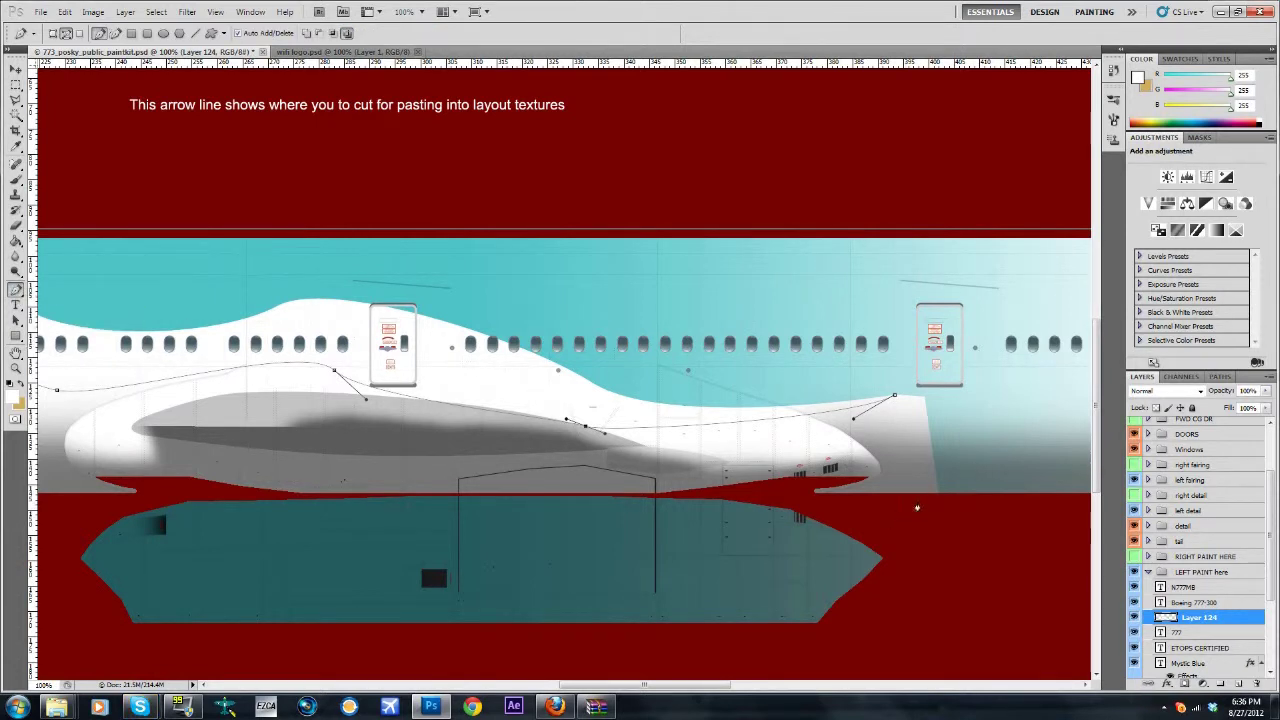
left_click(904, 510)
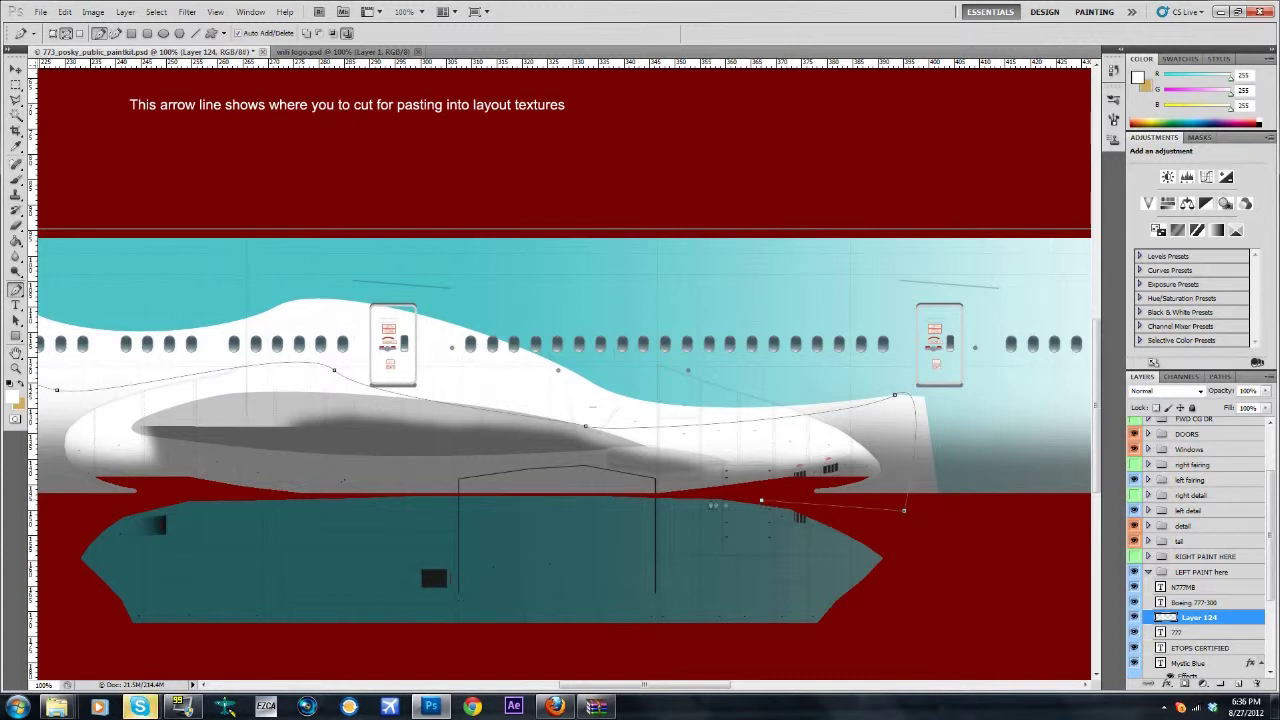
left_click(601, 495)
left_click(358, 496)
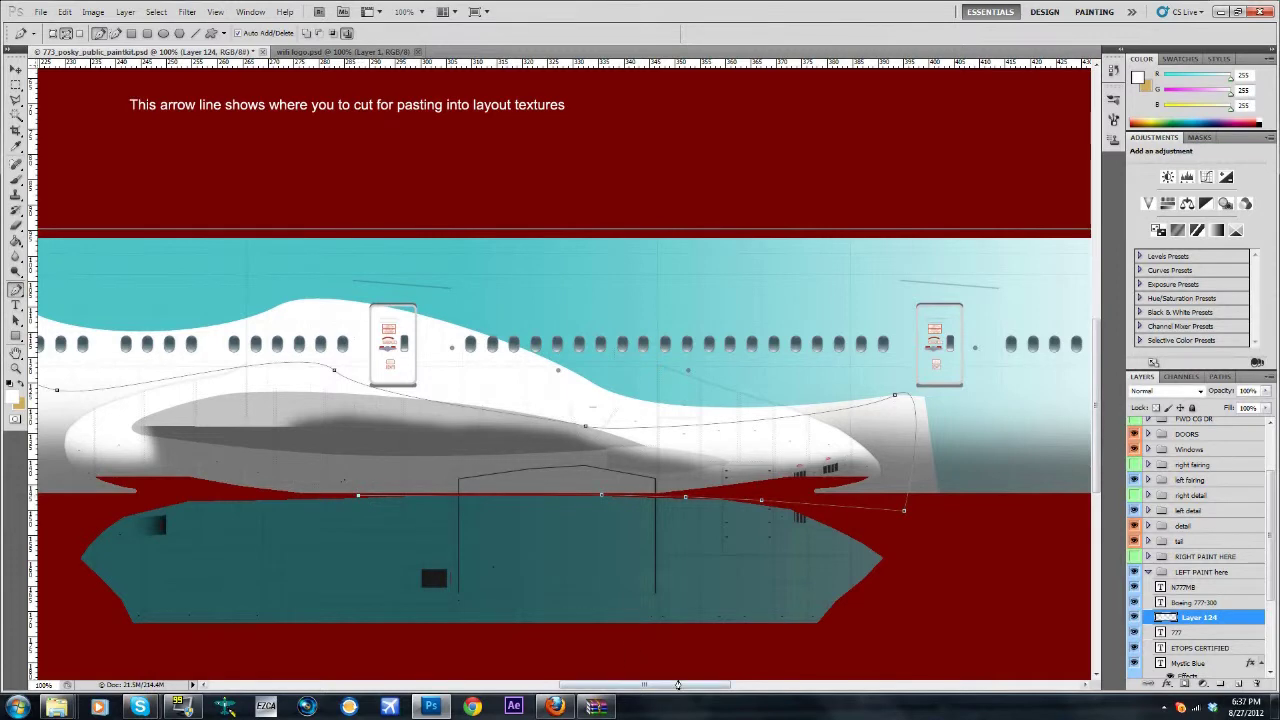
left_click_drag(677, 685, 624, 685)
left_click(524, 497)
left_click(463, 512)
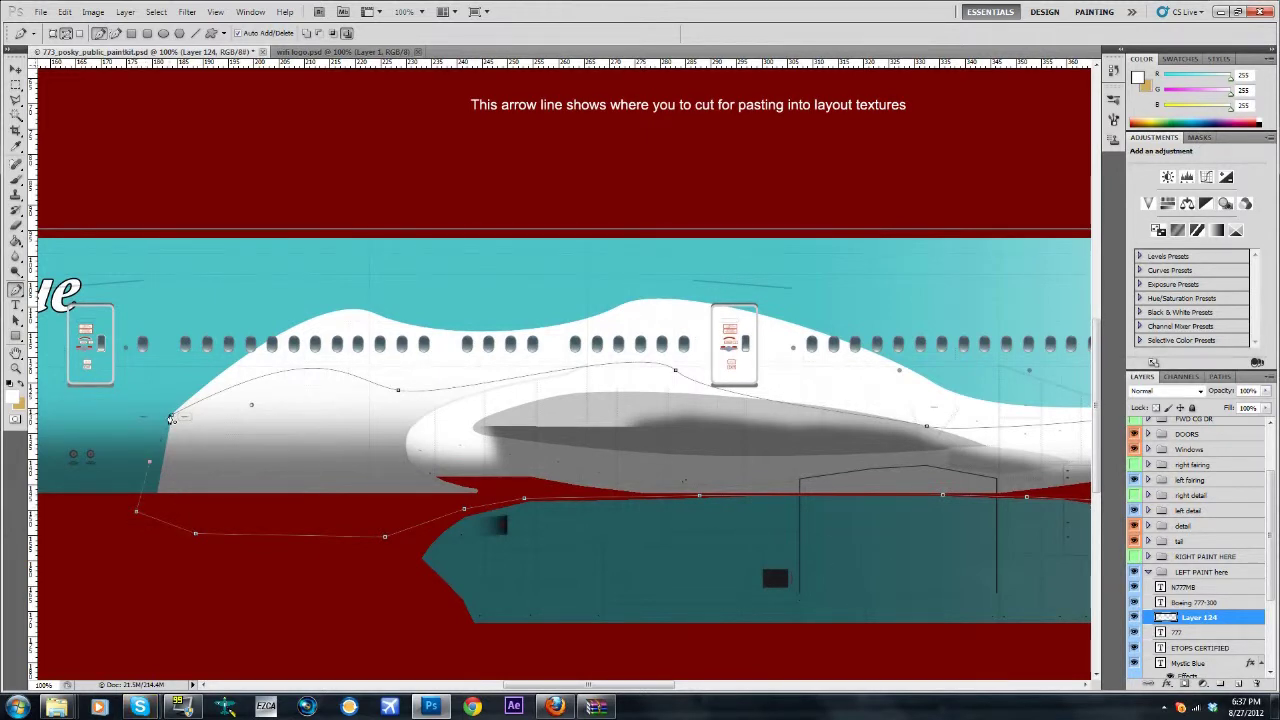
Convert the closed wave path into a new anti-aliased selection.
right_click(283, 441)
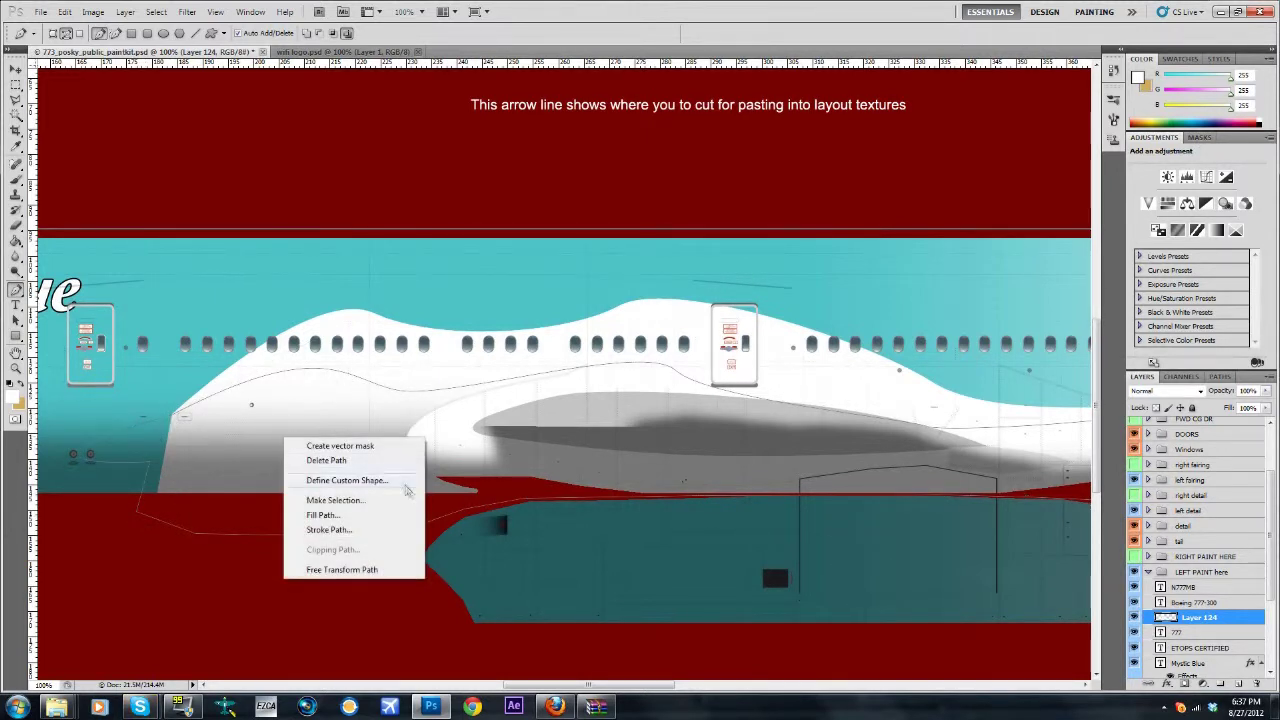
left_click(372, 504)
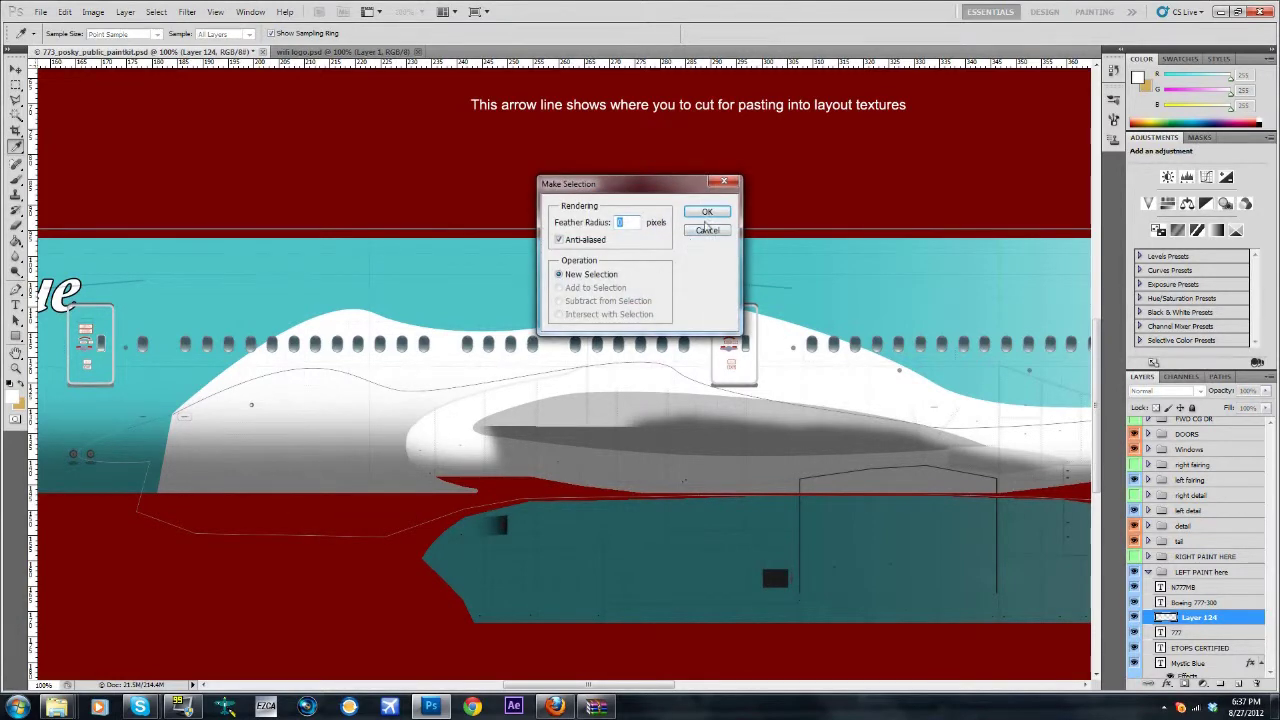
left_click(707, 213)
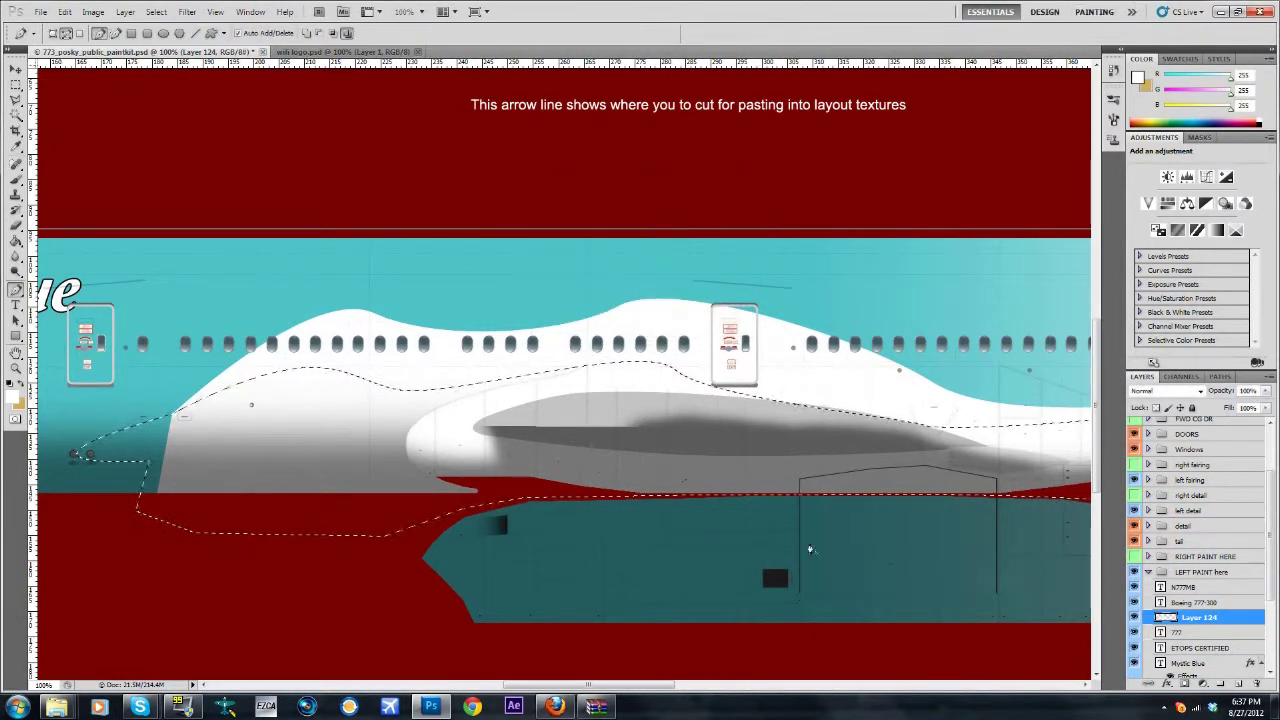
Set the foreground colour to the fuselage's teal, hiding the outline layer while sampling it and showing the layer again.
left_click_drag(644, 686, 558, 629)
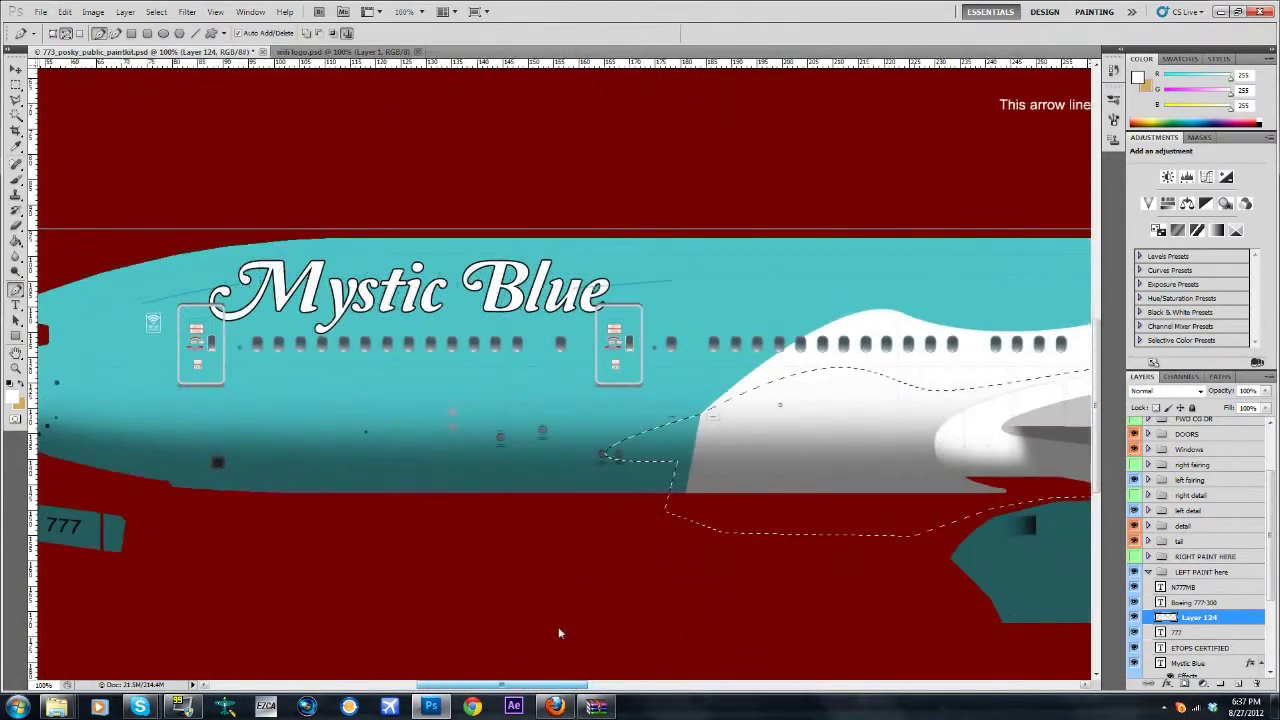
scroll(1204, 457, "up", 2)
scroll(1203, 457, "up", 1)
left_click(1134, 423)
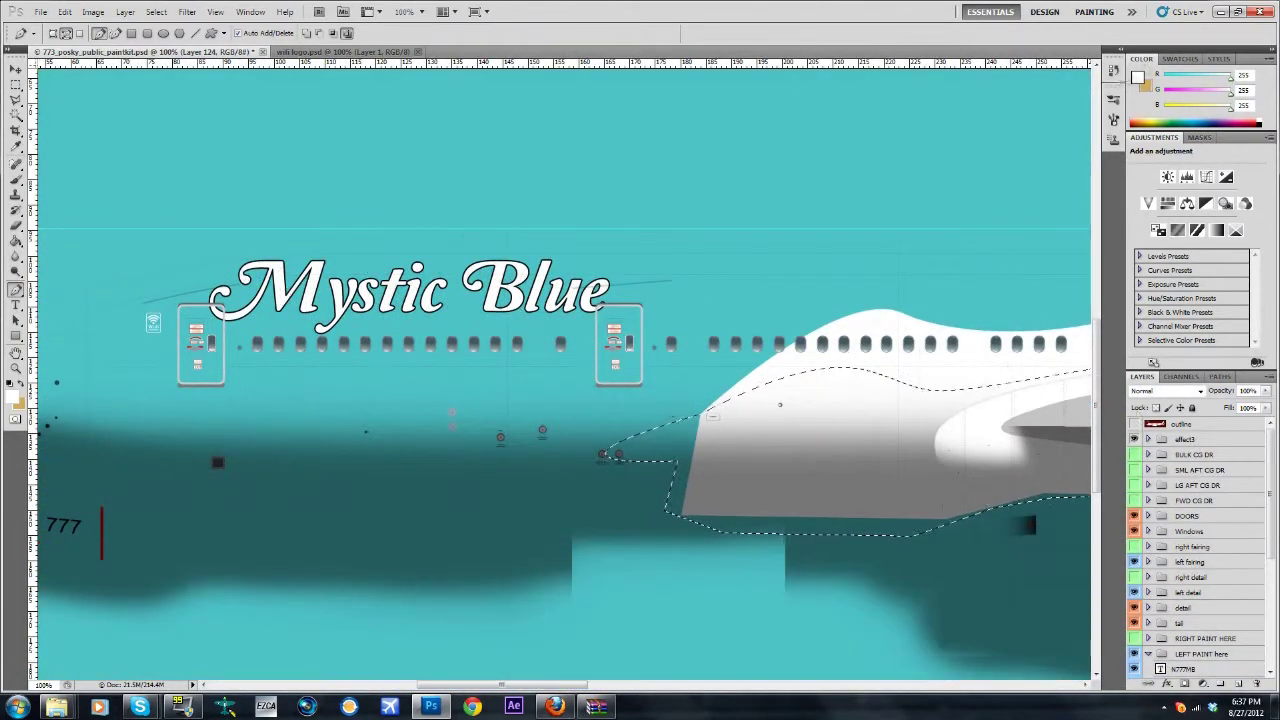
left_click(1138, 76)
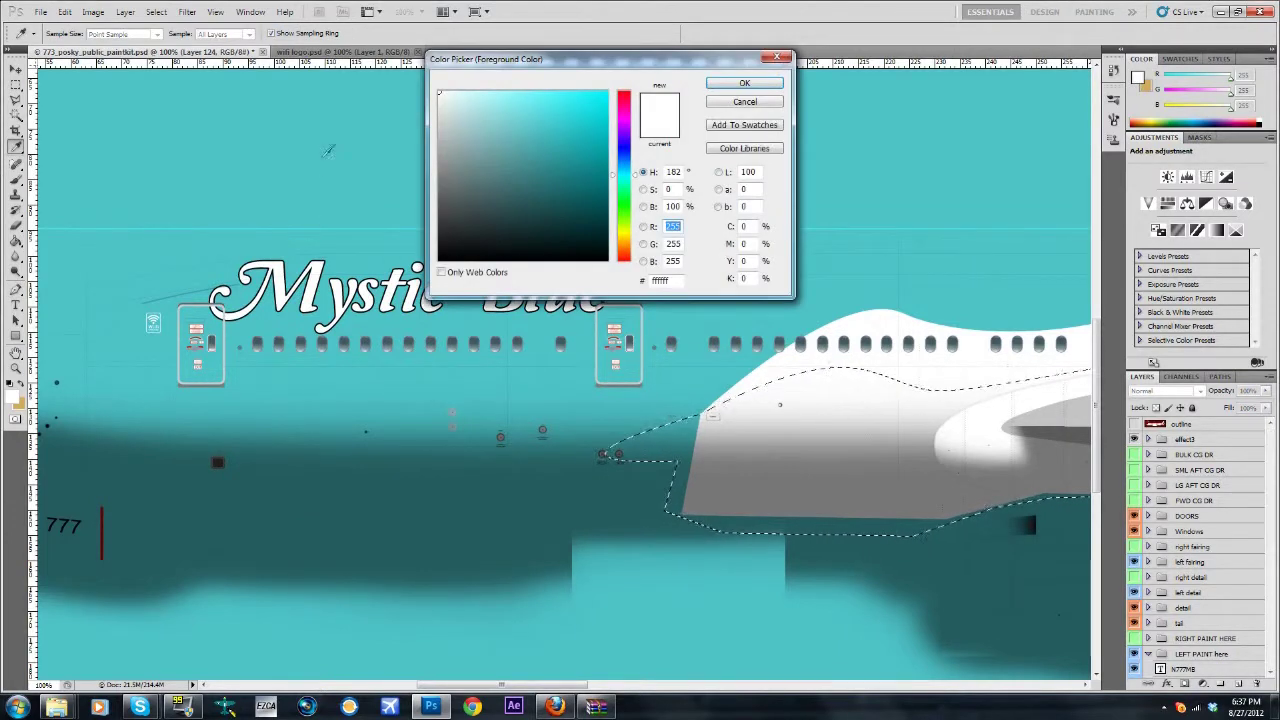
left_click(745, 83)
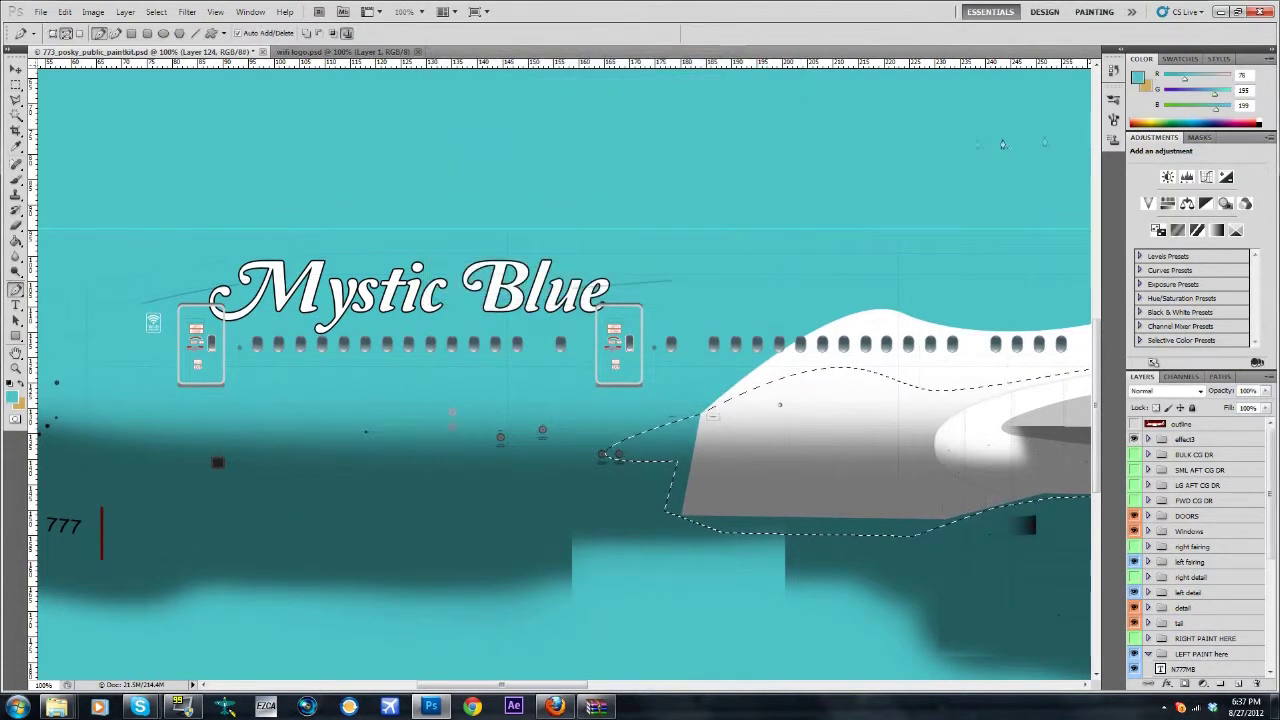
left_click(1134, 424)
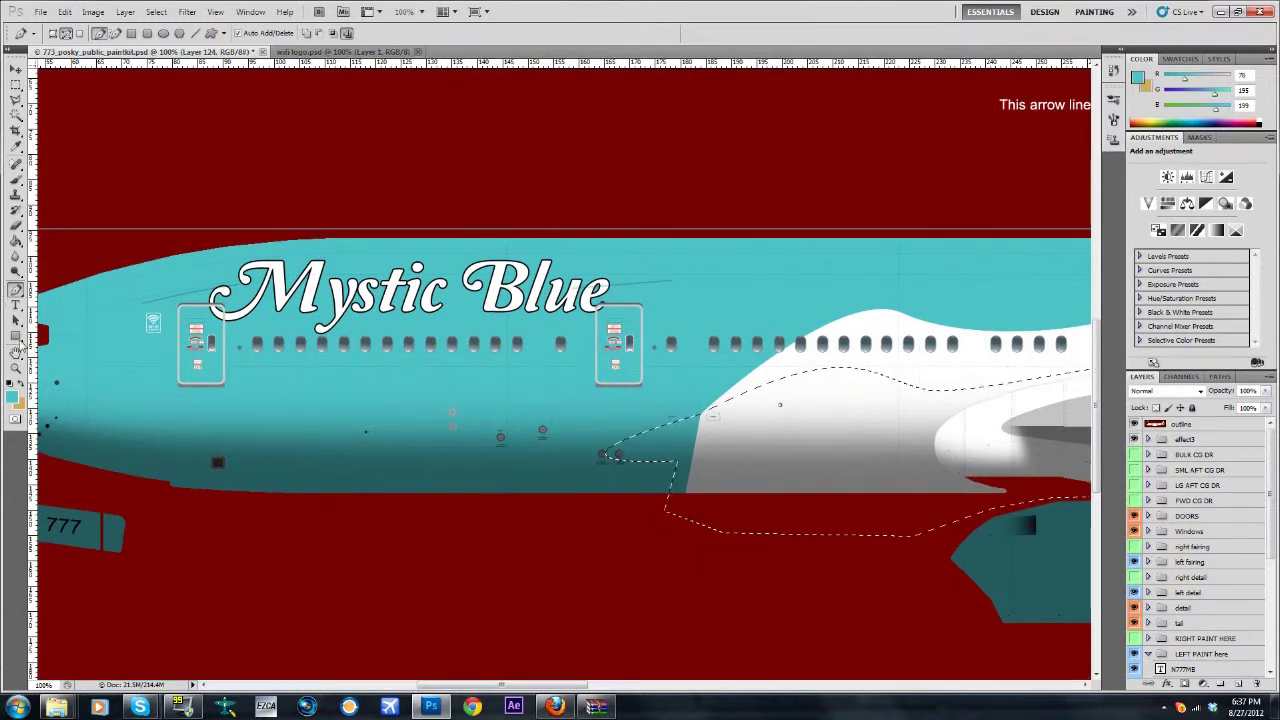
Rename Layer 124 as whitewave.
key("u")
scroll(717, 518, "down", 2)
scroll(1192, 597, "down", 3)
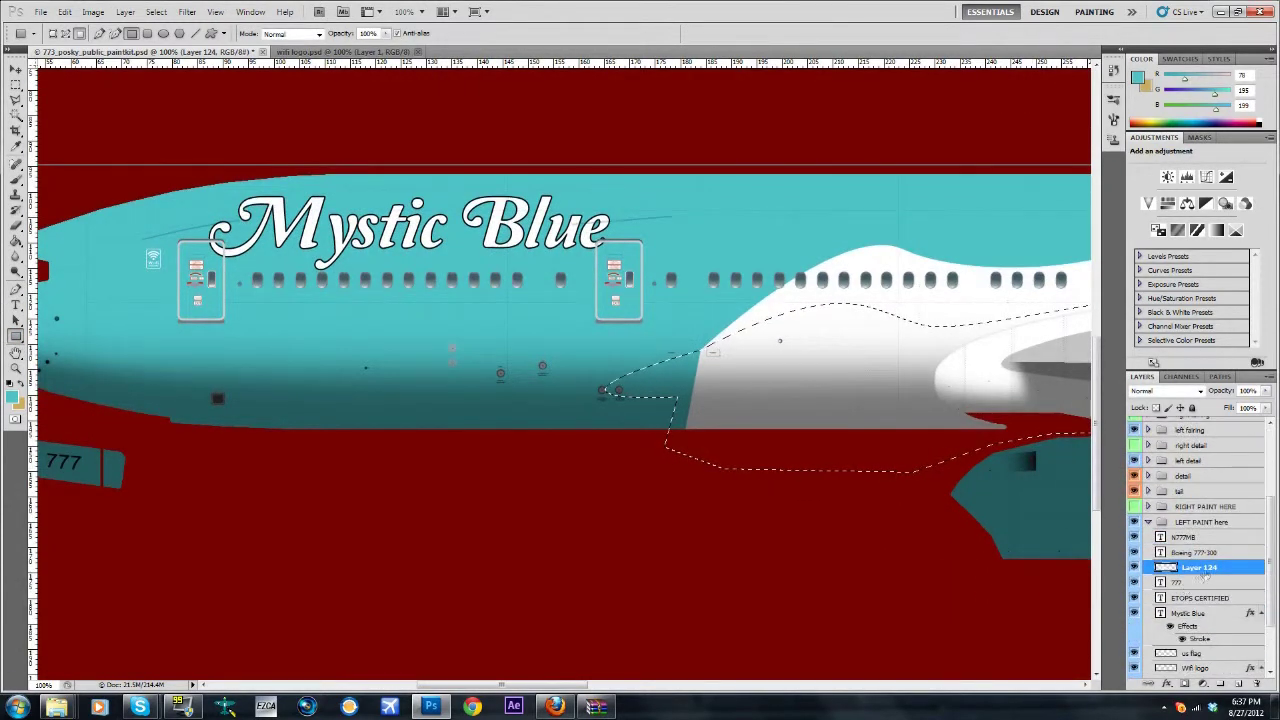
double_click(1207, 572)
key("Escape")
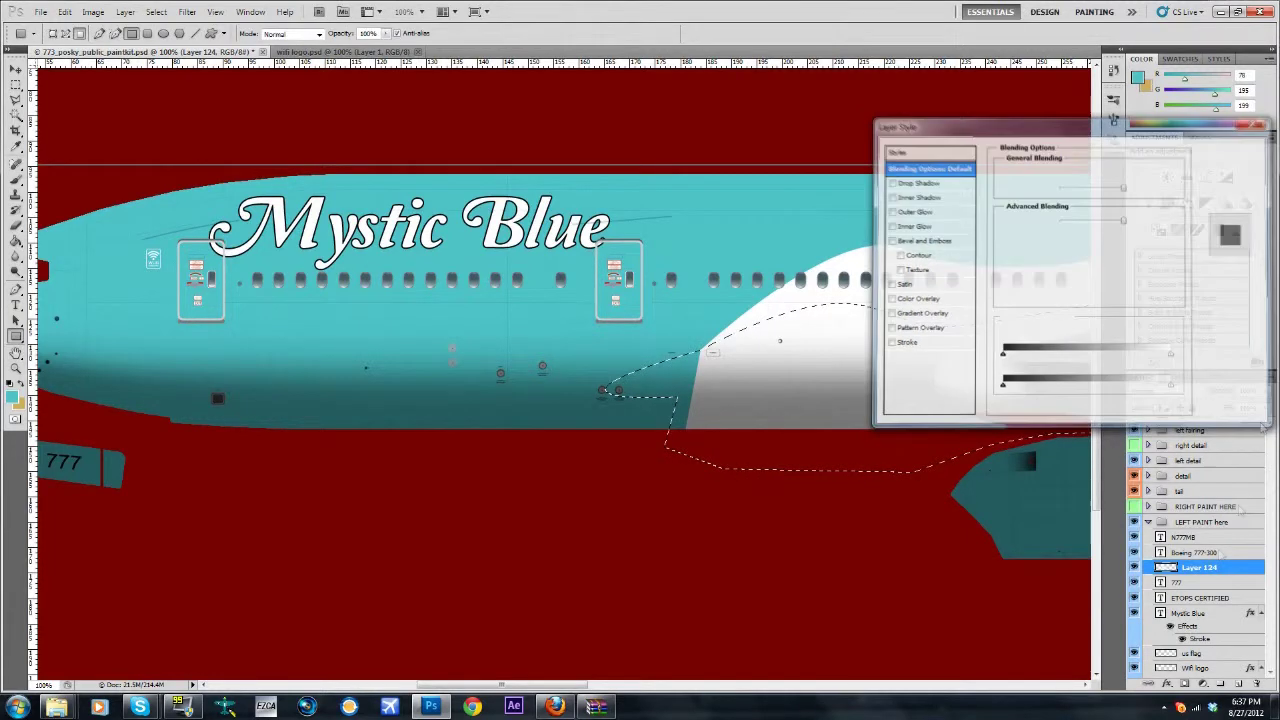
double_click(1192, 568)
type("white")
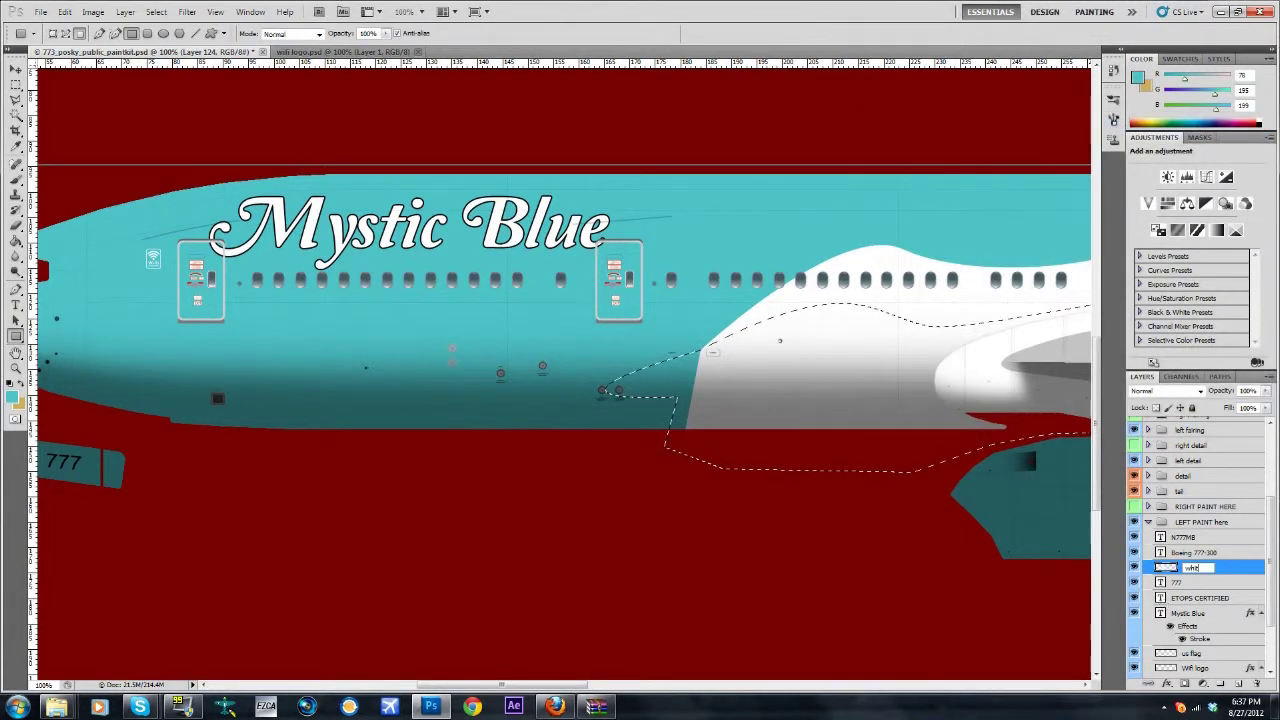
type("wave")
key("Return")
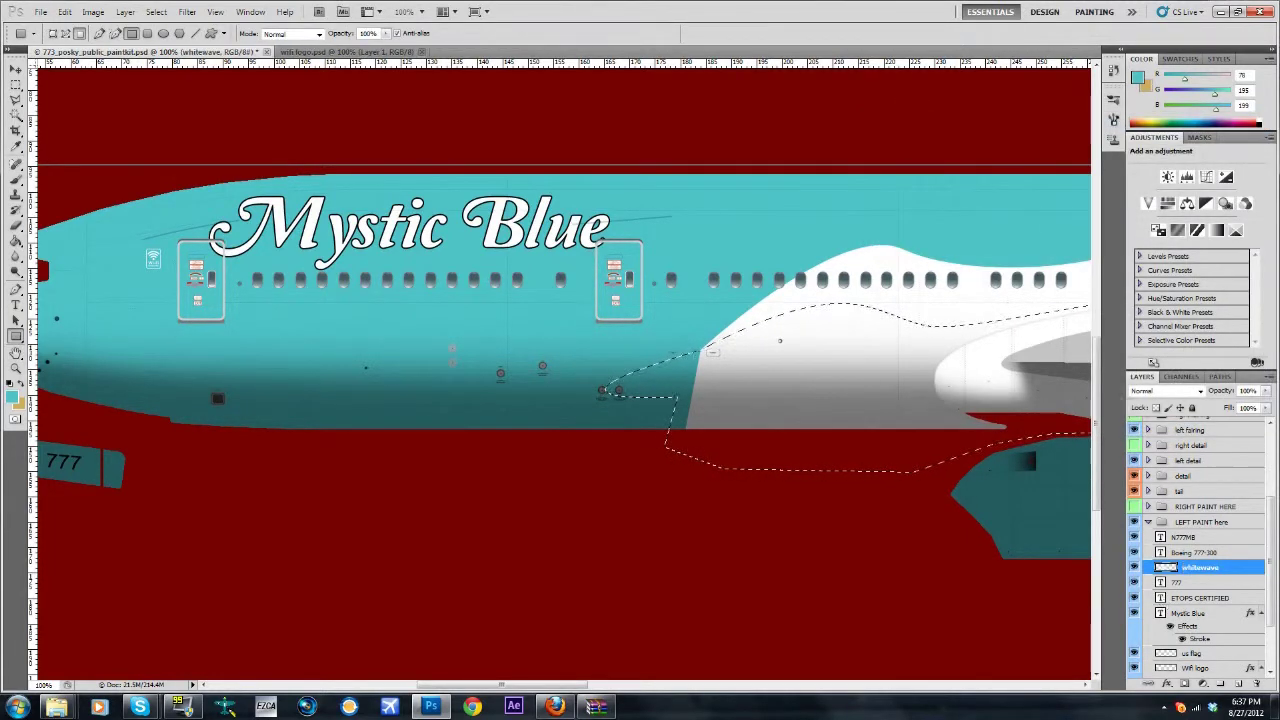
Cover the selected area below the wave with teal rectangles along its full length, and clear the selection.
left_click_drag(574, 506, 938, 280)
left_click_drag(674, 580, 1124, 269)
left_click_drag(668, 583, 1110, 331)
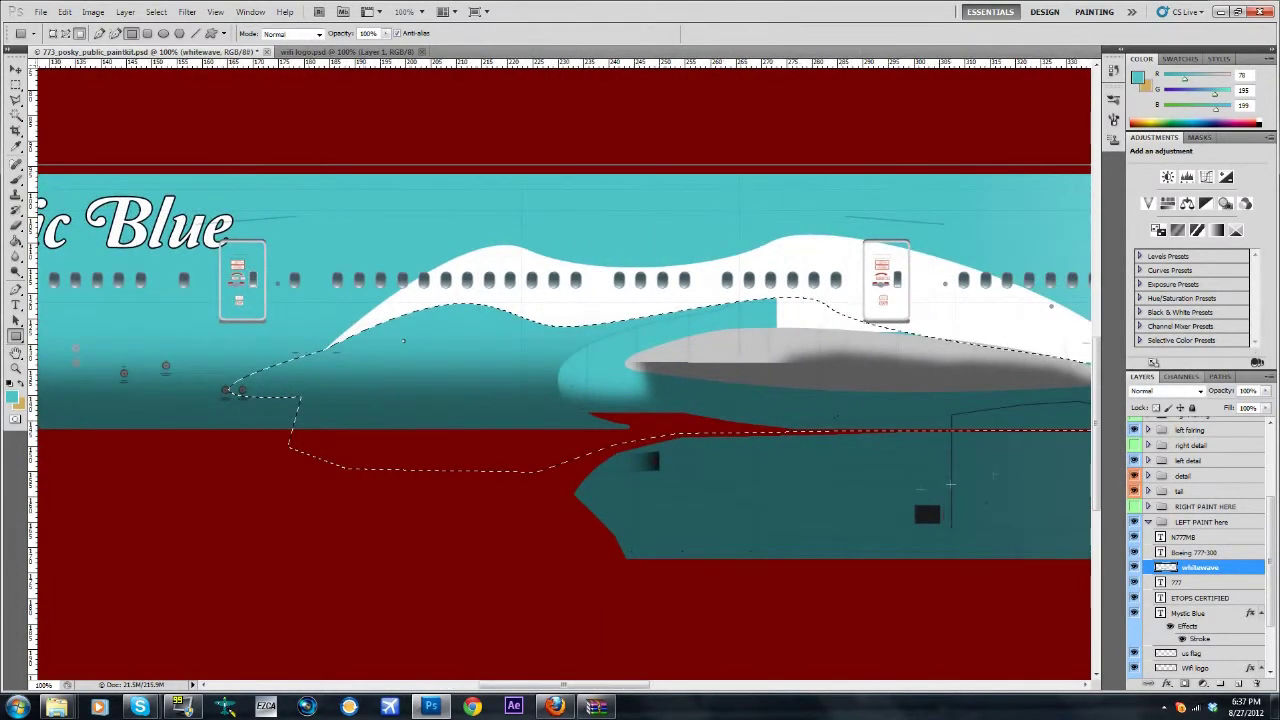
left_click_drag(681, 457, 752, 408)
scroll(924, 488, "right", 2)
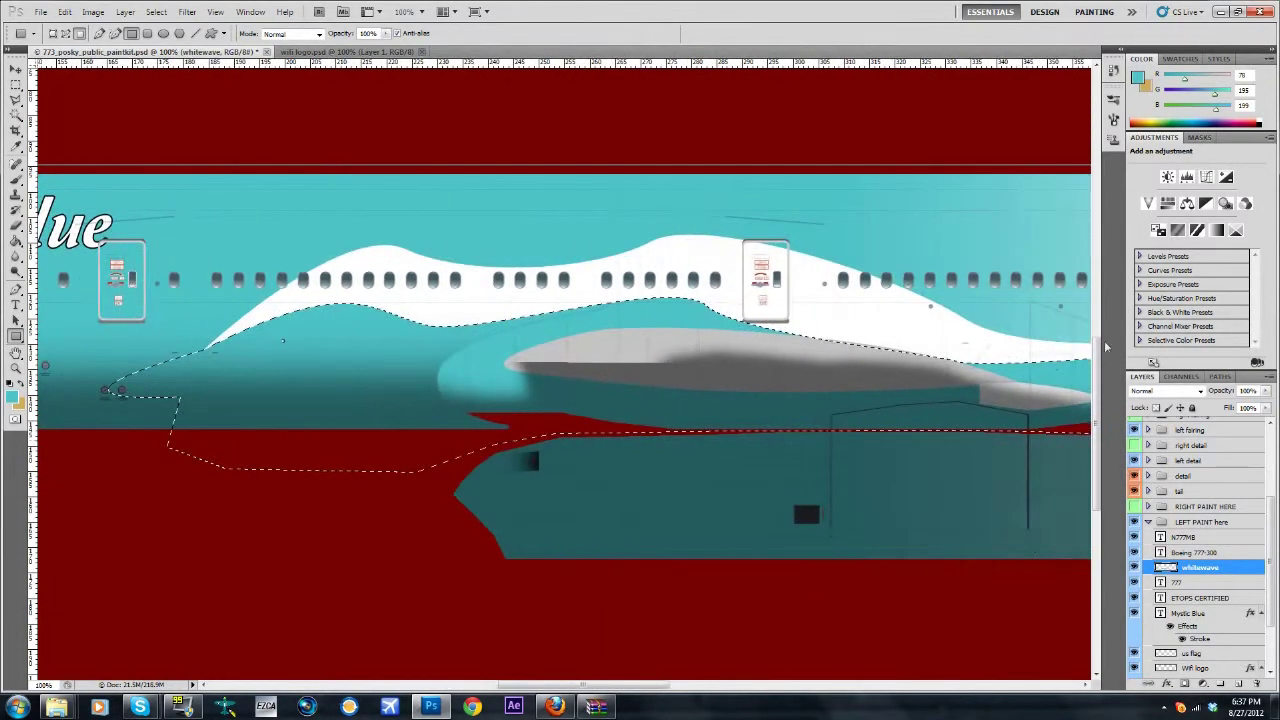
scroll(908, 375, "right", 7)
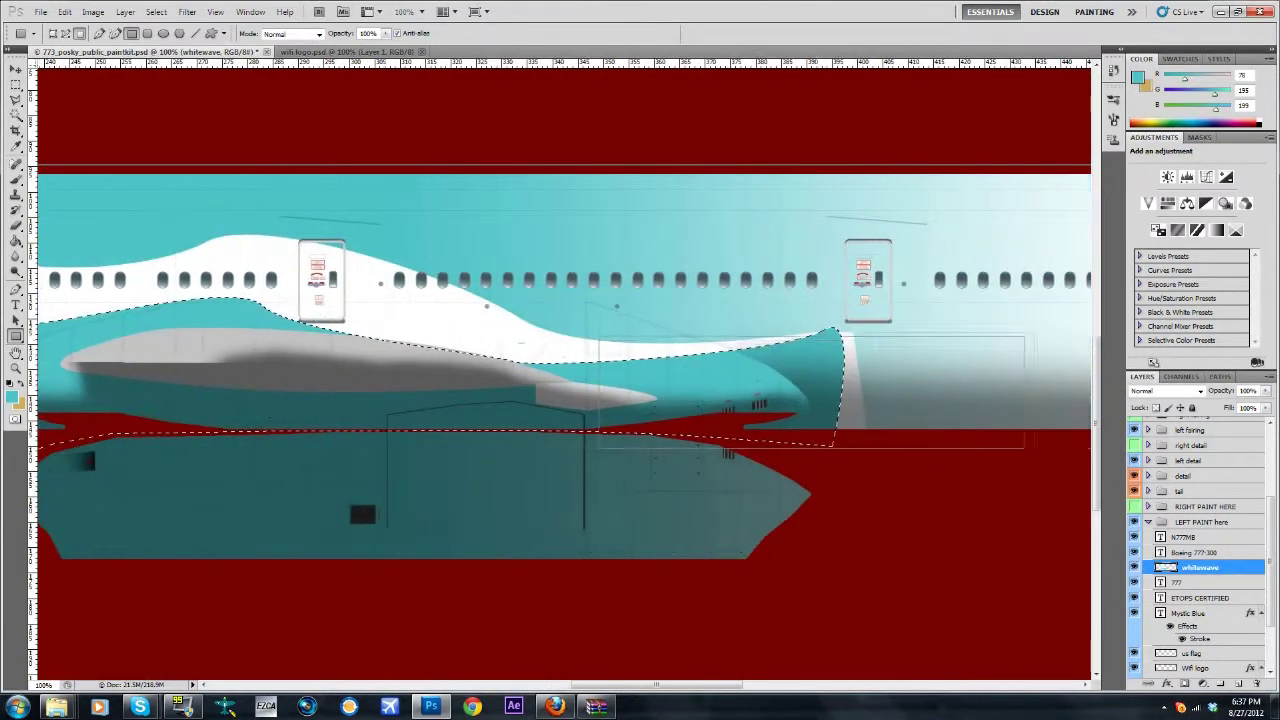
key("m")
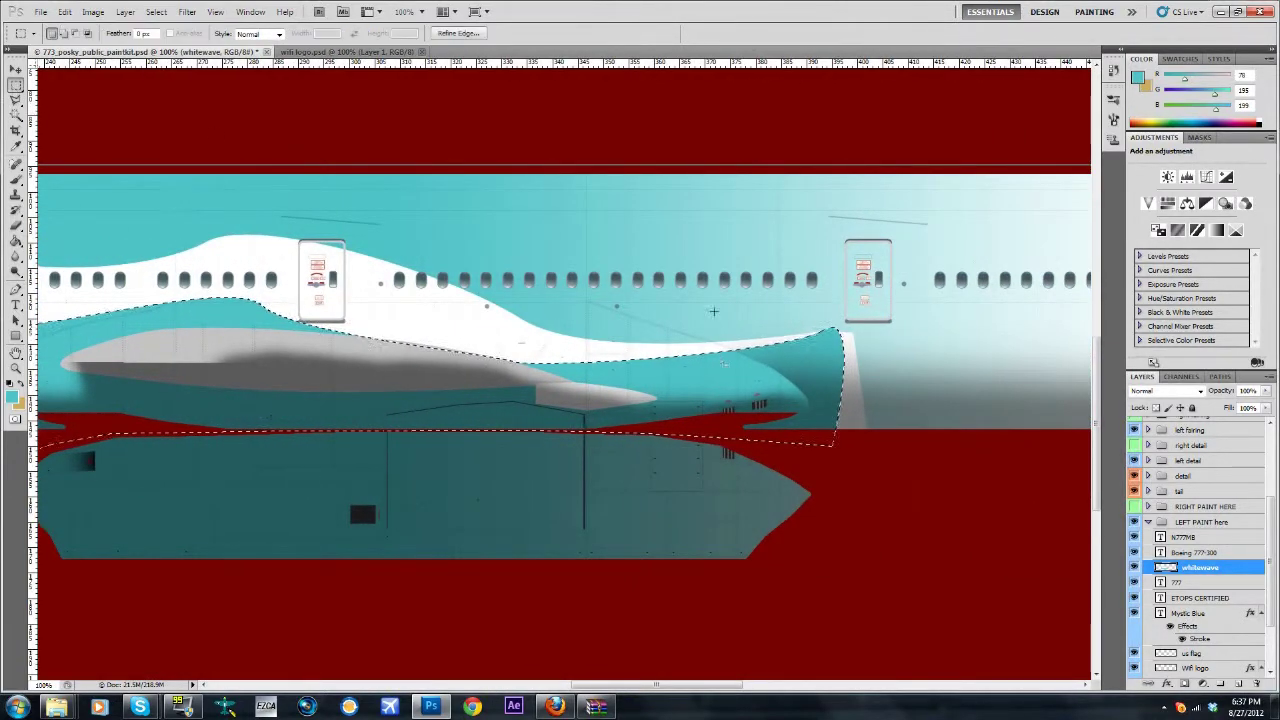
right_click(835, 395)
left_click(895, 398)
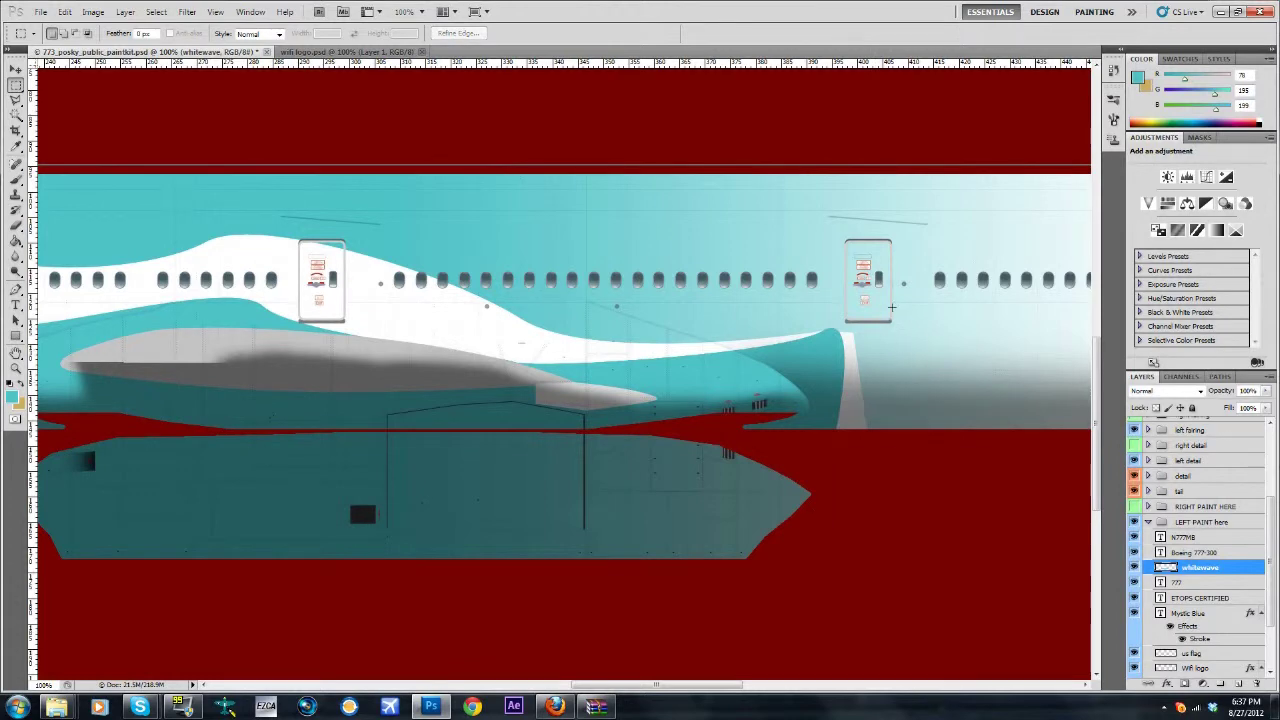
Undo the deselection, teal rectangles, layer rename and selection, going back to the closed wave path.
scroll(824, 370, "up", 2)
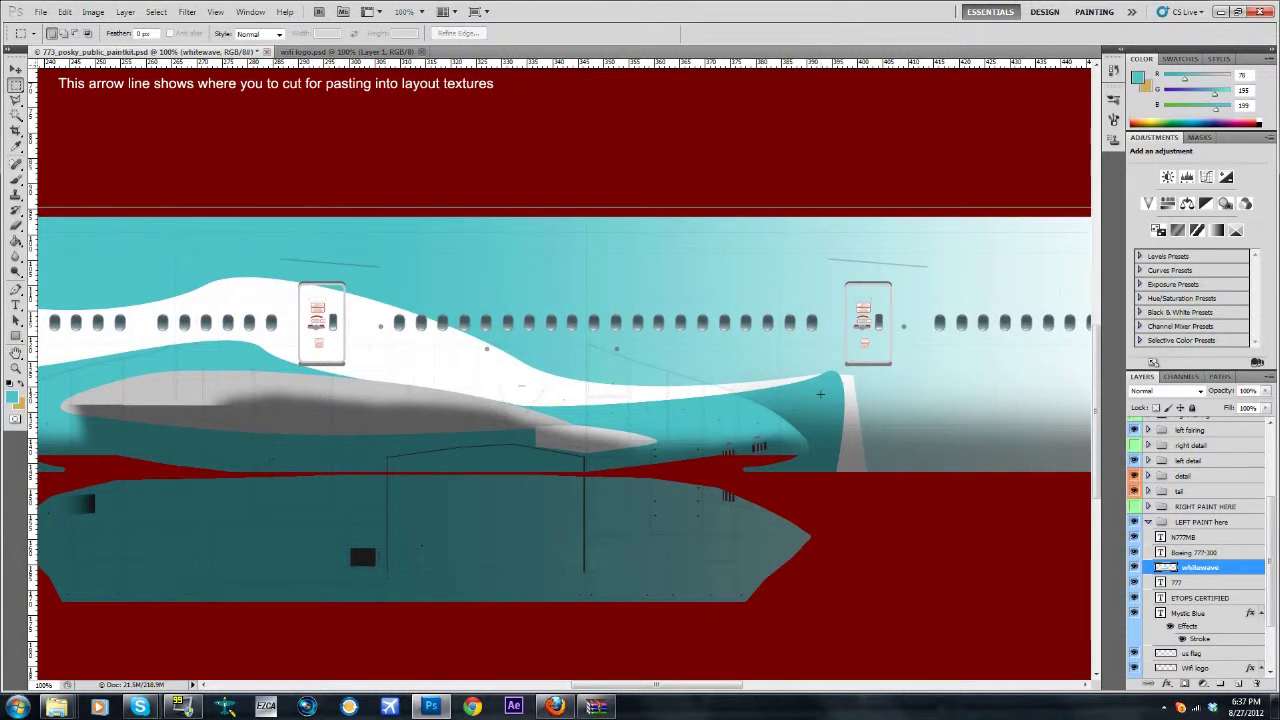
key("ctrl+alt+z")
key("ctrl+alt+z")
key("ctrl+alt+z")
key("ctrl+alt+z")
key("ctrl+alt+z")
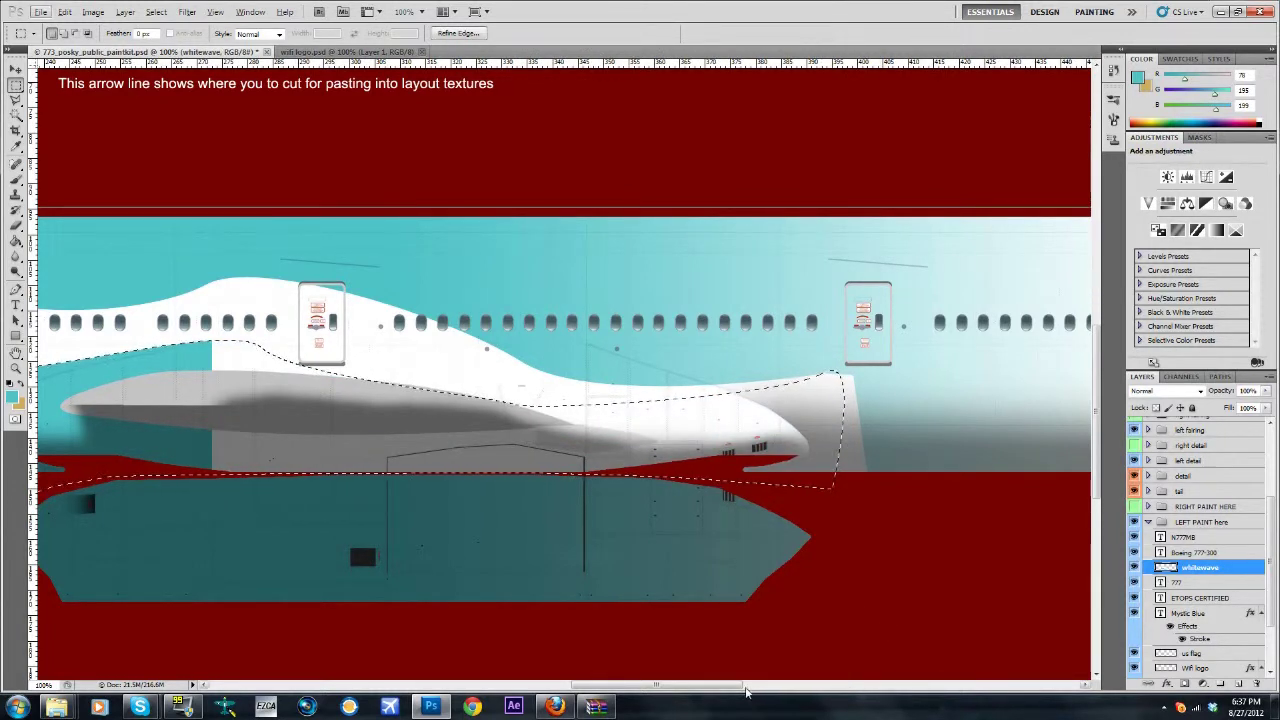
left_click_drag(740, 686, 639, 670)
key("ctrl+alt+z")
key("ctrl+alt+z")
key("ctrl+alt+z")
key("ctrl+alt+z")
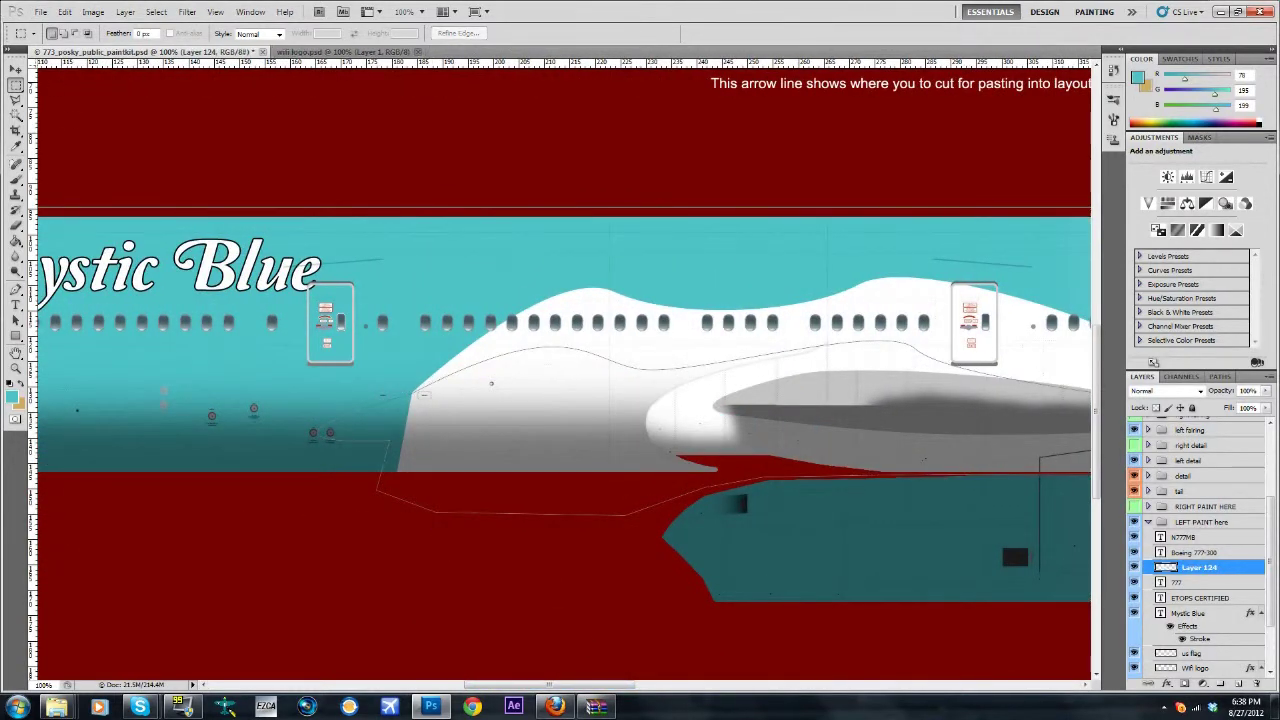
Make a new anti-aliased selection from the wave path and fill it with the teal foreground colour on Layer 124.
left_click(16, 290)
right_click(478, 416)
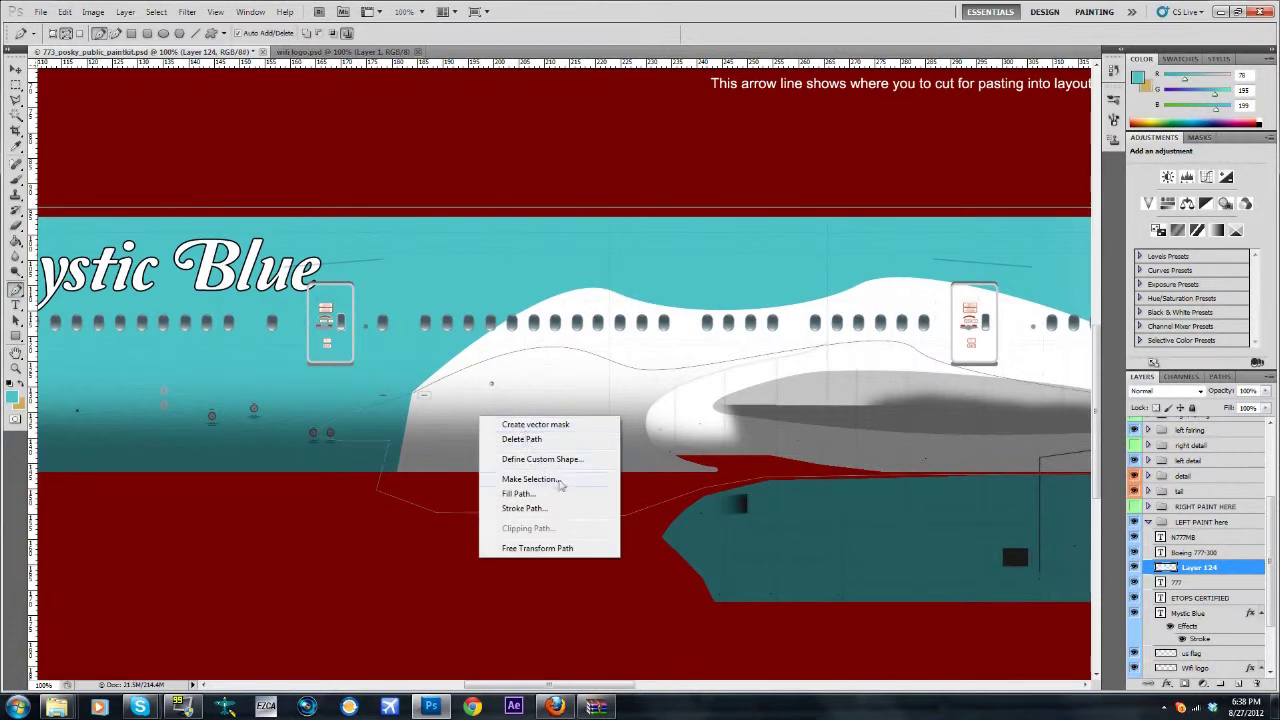
left_click(559, 480)
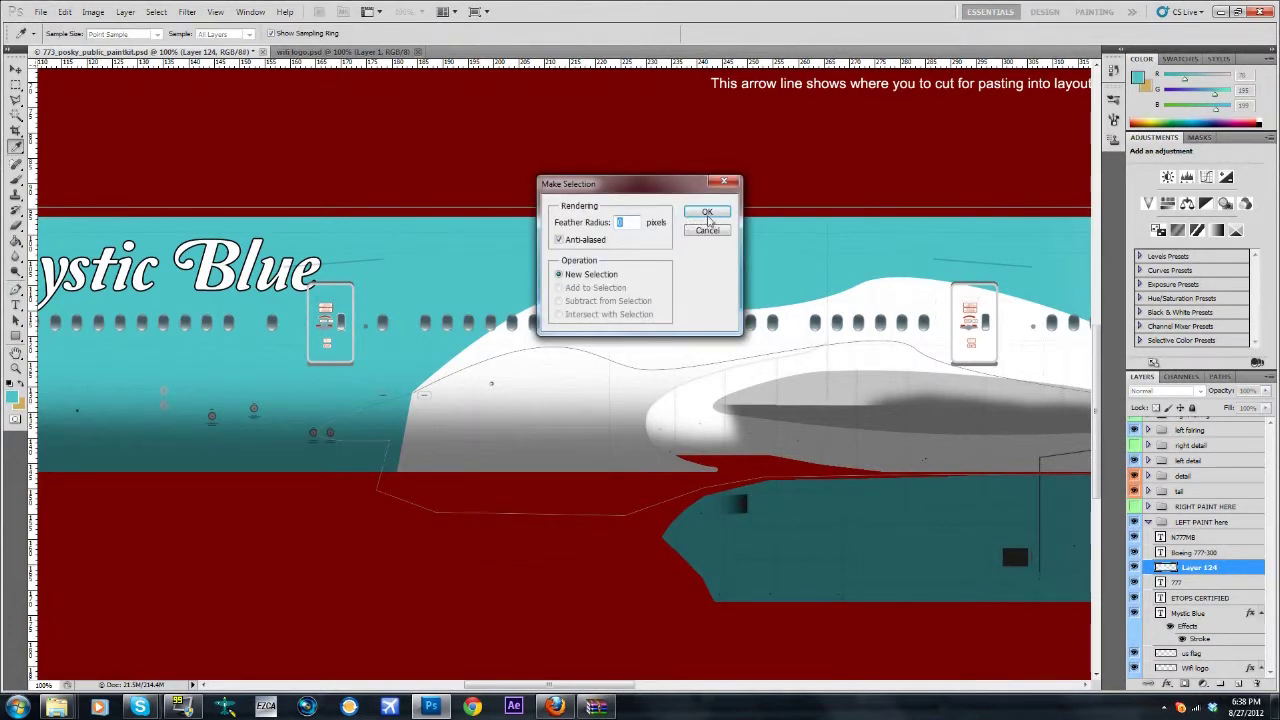
left_click(711, 214)
key("alt+BackSpace")
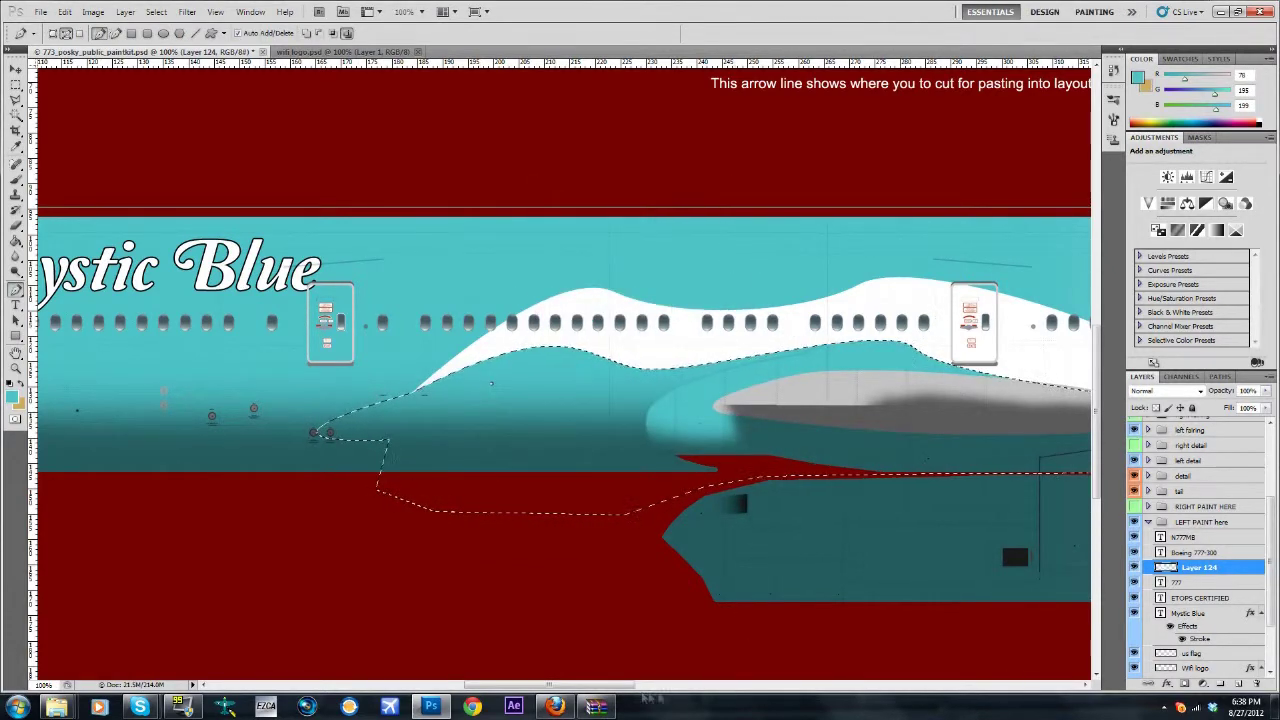
Clear the selection running beneath the full length of the white wave.
left_click_drag(628, 682, 748, 682)
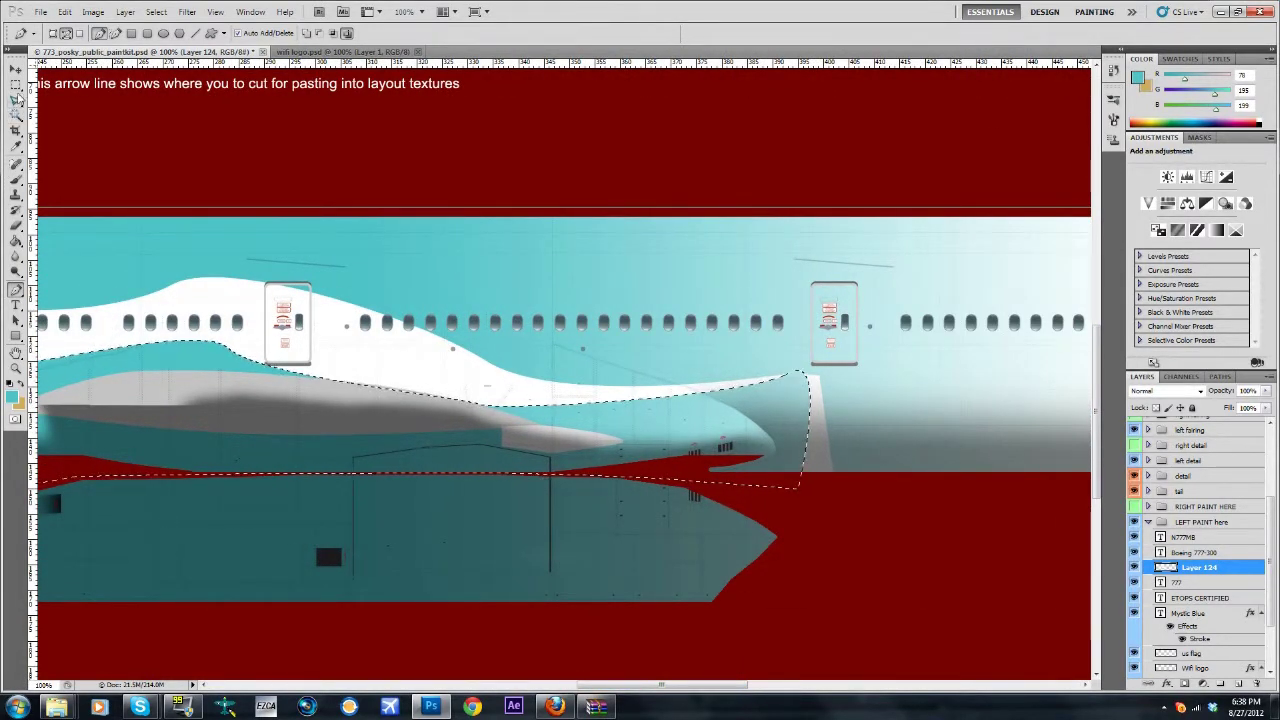
key("m")
right_click(798, 404)
left_click(840, 418)
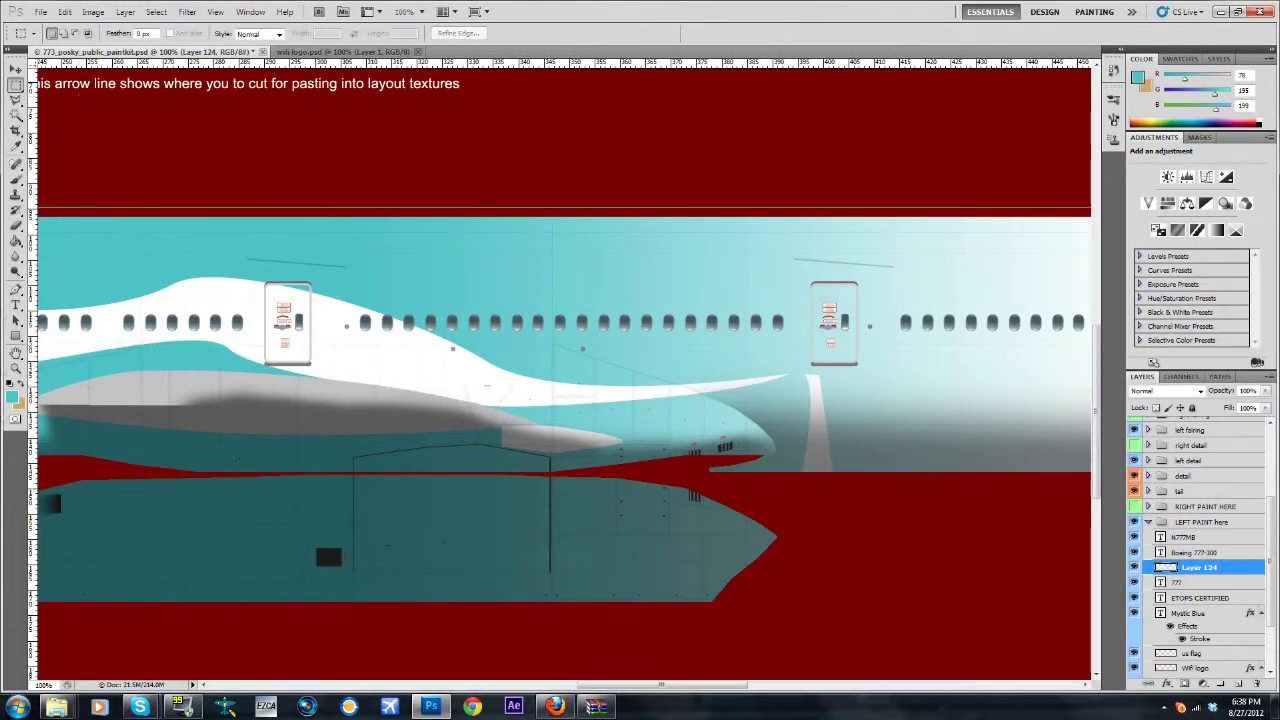
Erase the leftover white sliver past the wave's aft end and fade both wave tips with a large soft Eraser.
left_click(16, 225)
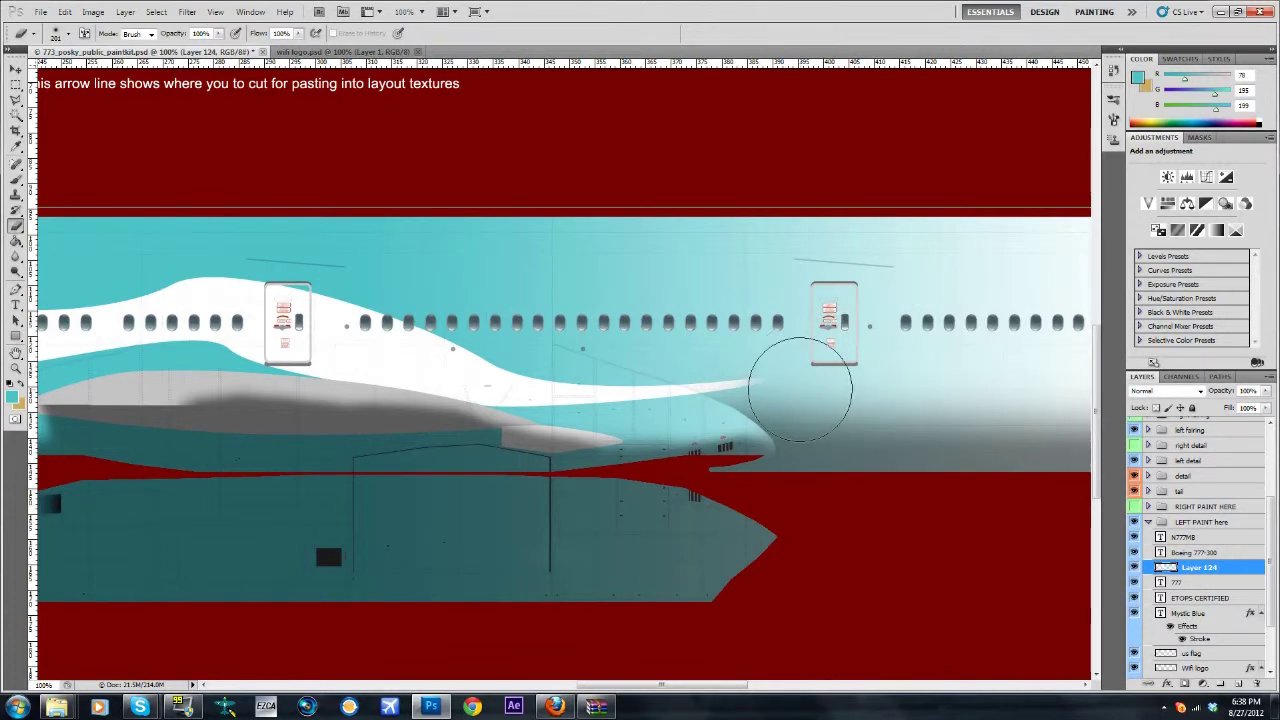
left_click_drag(739, 685, 609, 686)
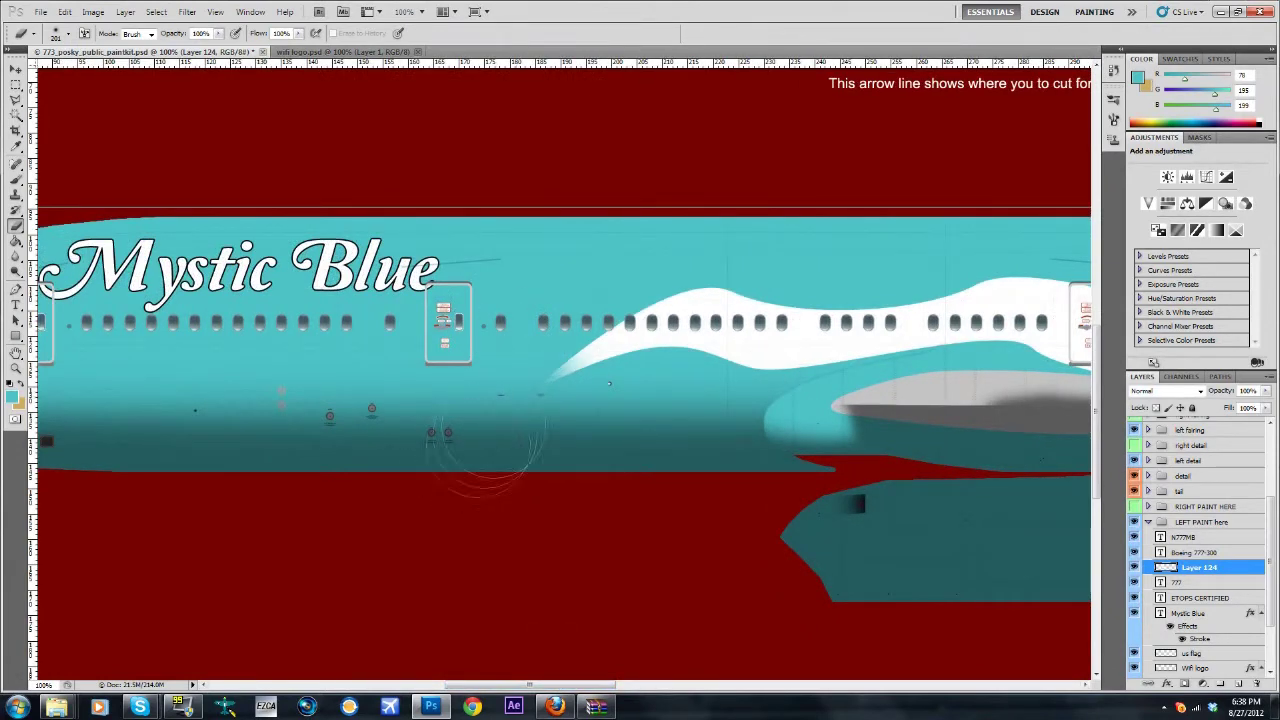
scroll(700, 506, "up", 1)
scroll(732, 565, "down", 1)
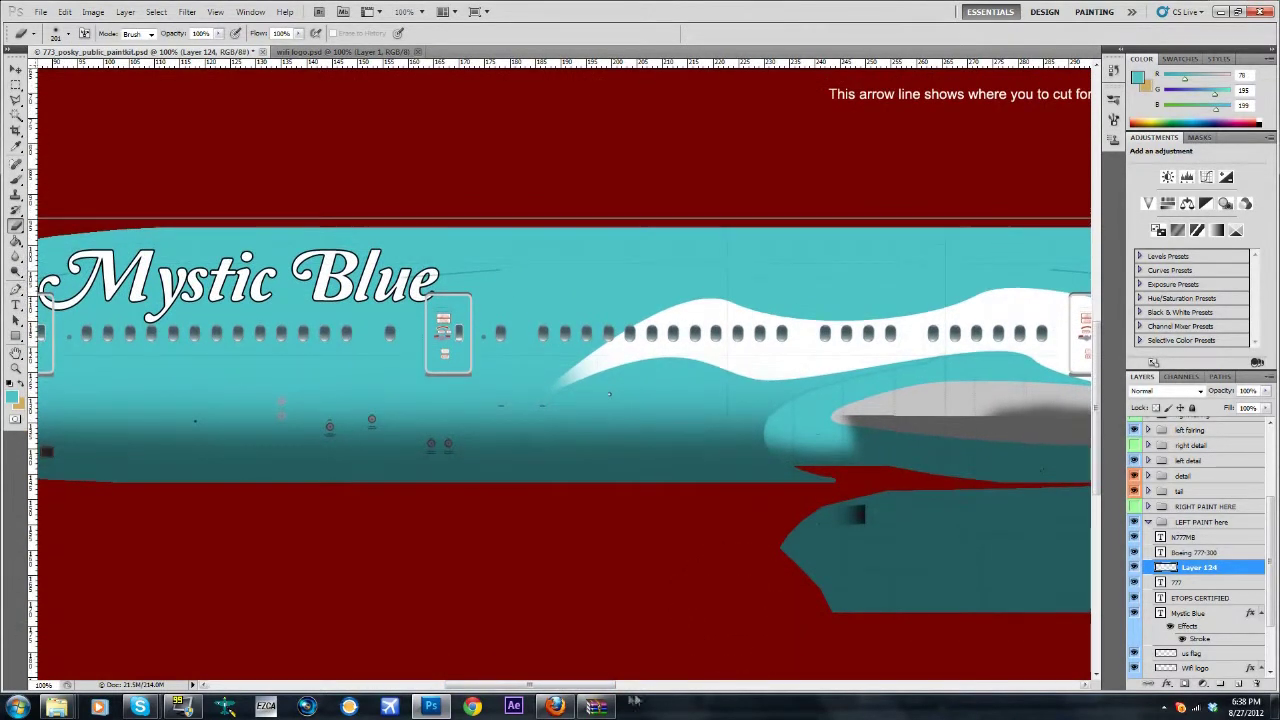
Start a Pen path with one anchor on the wave's lower edge just ahead of the mid door and one above the wing's rear end.
scroll(720, 540, "right", 6)
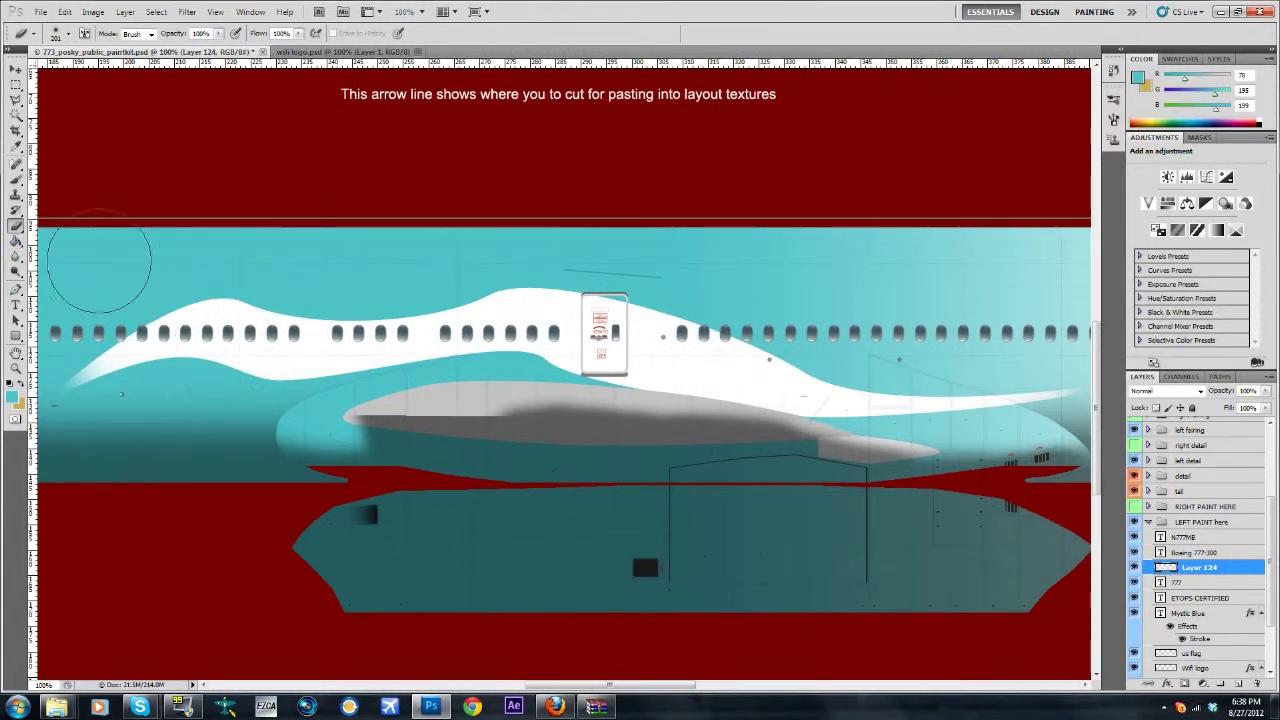
left_click(16, 290)
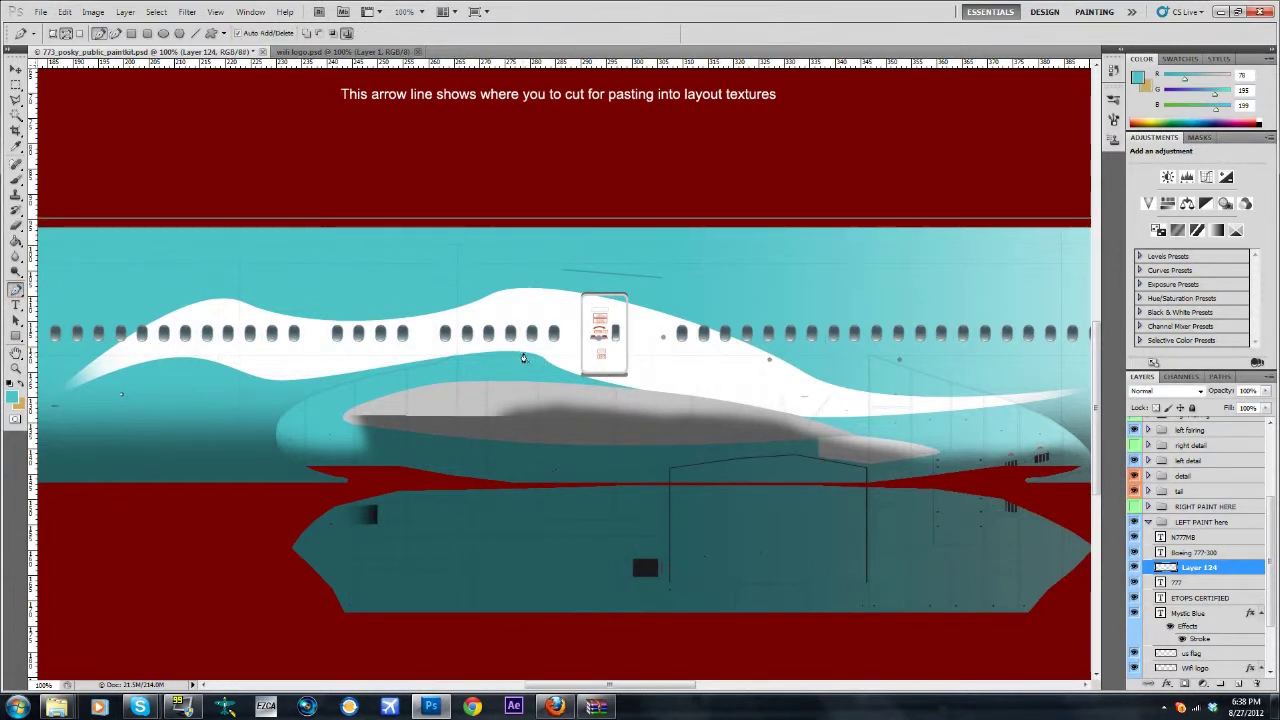
left_click(524, 353)
left_click(869, 419)
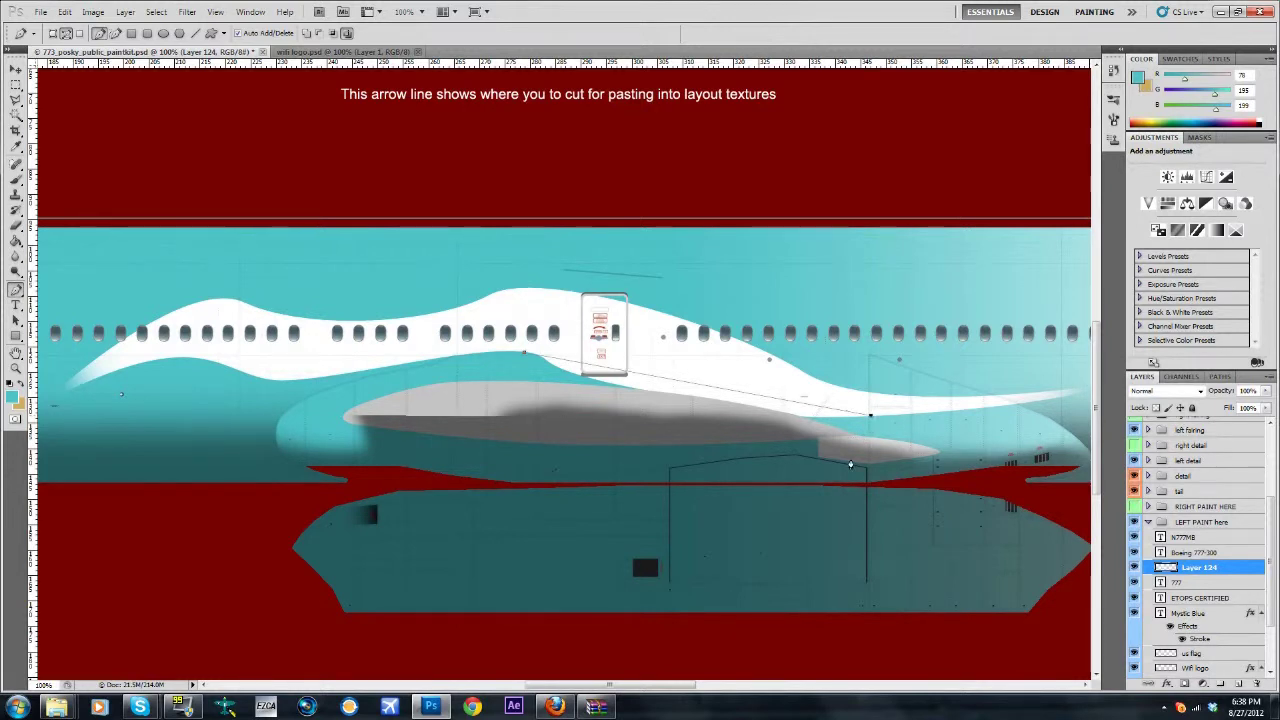
left_click(851, 460)
left_click(560, 438)
left_click(524, 391)
key("ctrl+alt+z")
key("ctrl+alt+z")
key("ctrl+alt+z")
key("ctrl+alt+z")
Bend the path segment below the mid door into a smooth curve with the Convert Point tool.
left_click(16, 290)
left_click(75, 341)
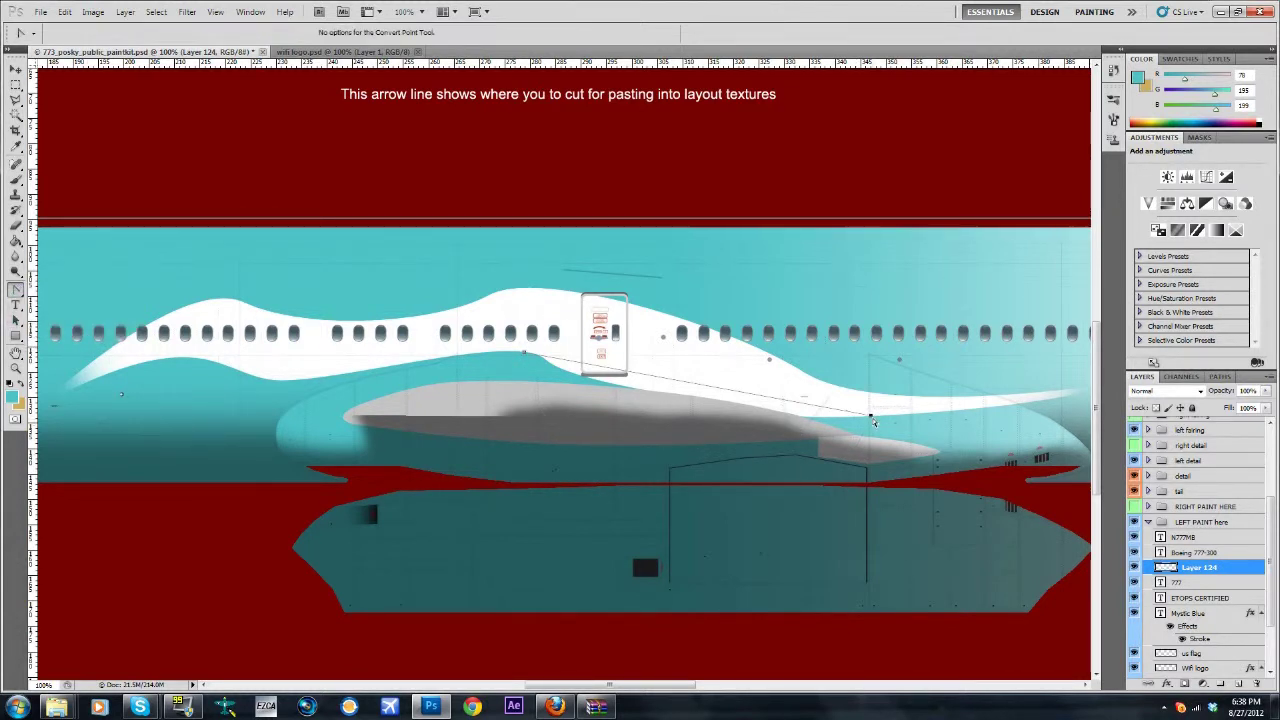
left_click_drag(870, 418, 986, 425)
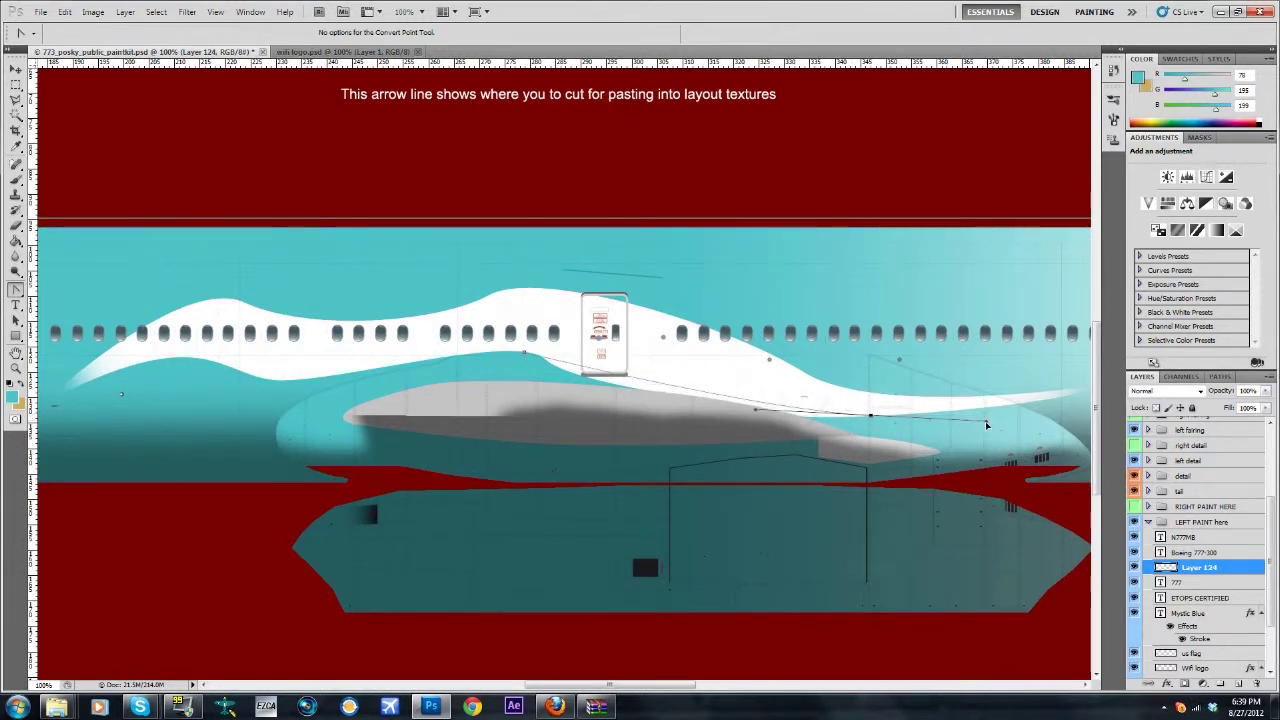
Continue the path with the Pen tool down around the wing area and close it at its starting anchor.
left_click_drag(15, 290, 60, 300)
left_click(883, 427)
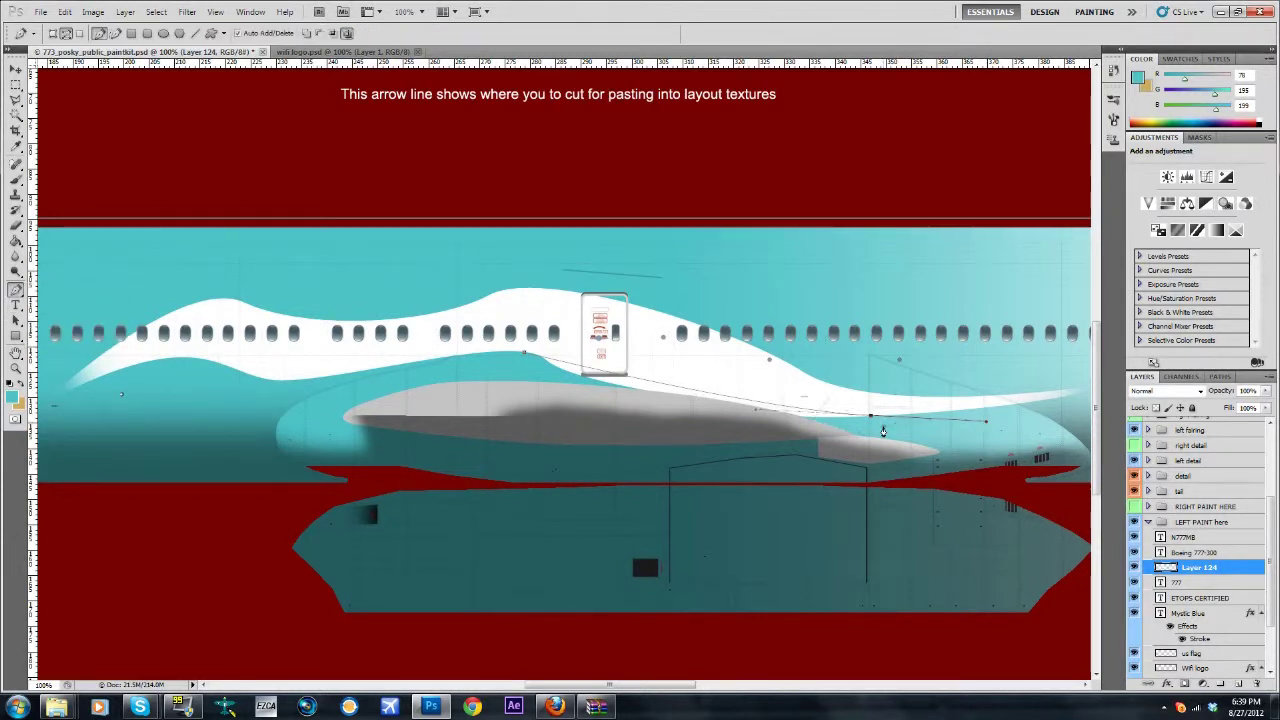
left_click(833, 449)
left_click(665, 458)
left_click(521, 389)
left_click(520, 389)
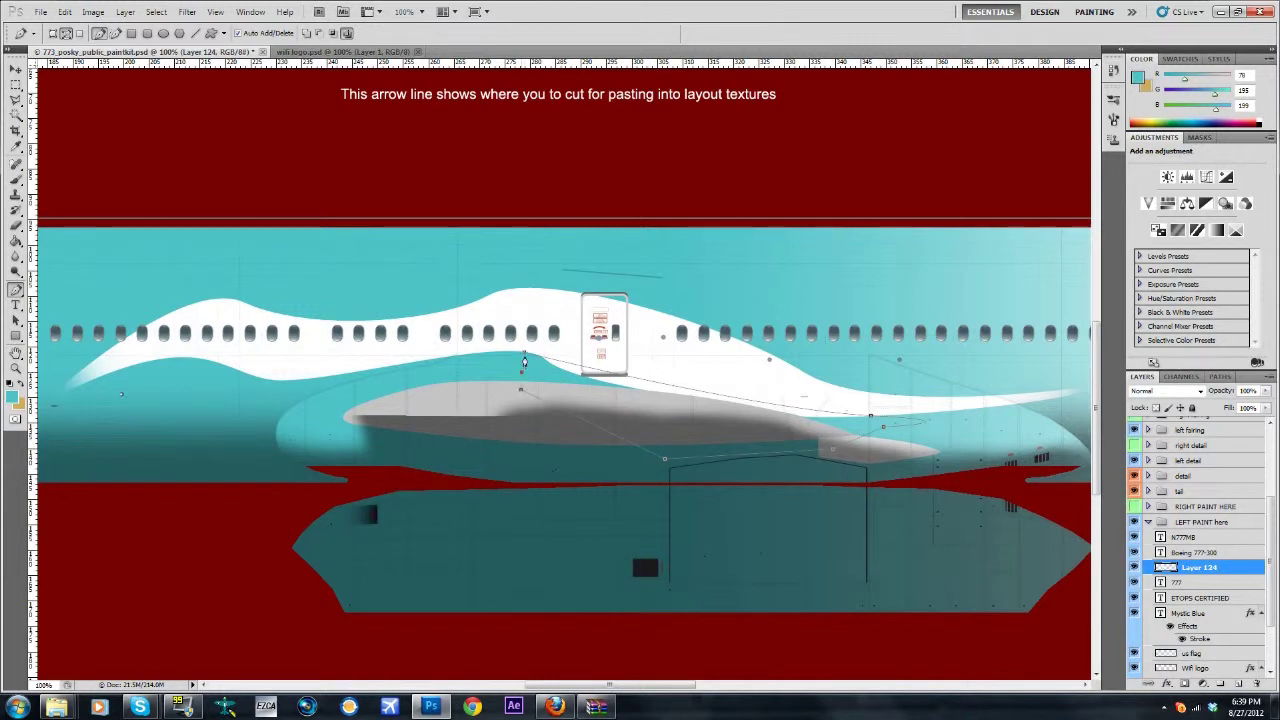
left_click(525, 358)
key("ctrl+z")
left_click(524, 355)
Make a new anti-aliased selection with 0 px feather from the lower path and remove the white inside it on Layer 124.
right_click(679, 412)
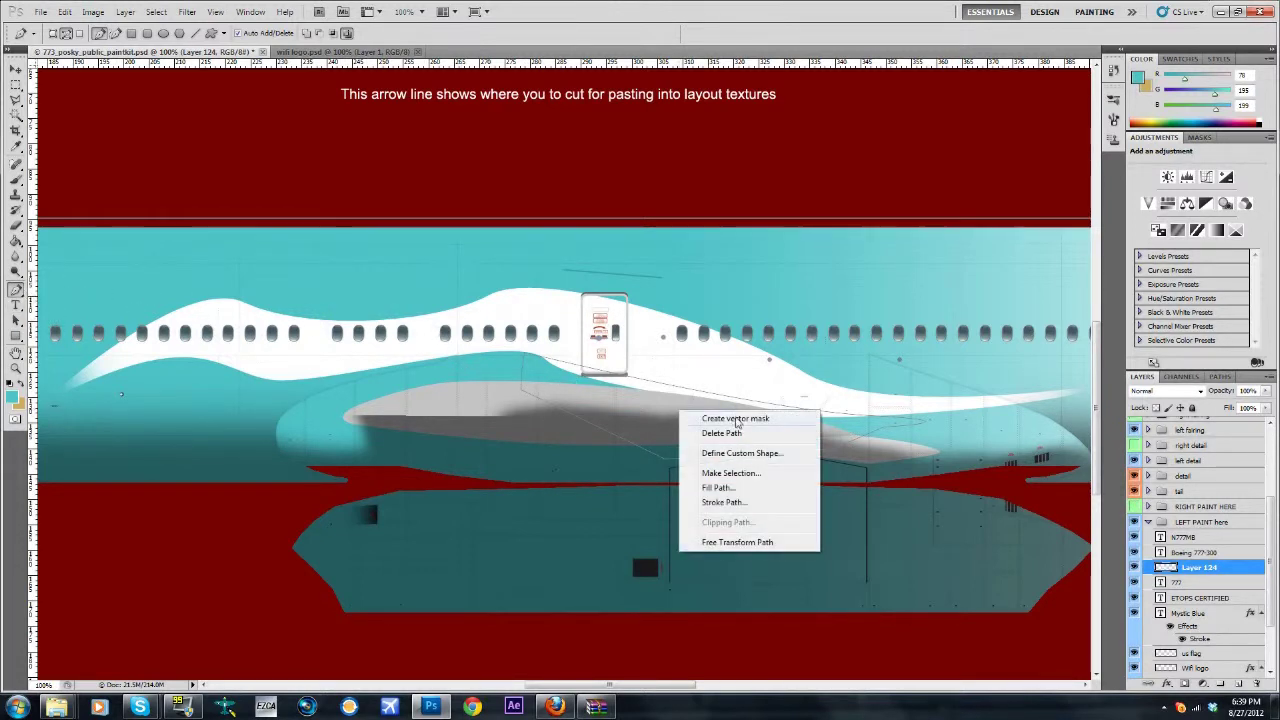
left_click(752, 472)
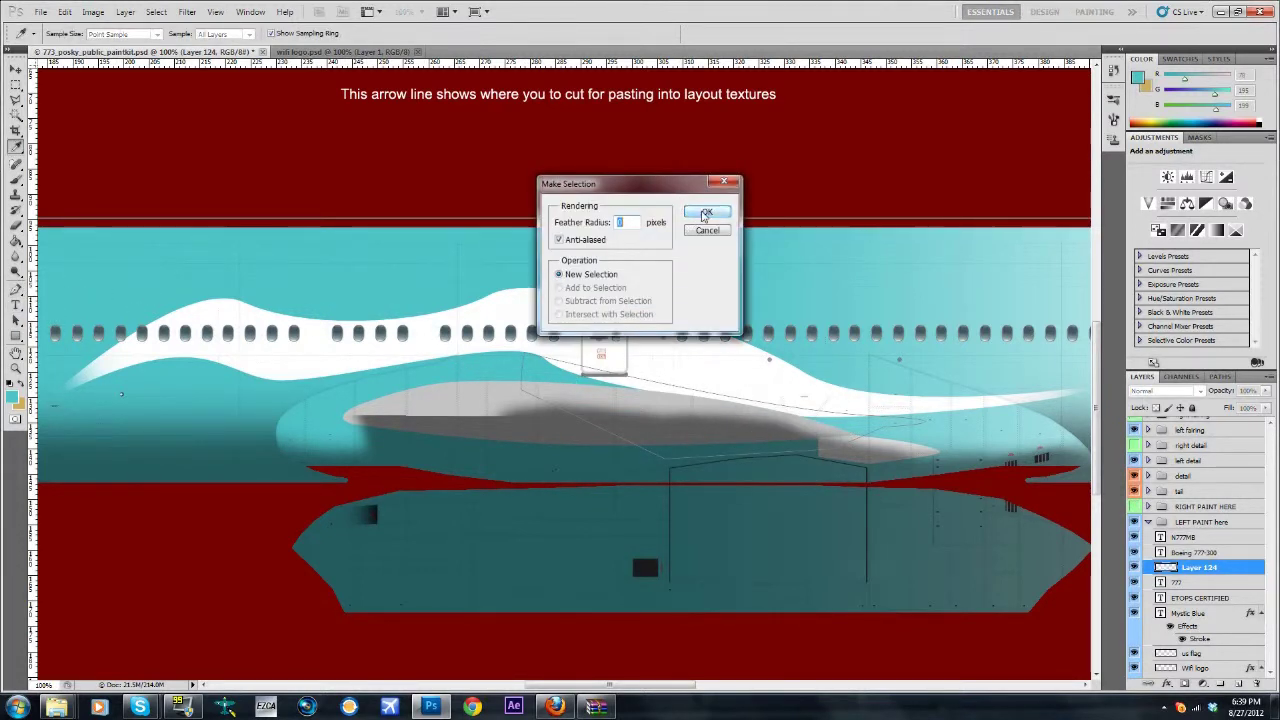
left_click(704, 205)
Clear the selection over the wing area below the mid door.
right_click(675, 397)
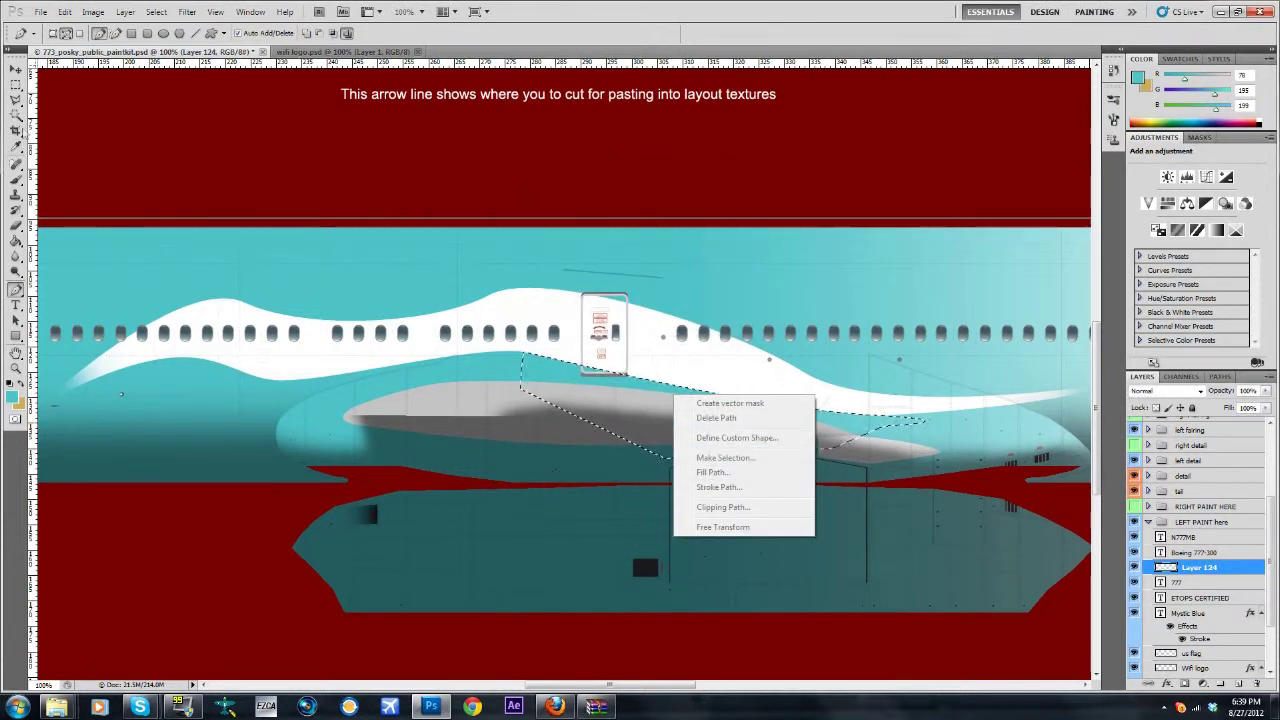
left_click(14, 88)
right_click(639, 390)
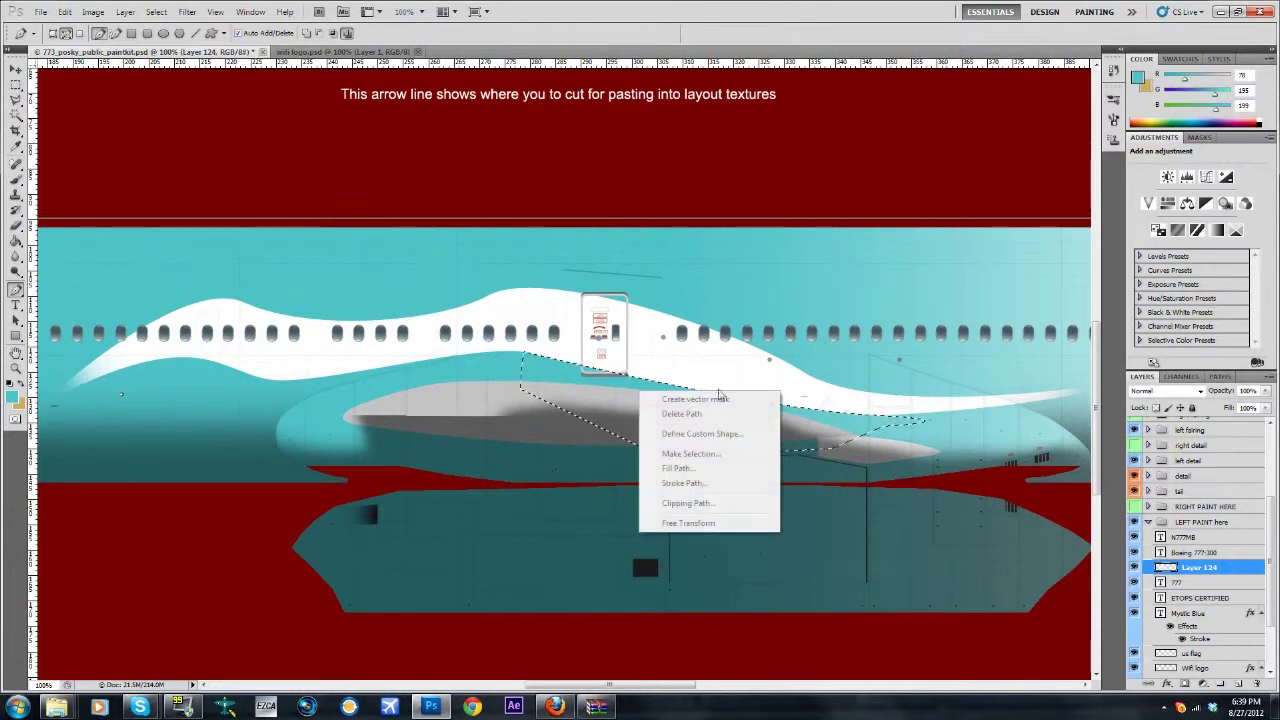
left_click(17, 95)
left_click(17, 88)
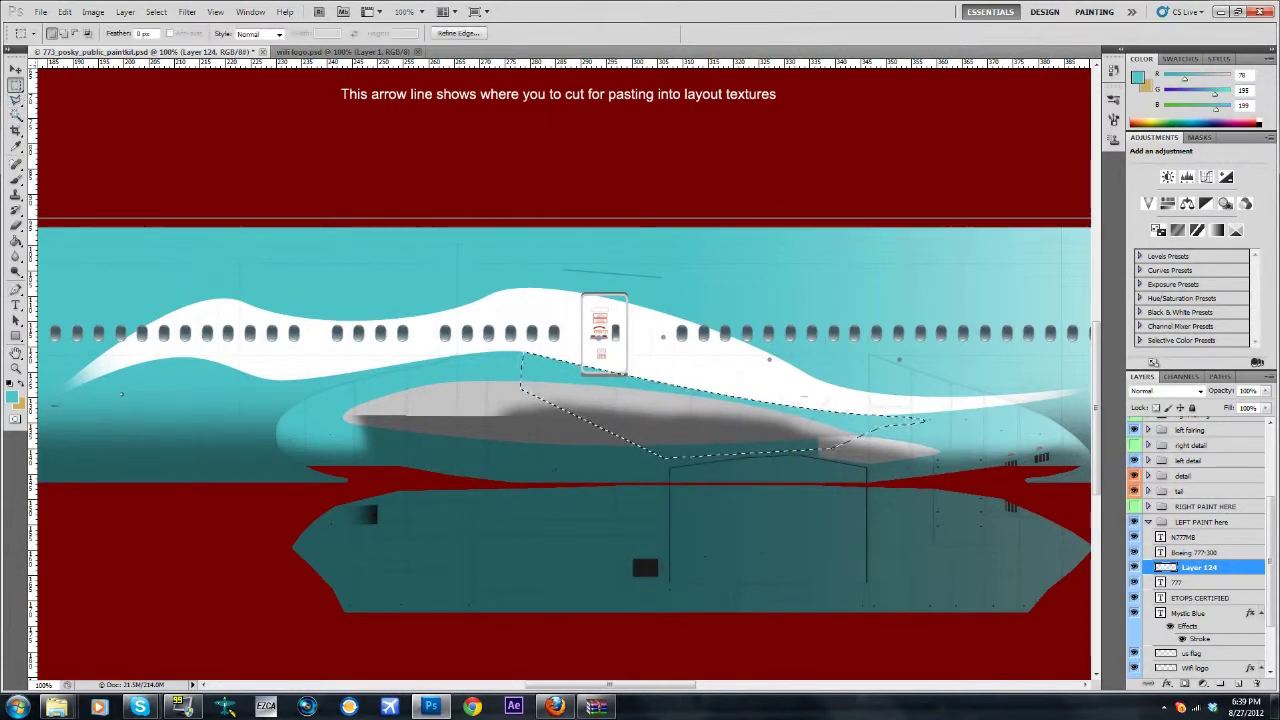
right_click(686, 420)
left_click(715, 429)
Draw a Pen segment from the wave's crest ahead of the mid door to its aft downslope, and bend it along the upper edge.
scroll(700, 230, "up", 1)
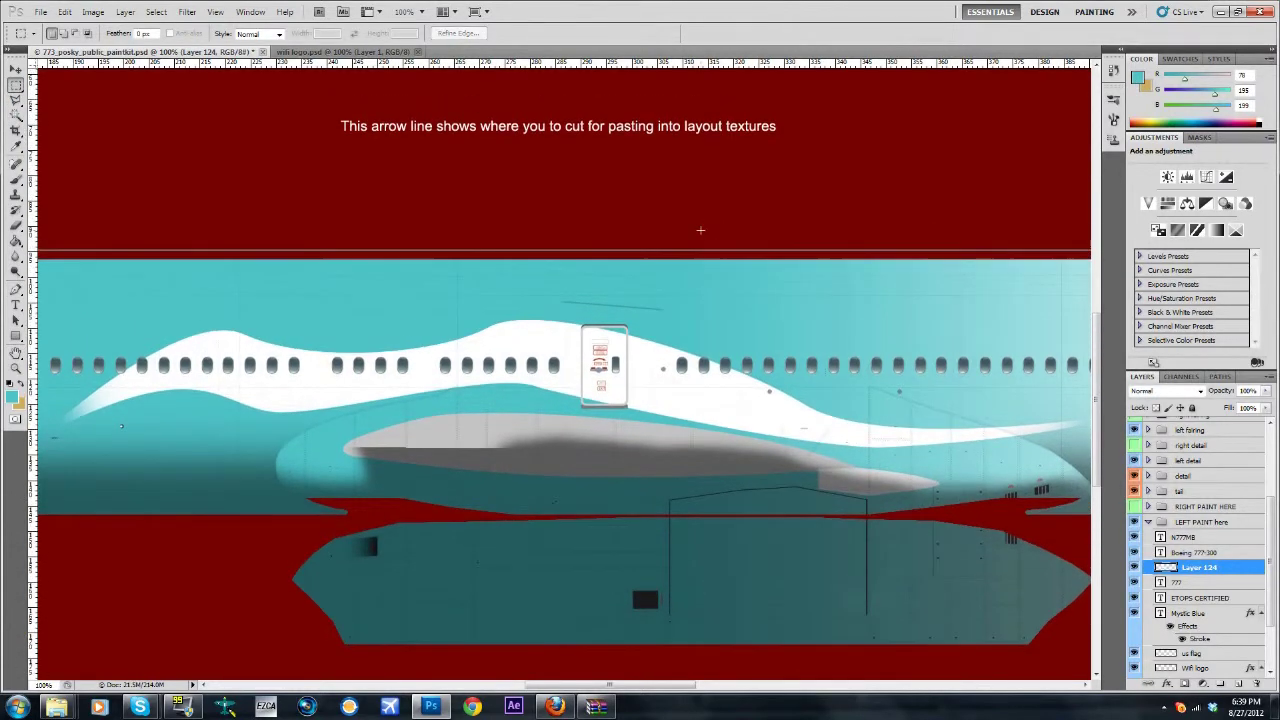
scroll(503, 312, "up", 1)
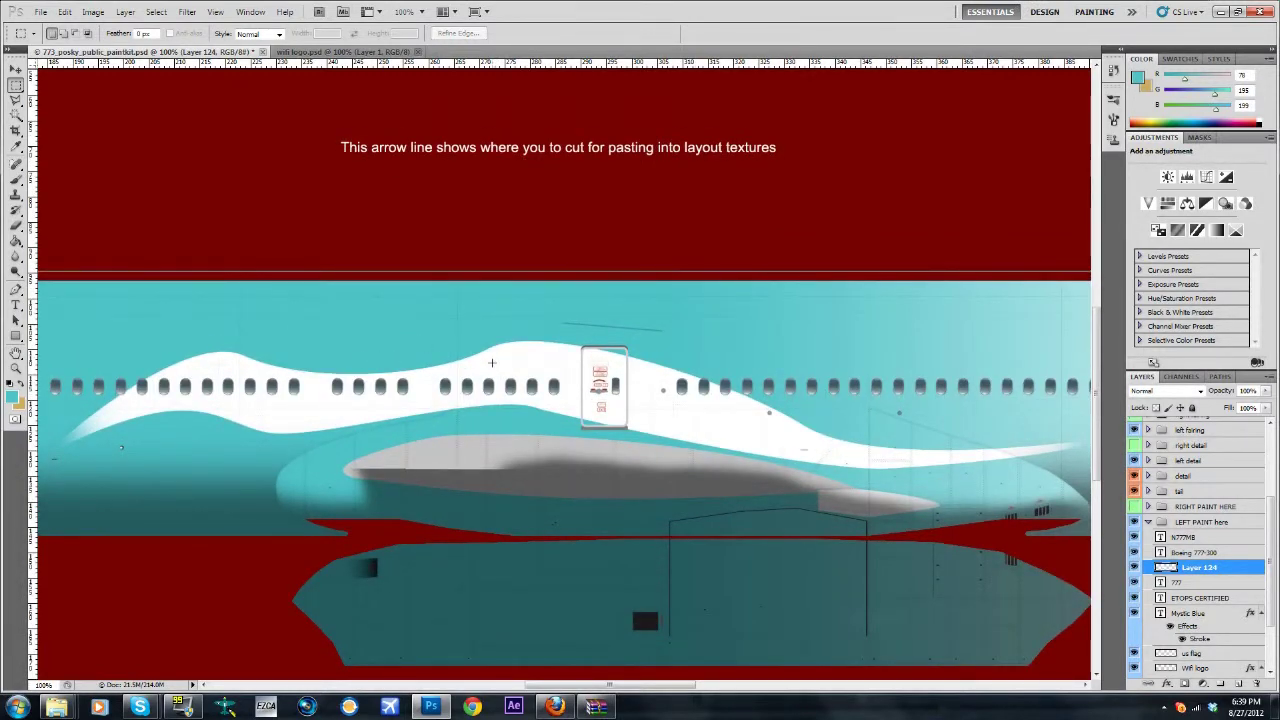
left_click(16, 290)
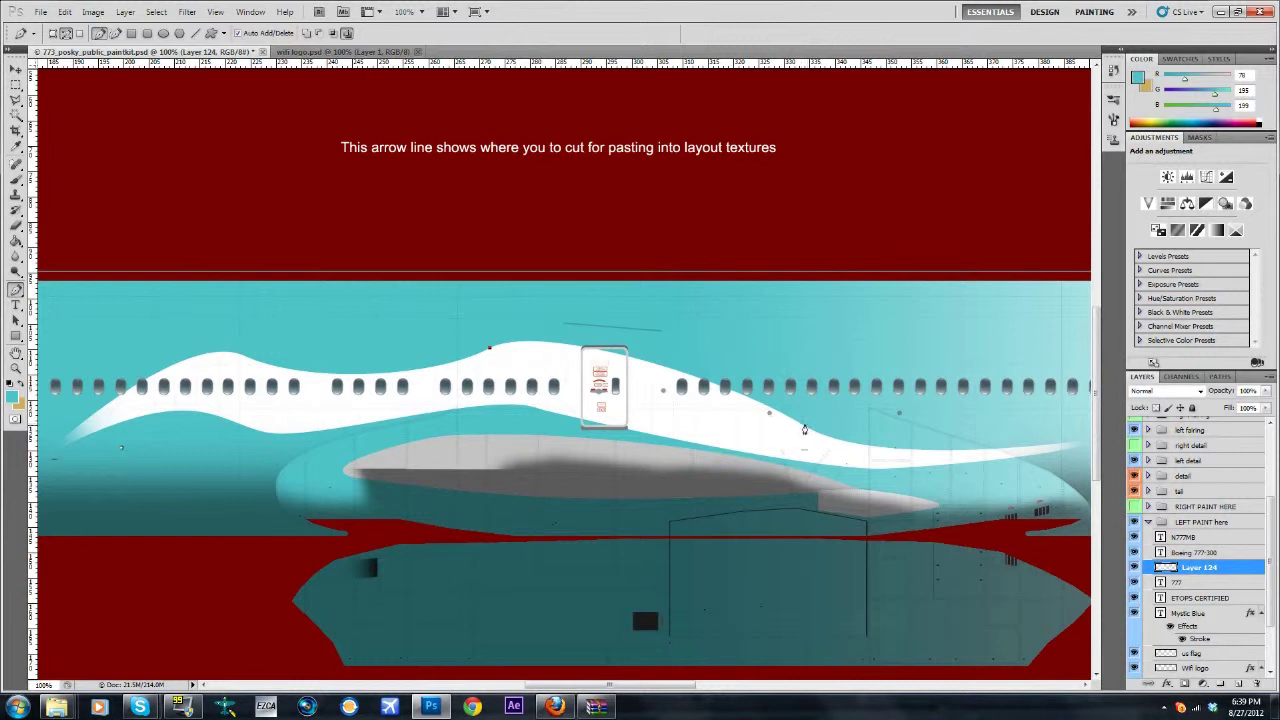
left_click(801, 425)
left_click(18, 292)
left_click(80, 331)
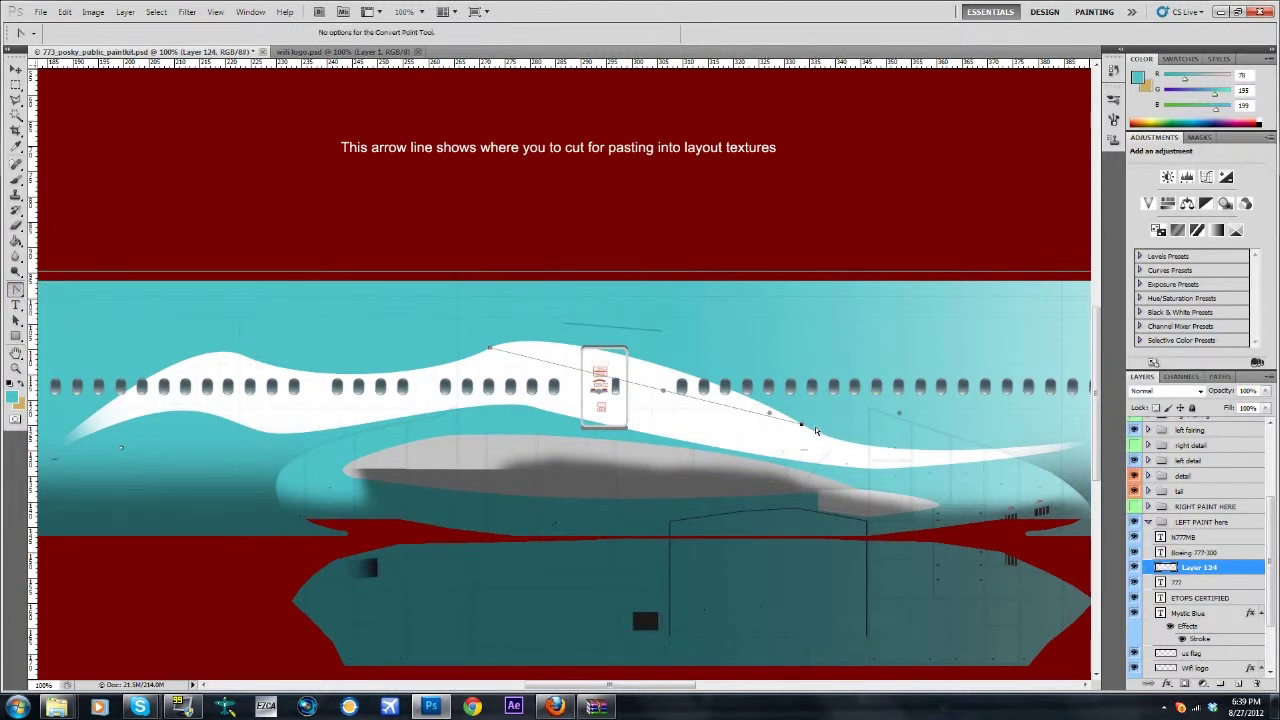
left_click_drag(800, 425, 957, 494)
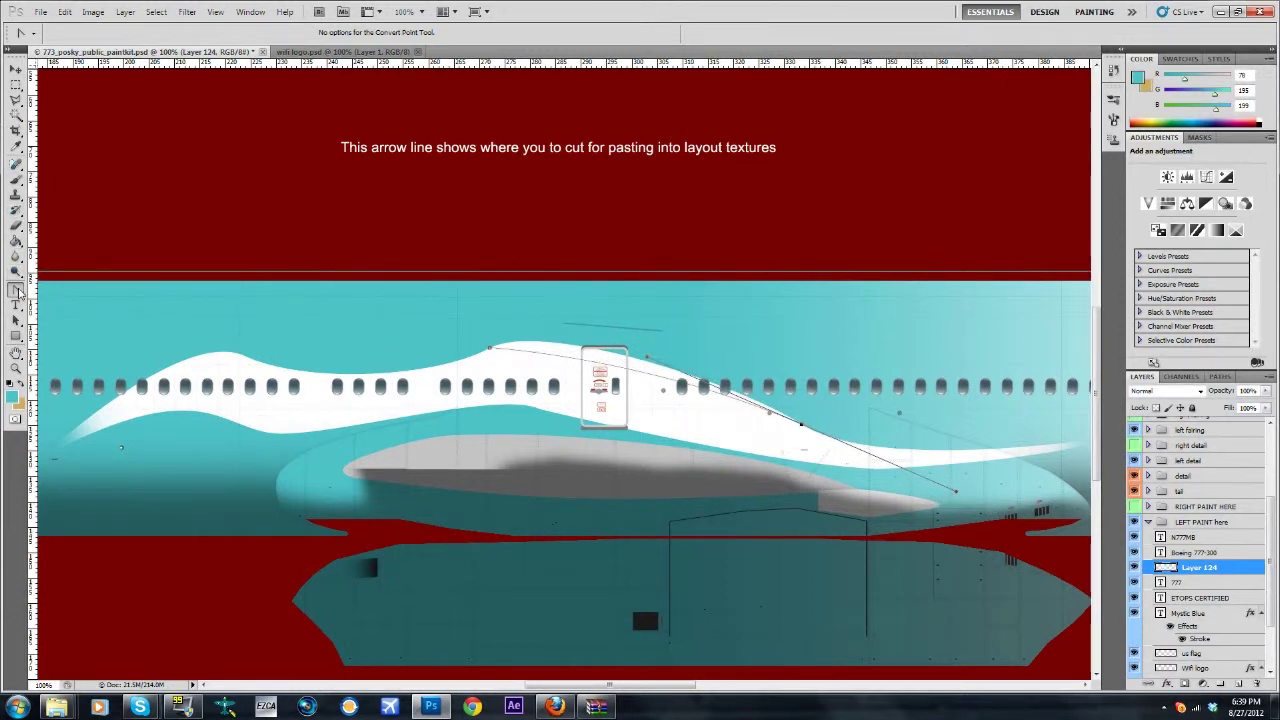
Close the path above the wave's crest and convert it to a new anti-aliased selection, removing the white inside it on Layer 124.
left_click_drag(15, 289, 60, 291)
left_click(854, 378)
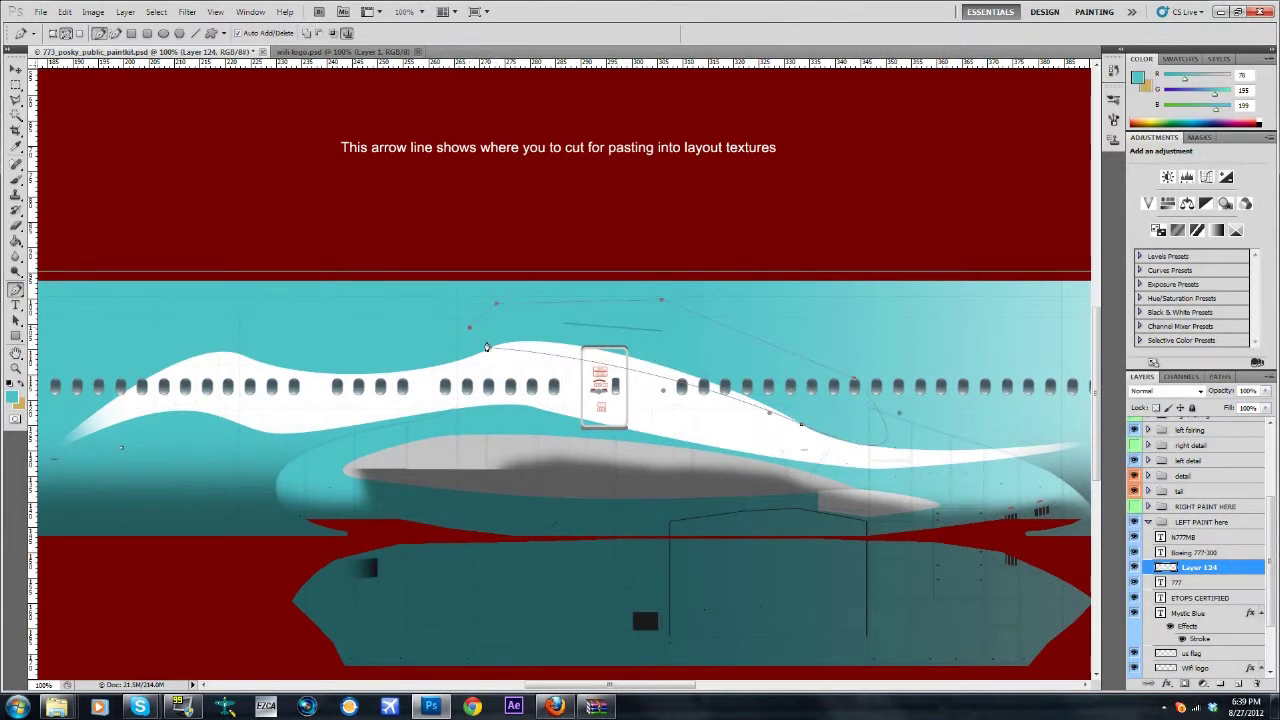
right_click(600, 341)
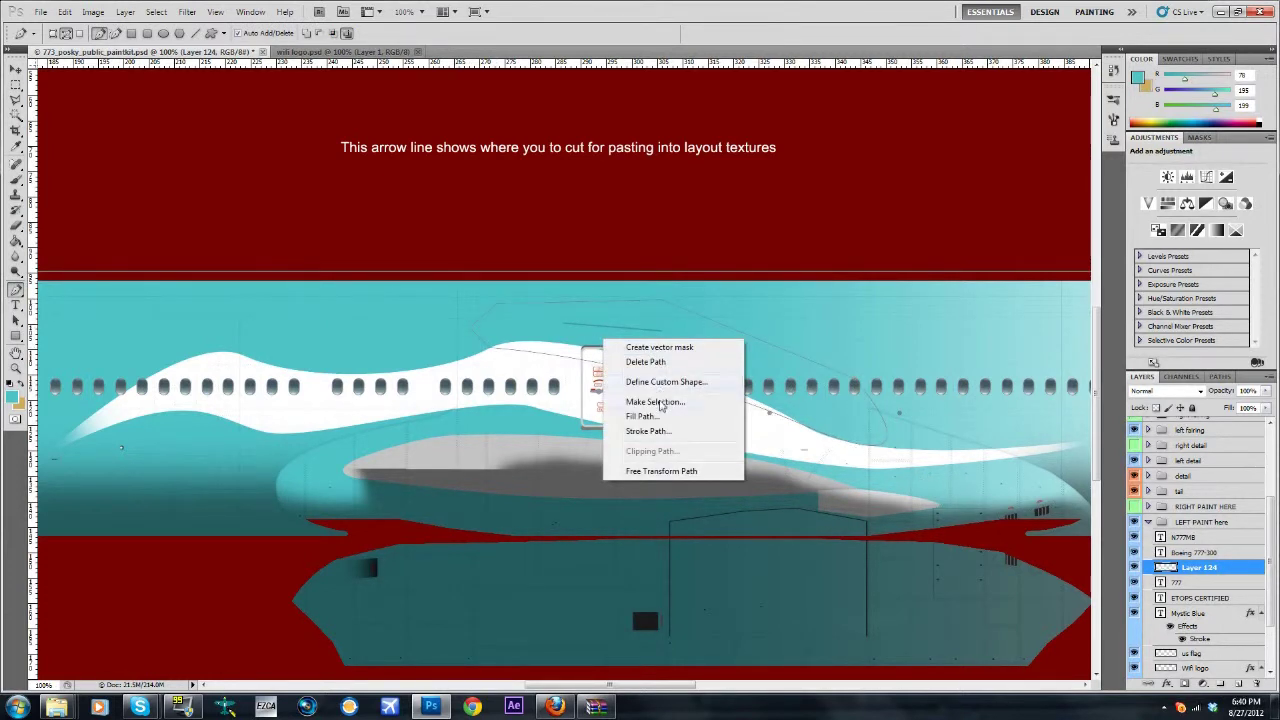
left_click(660, 403)
left_click(706, 212)
Clear the selection above the wave's crest.
right_click(690, 342)
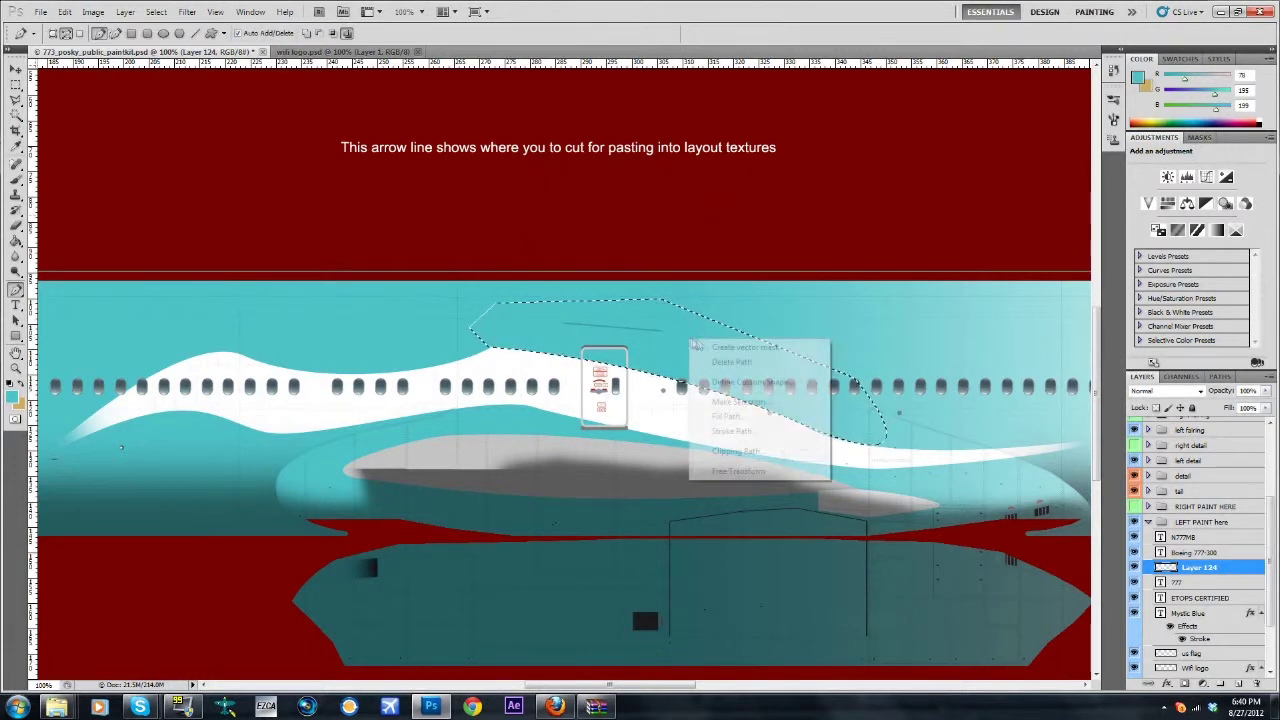
left_click(14, 98)
left_click(15, 86)
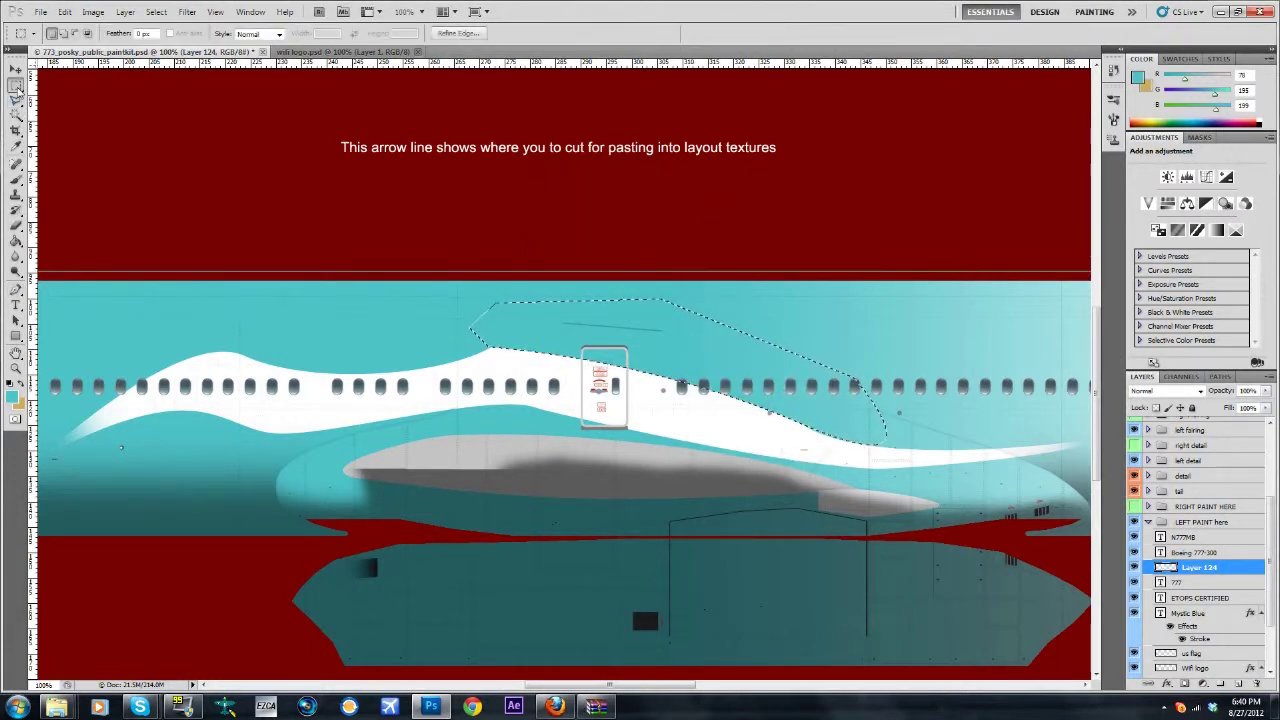
left_click(562, 318)
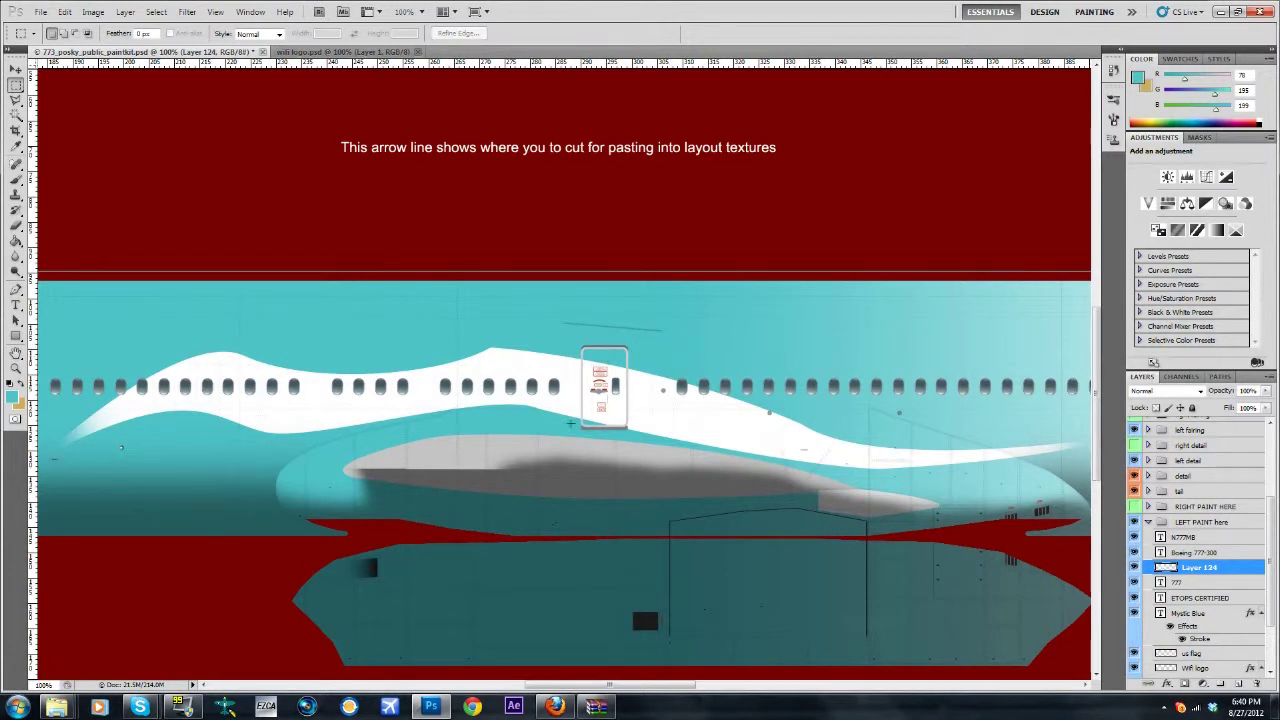
Examine the wave stripe against the whole fuselage at 50% zoom, and return to 100%.
scroll(600, 370, "up", 3)
scroll(580, 380, "down", 4)
scroll(577, 382, "up", 1)
left_click(421, 11)
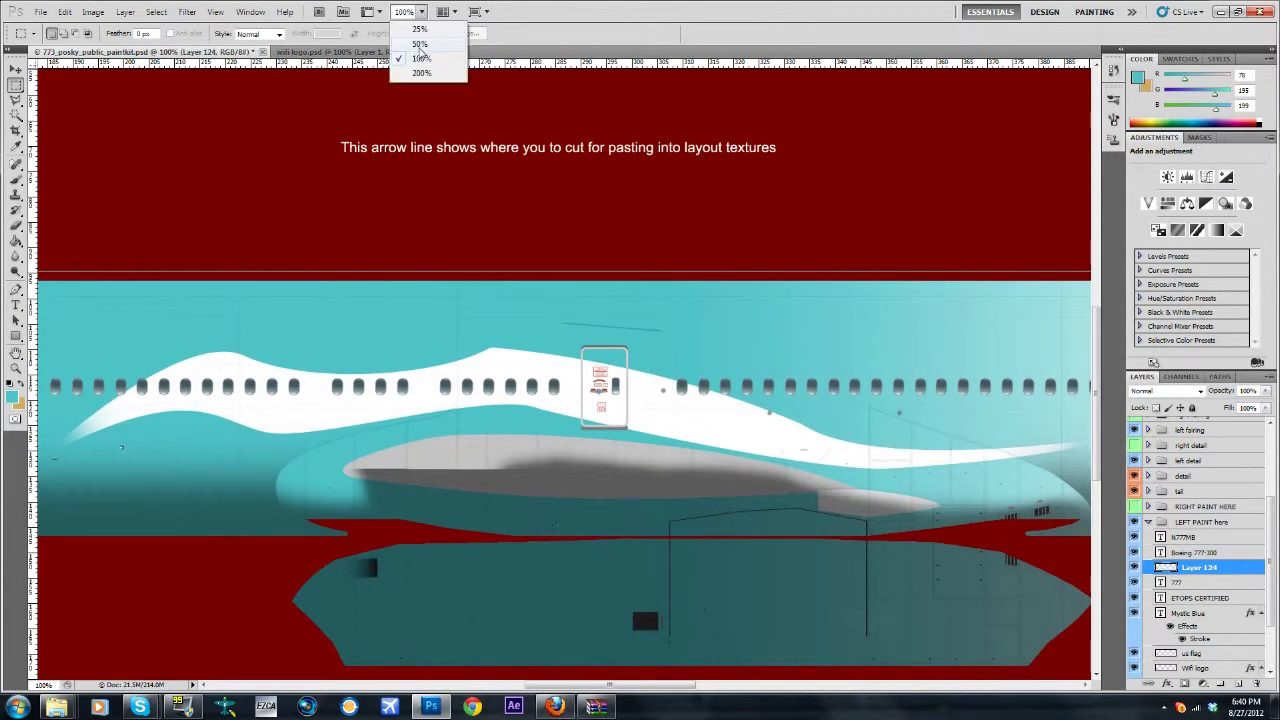
left_click(418, 48)
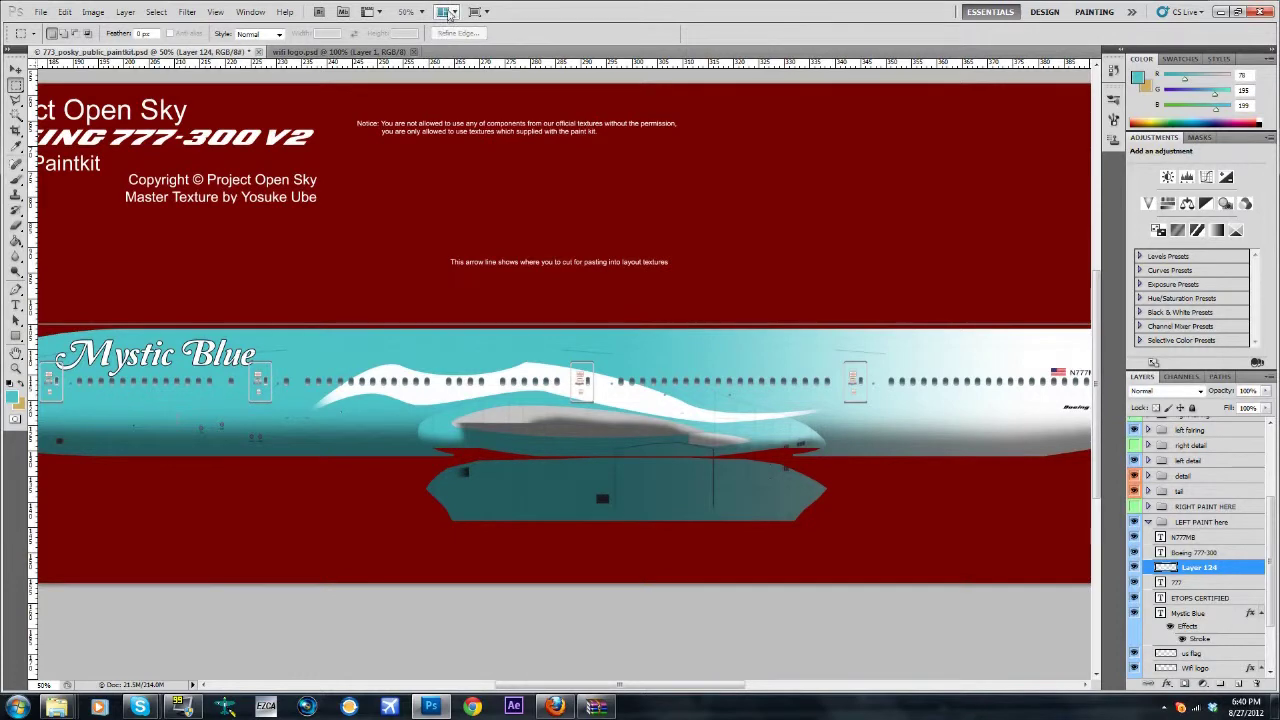
left_click(421, 11)
left_click(423, 59)
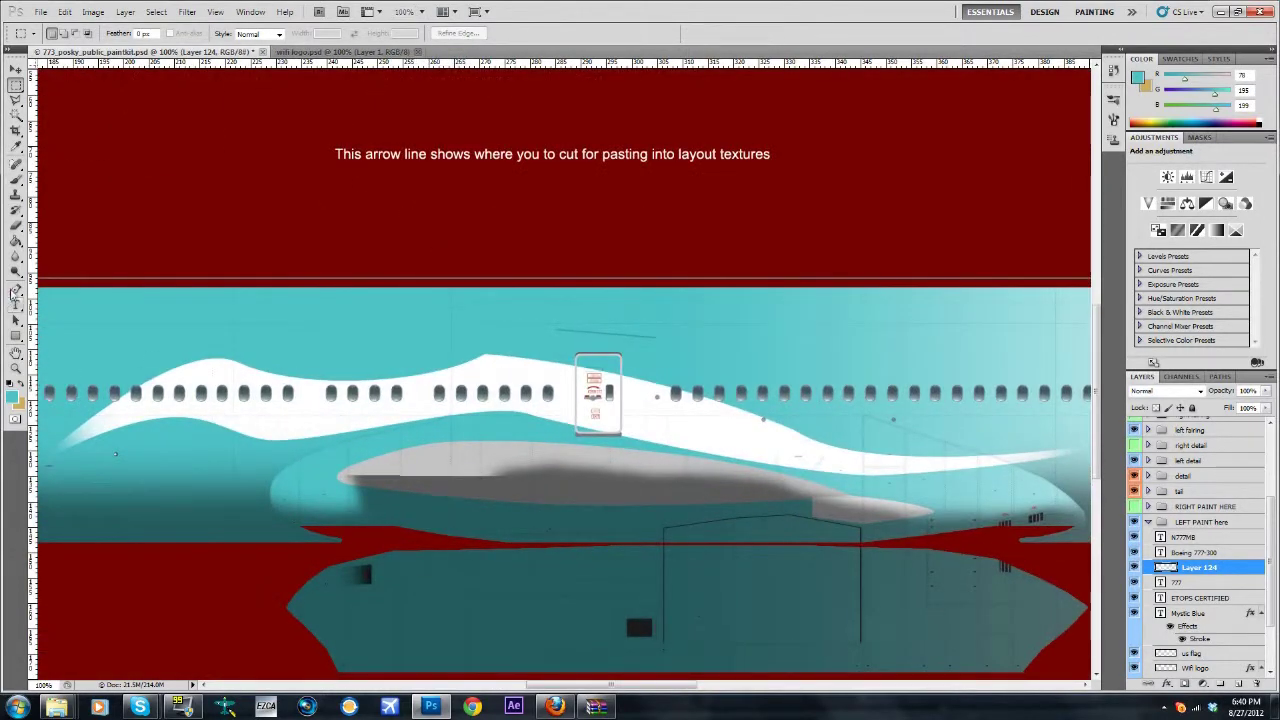
Soften the edges of the white wave with the Blur tool, using a soft round 30 px brush.
left_click(16, 255)
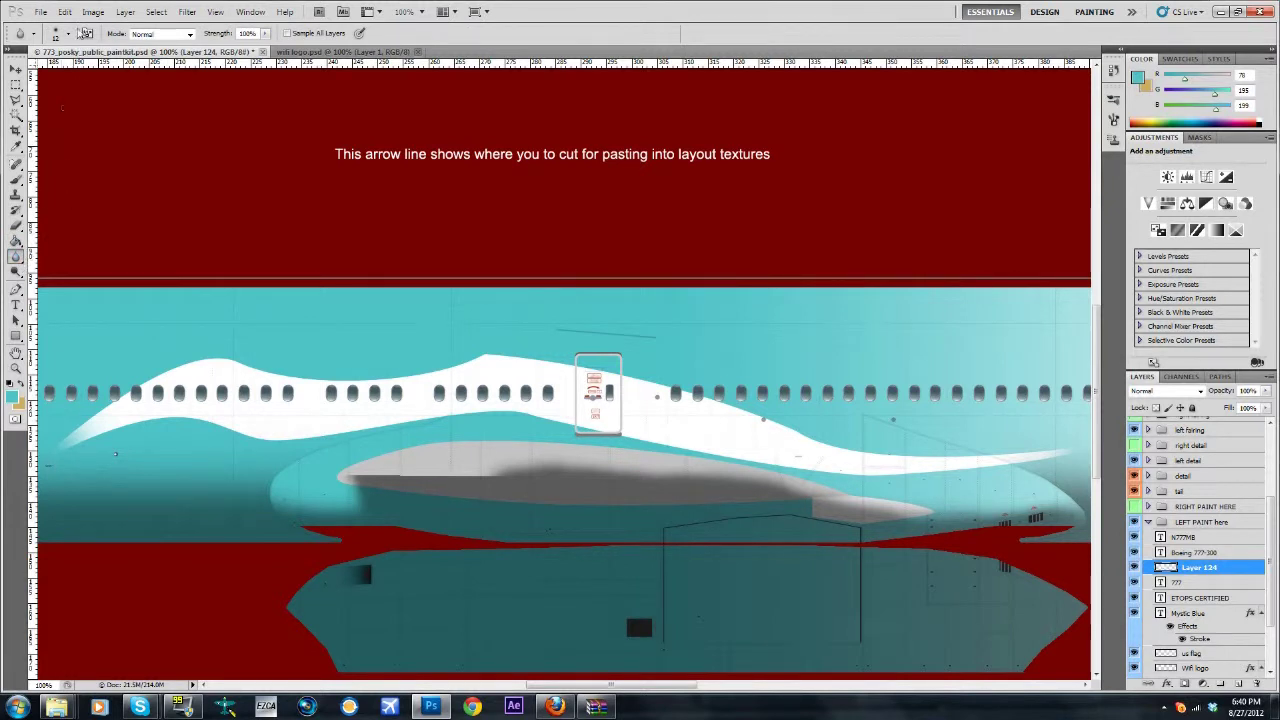
left_click(68, 36)
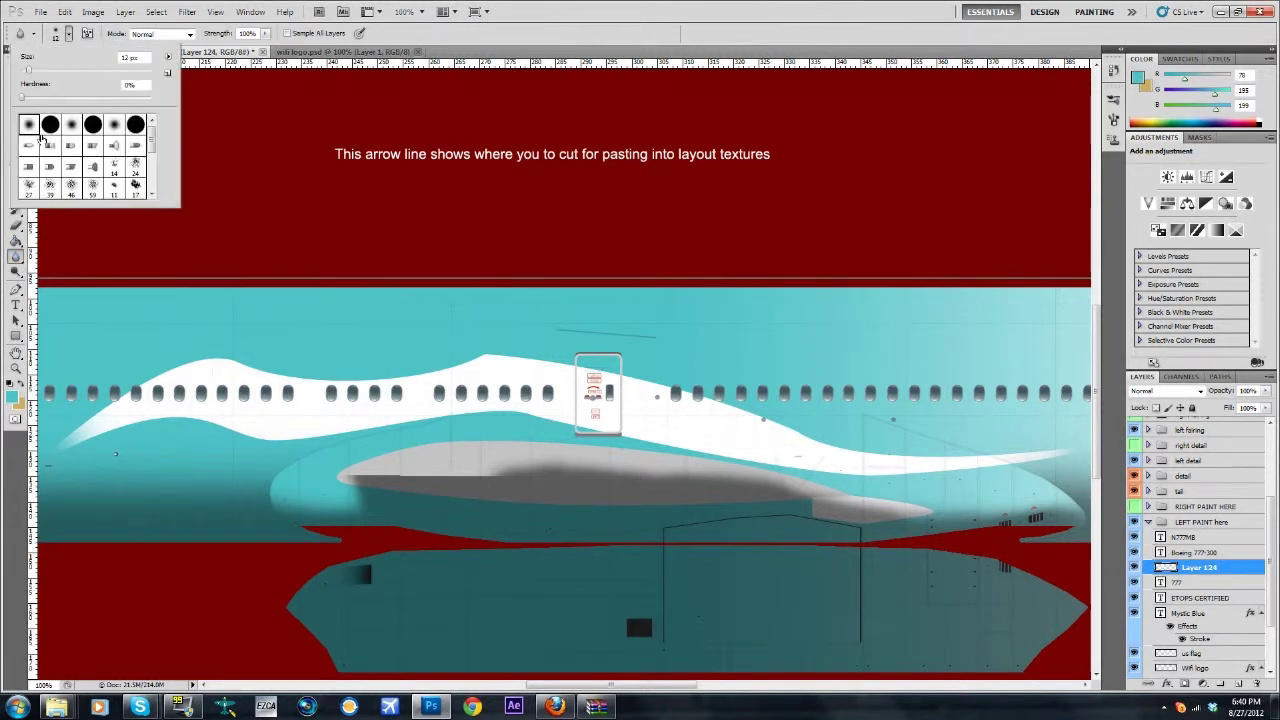
left_click_drag(28, 72, 31, 73)
type("30")
left_click(44, 125)
left_click(34, 130)
left_click(81, 419)
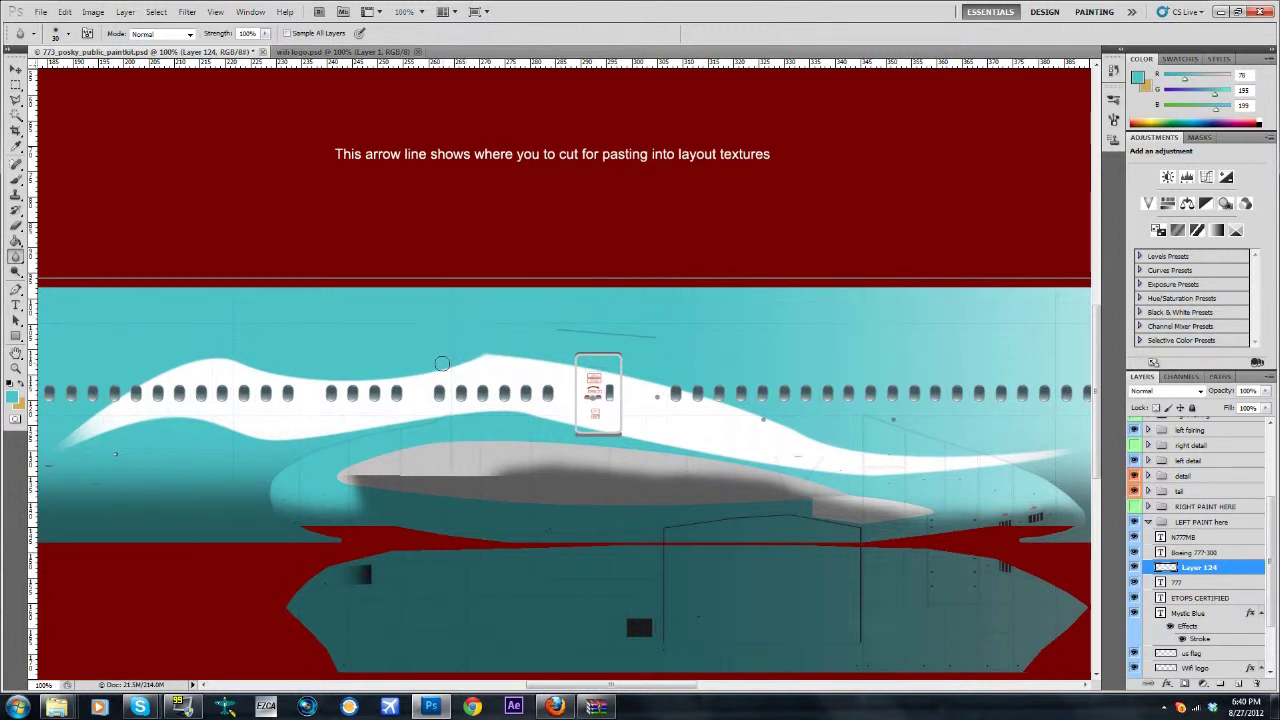
left_click(16, 290)
left_click(466, 357)
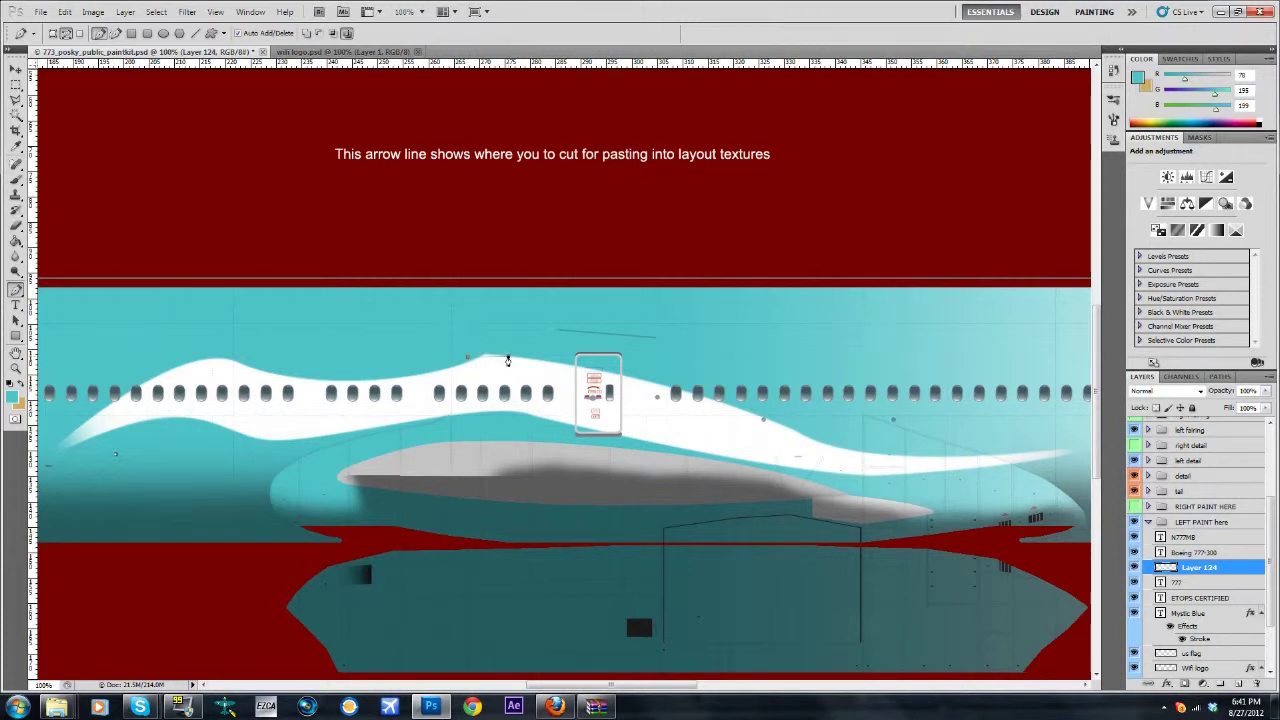
left_click_drag(16, 290, 80, 341)
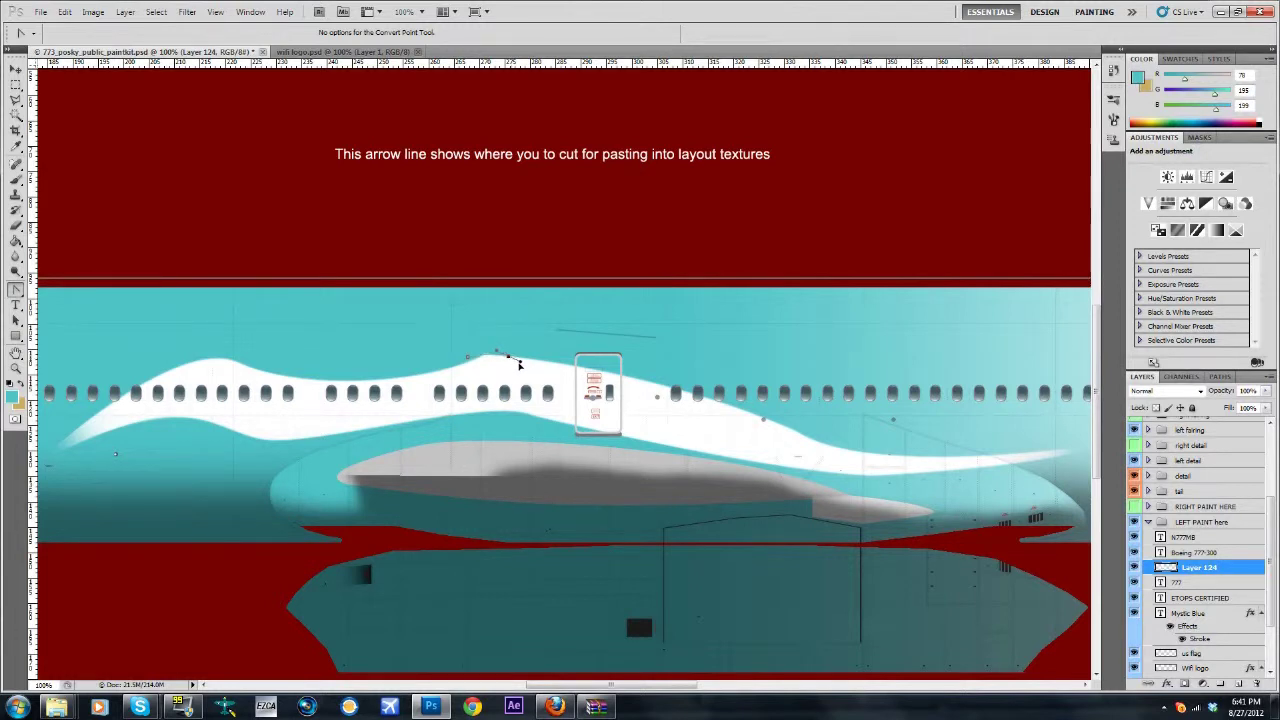
mouse_move(508, 357)
left_mouse_down()
mouse_move(580, 356)
mouse_move(558, 342)
mouse_move(515, 362)
left_mouse_up()
left_click(16, 290)
left_click(60, 291)
right_click(508, 359)
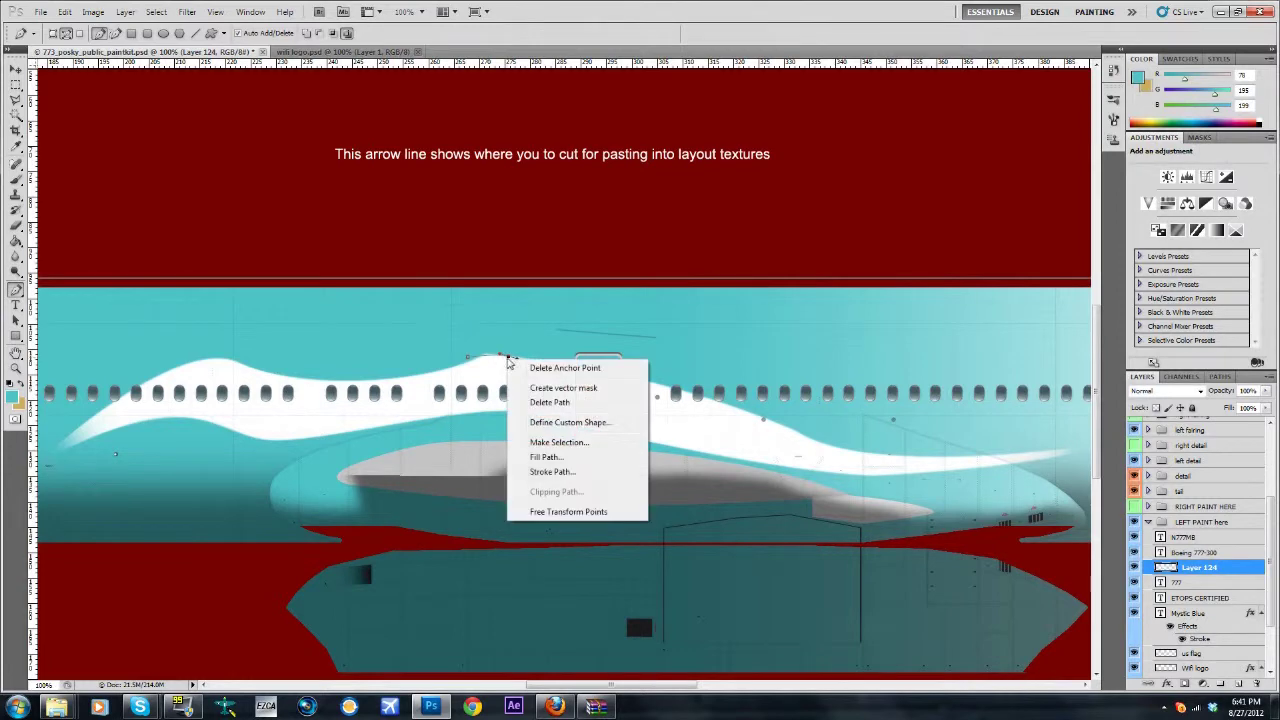
left_click(549, 402)
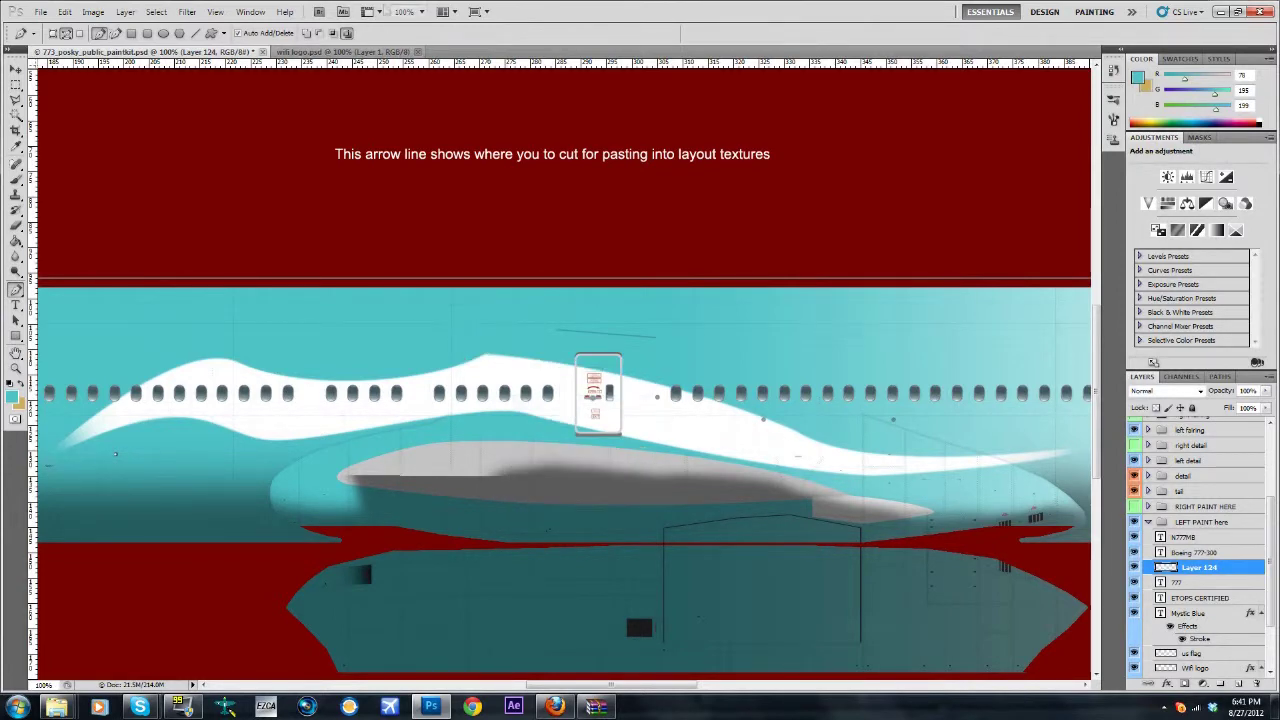
Round off the wave's pointed crest on Layer 124 with the Eraser, using a soft 15 px brush at 0% hardness.
left_click(411, 11)
left_click(410, 78)
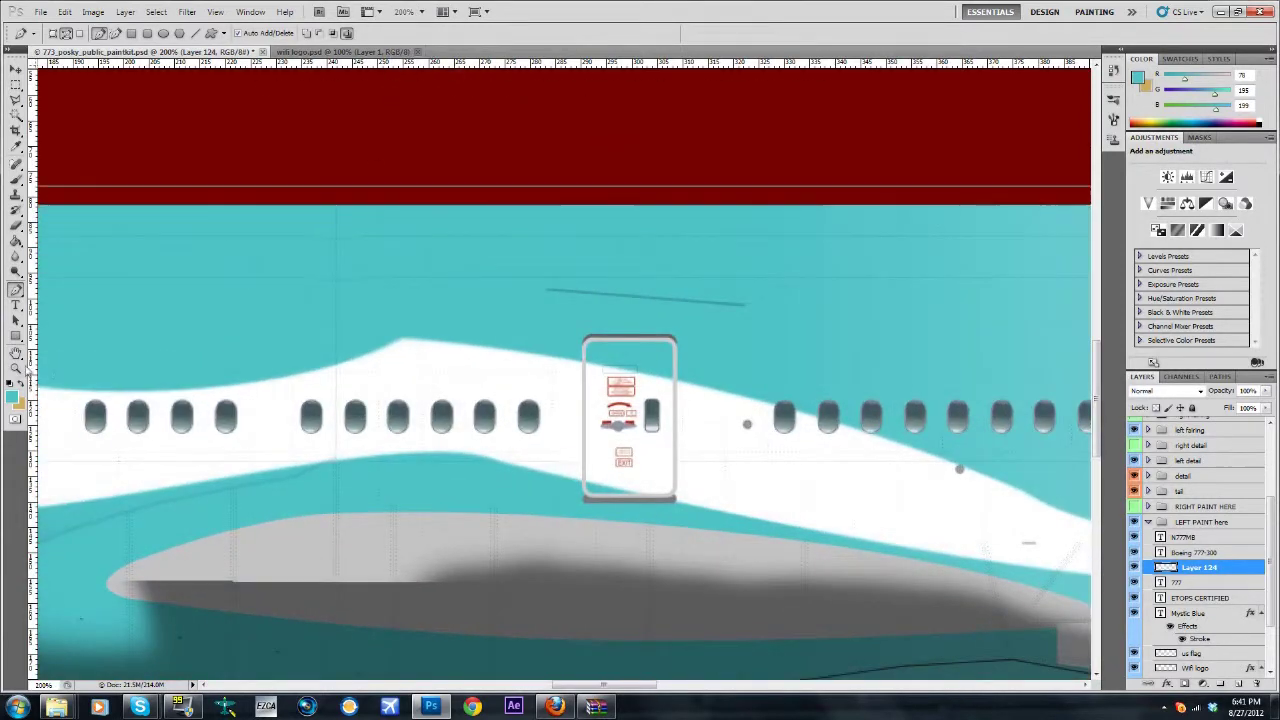
left_click(16, 226)
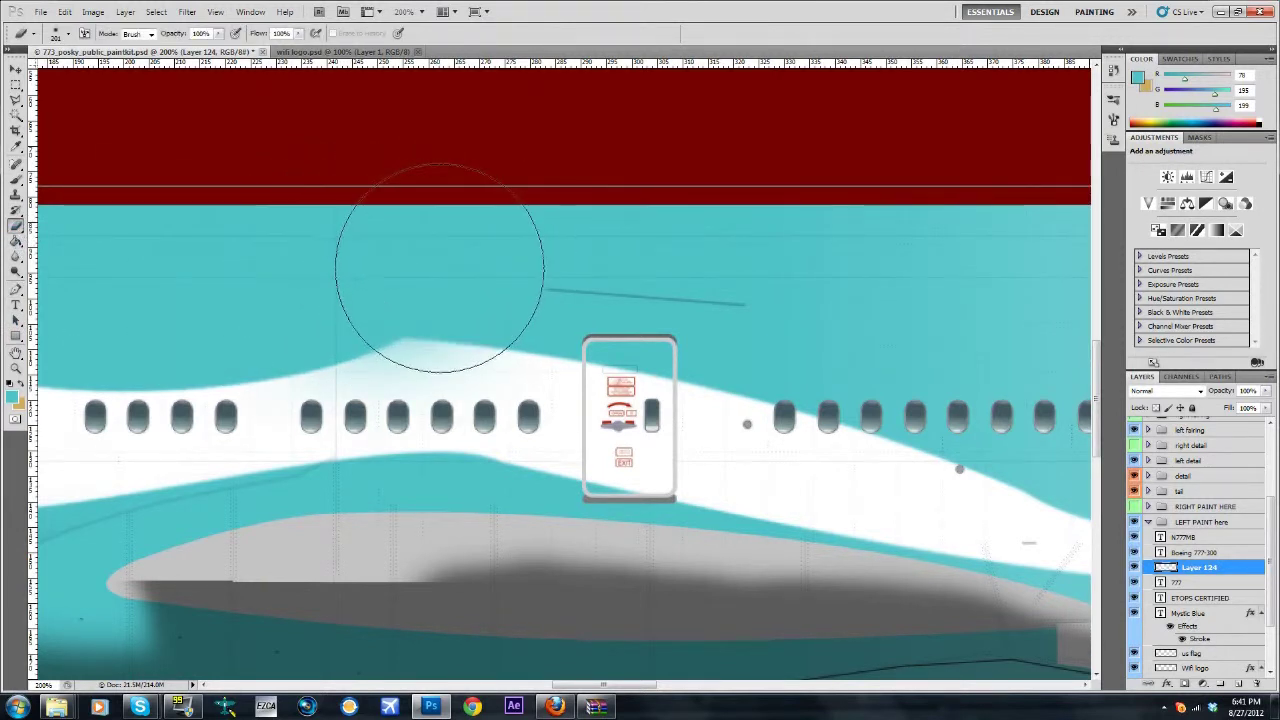
left_click(68, 33)
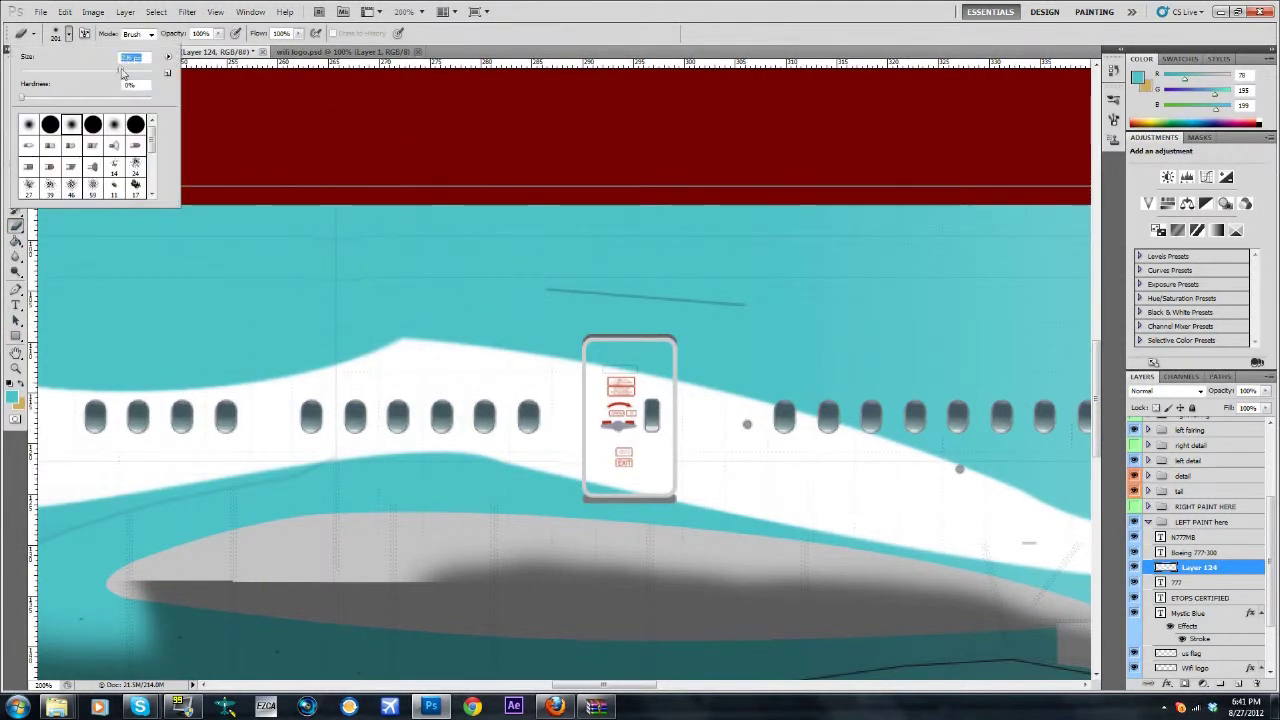
left_click_drag(122, 73, 37, 73)
mouse_move(385, 338)
left_mouse_down()
mouse_move(426, 332)
mouse_move(373, 340)
mouse_move(481, 347)
left_mouse_up()
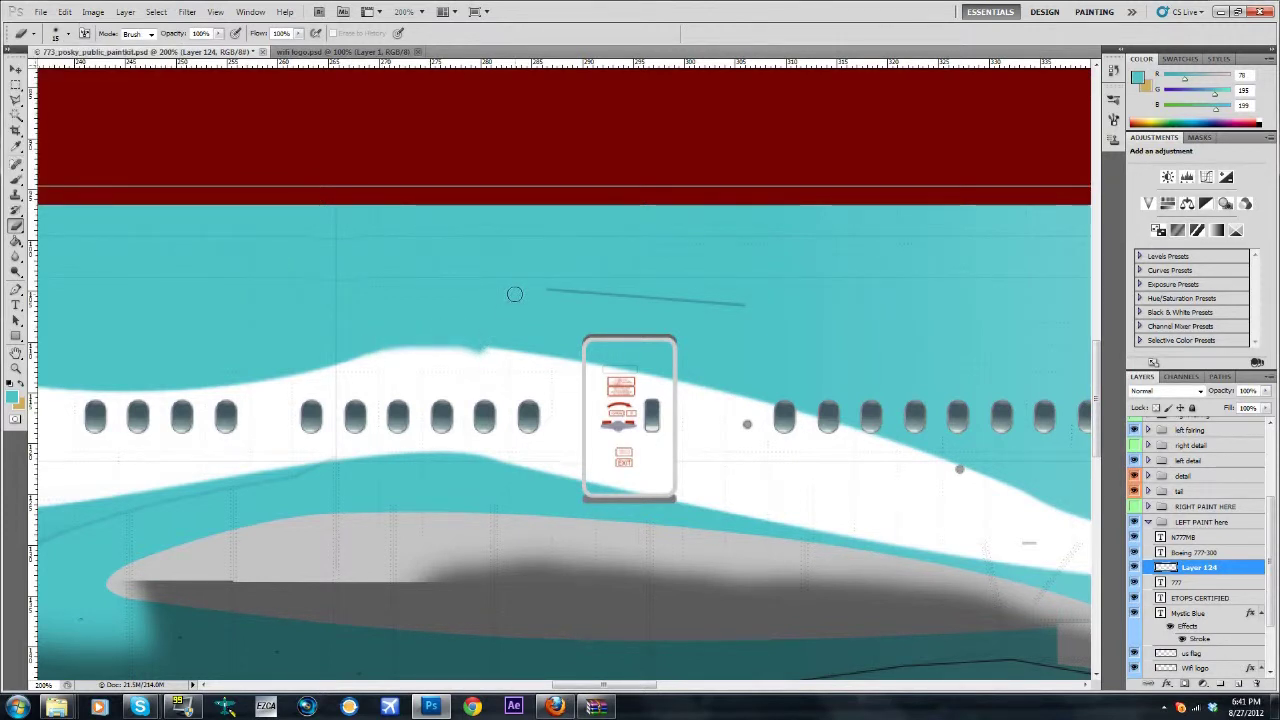
key("ctrl+z")
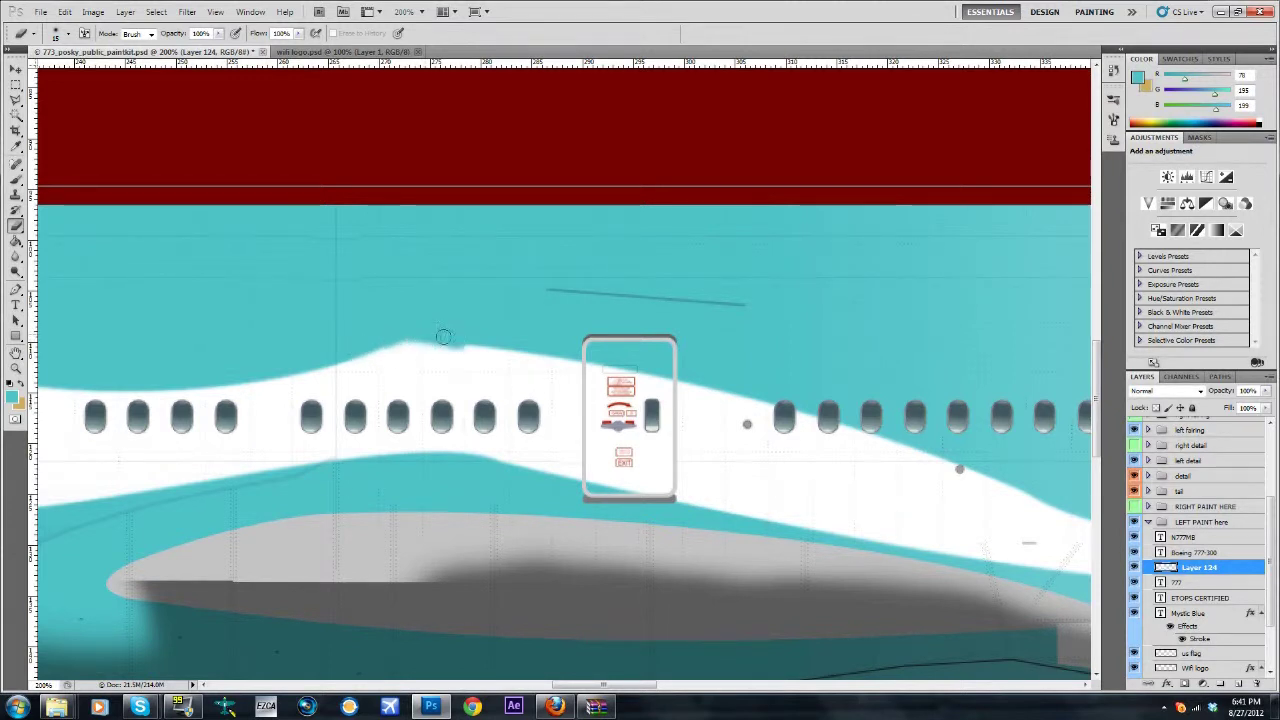
left_click_drag(378, 340, 512, 350)
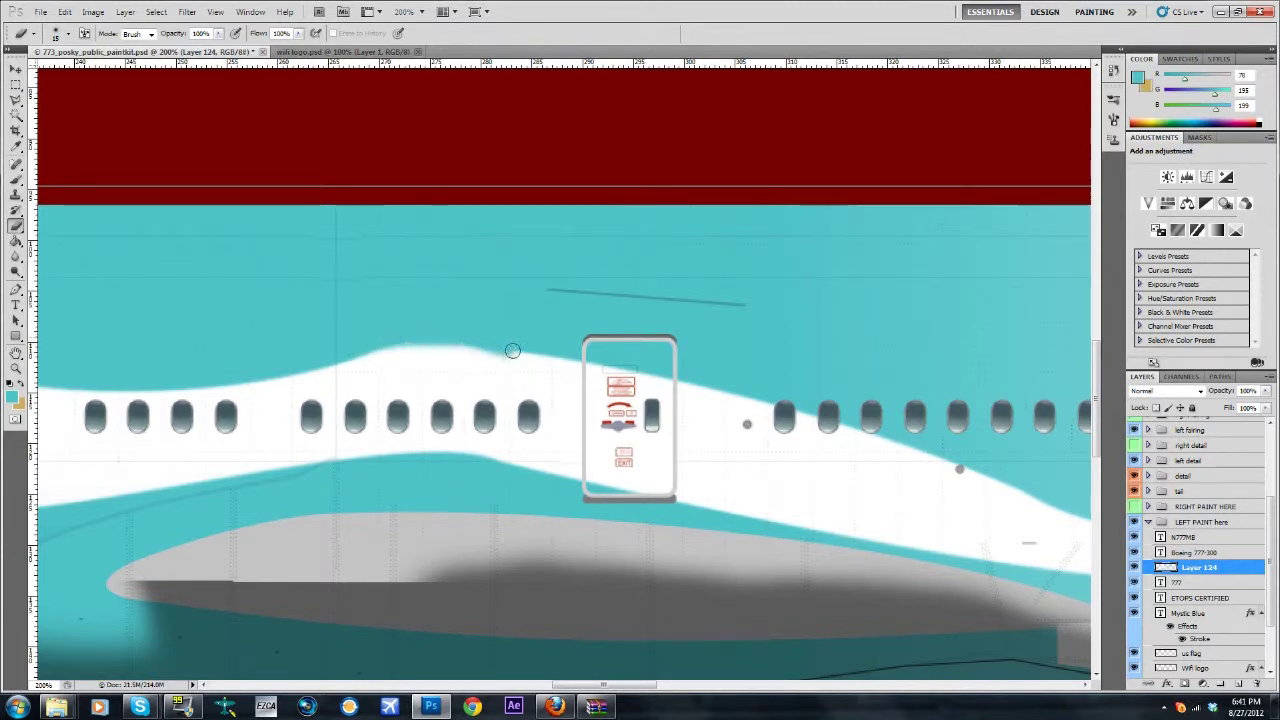
key("ctrl+z")
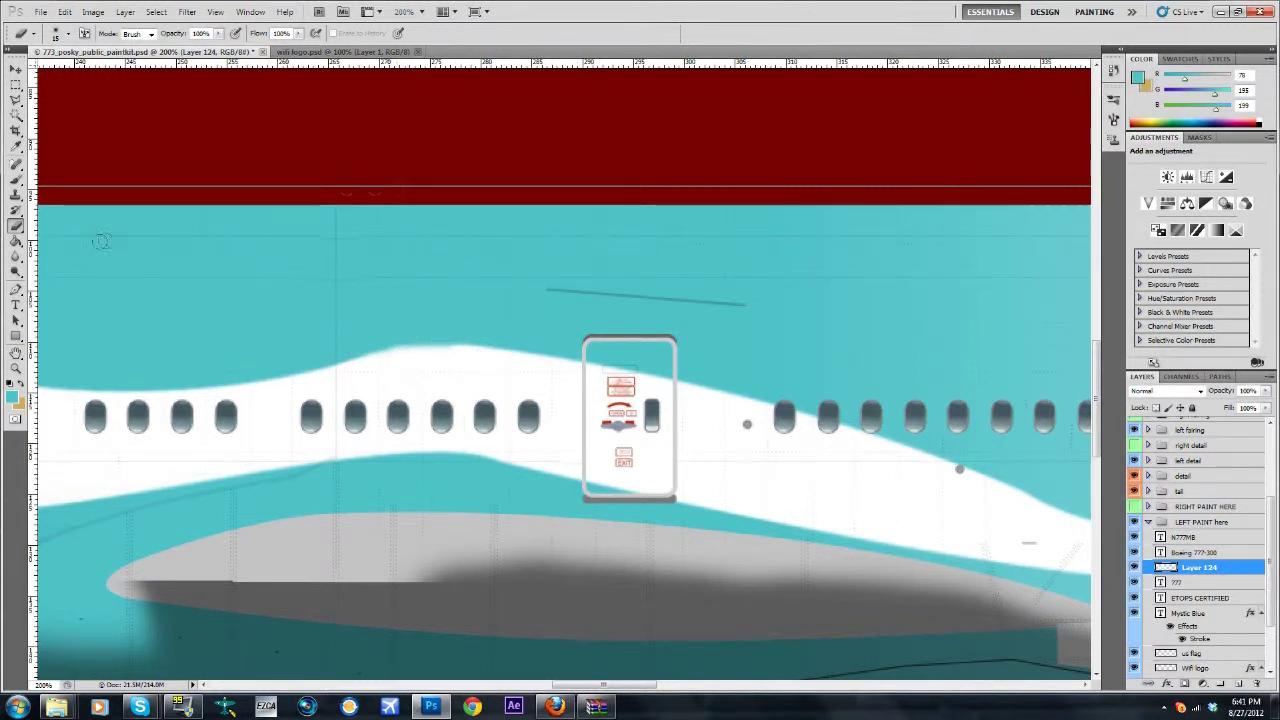
left_click(17, 257)
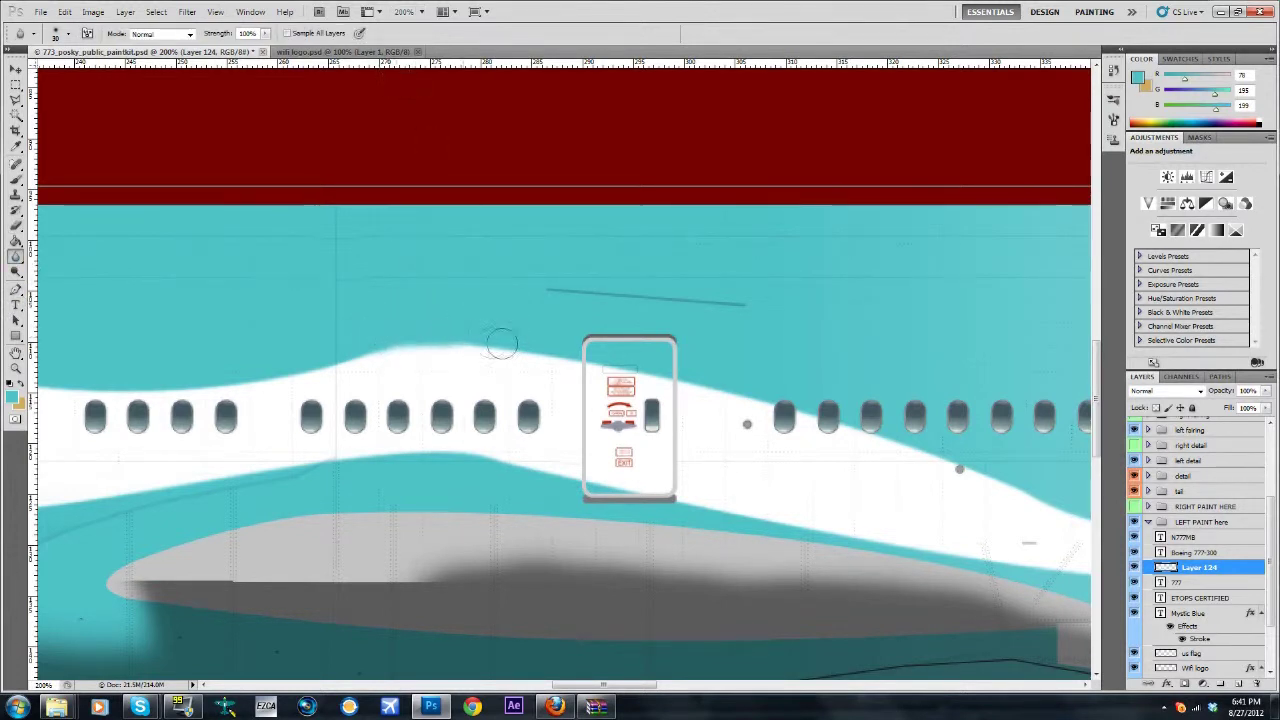
Check the wave stripe on the fuselage at 50% zoom and delete its layer, Layer 124.
left_click(421, 12)
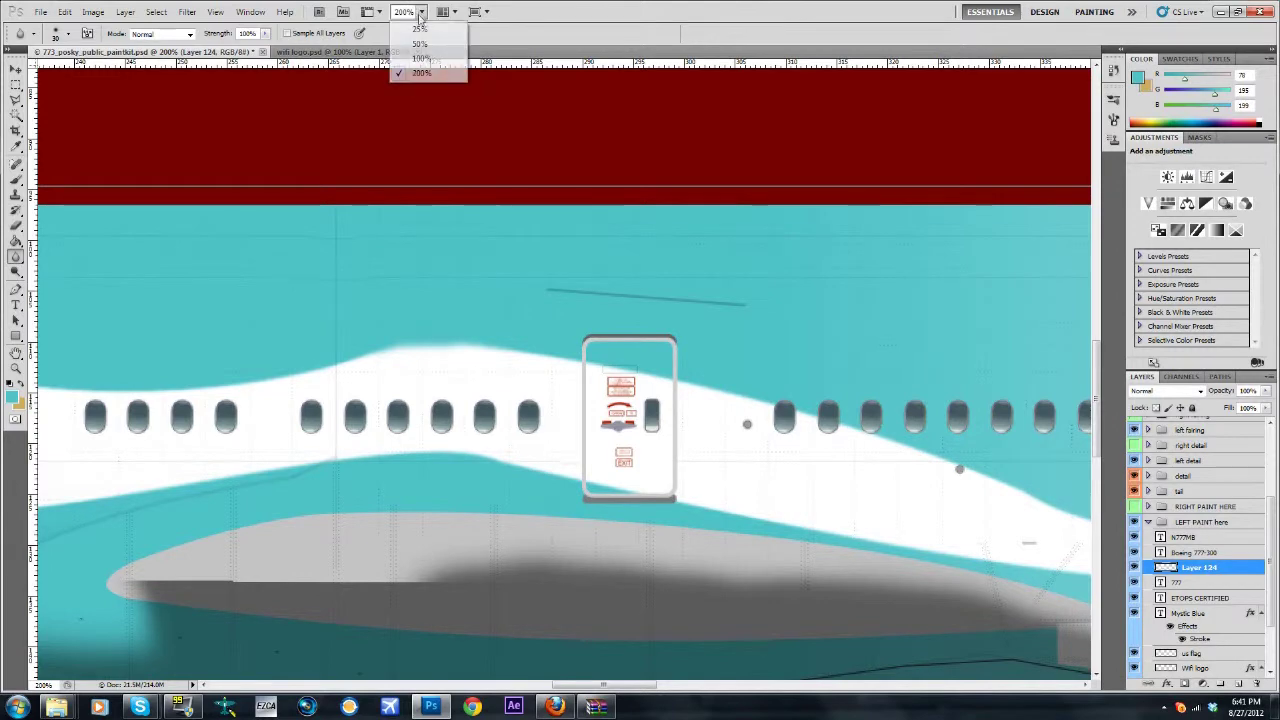
left_click(430, 46)
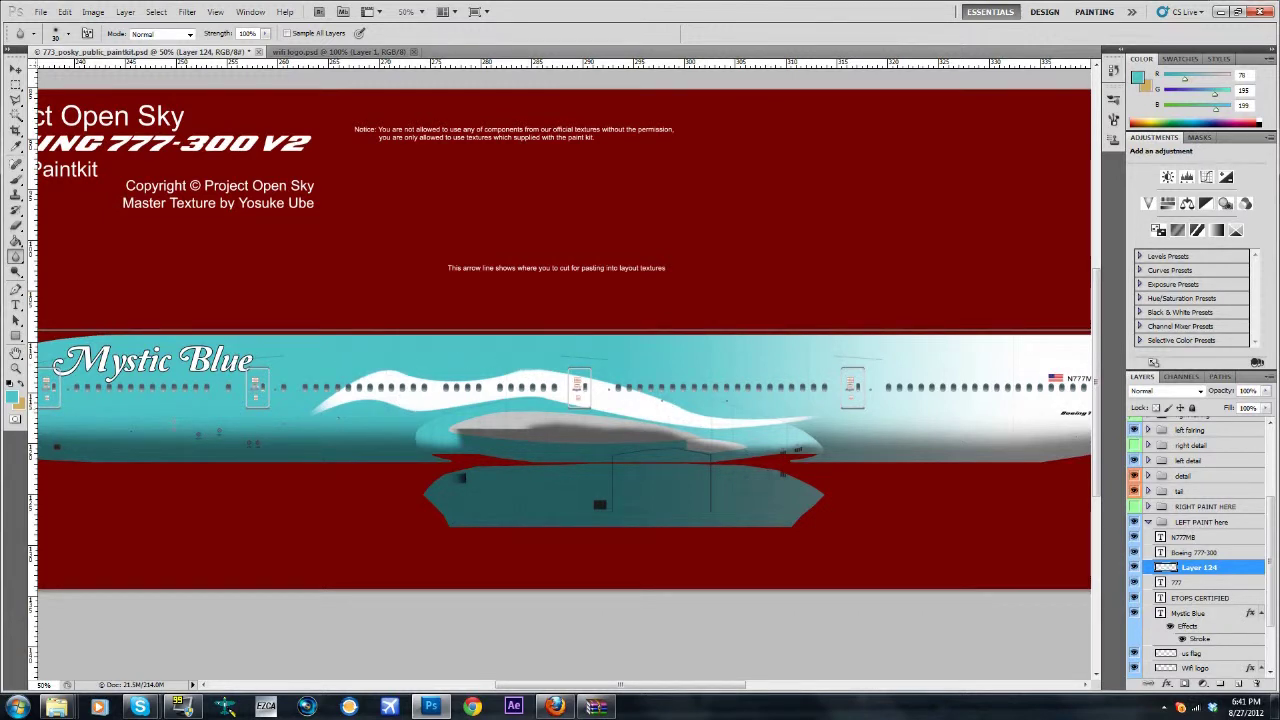
scroll(408, 410, "up", 1)
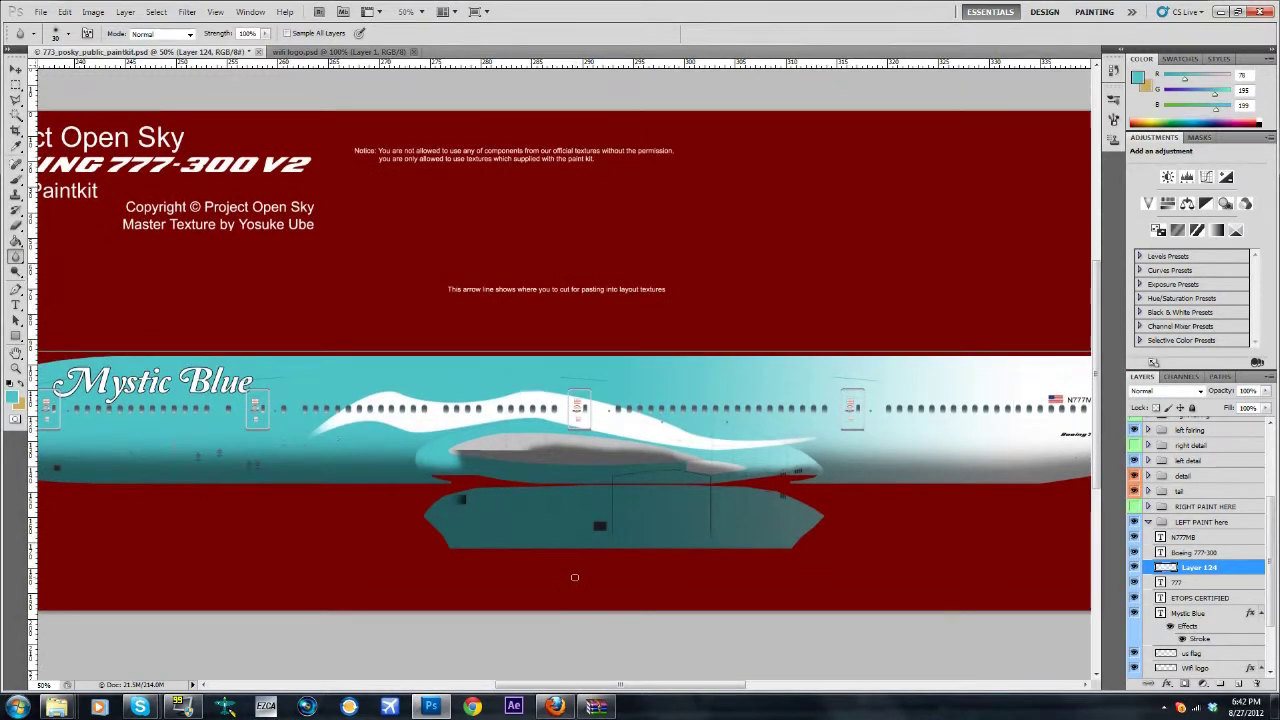
scroll(580, 560, "up", 1)
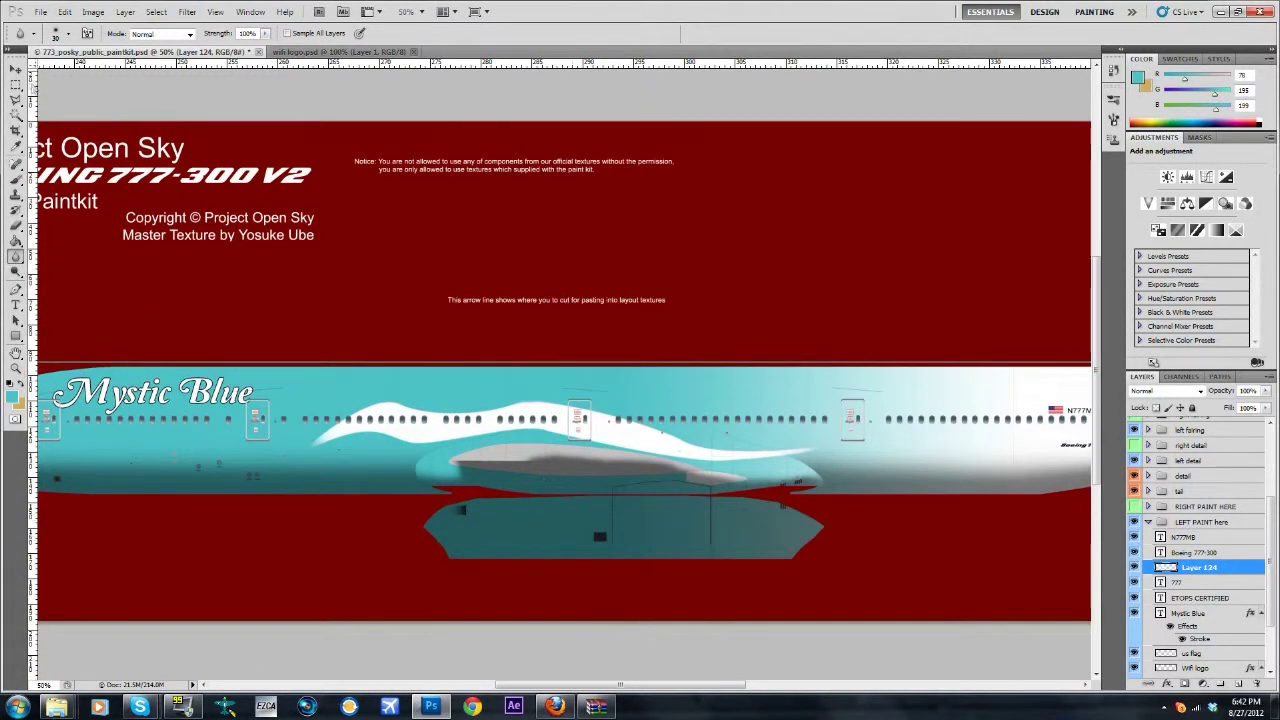
left_click(15, 71)
left_click_drag(737, 470, 767, 439)
key("Delete")
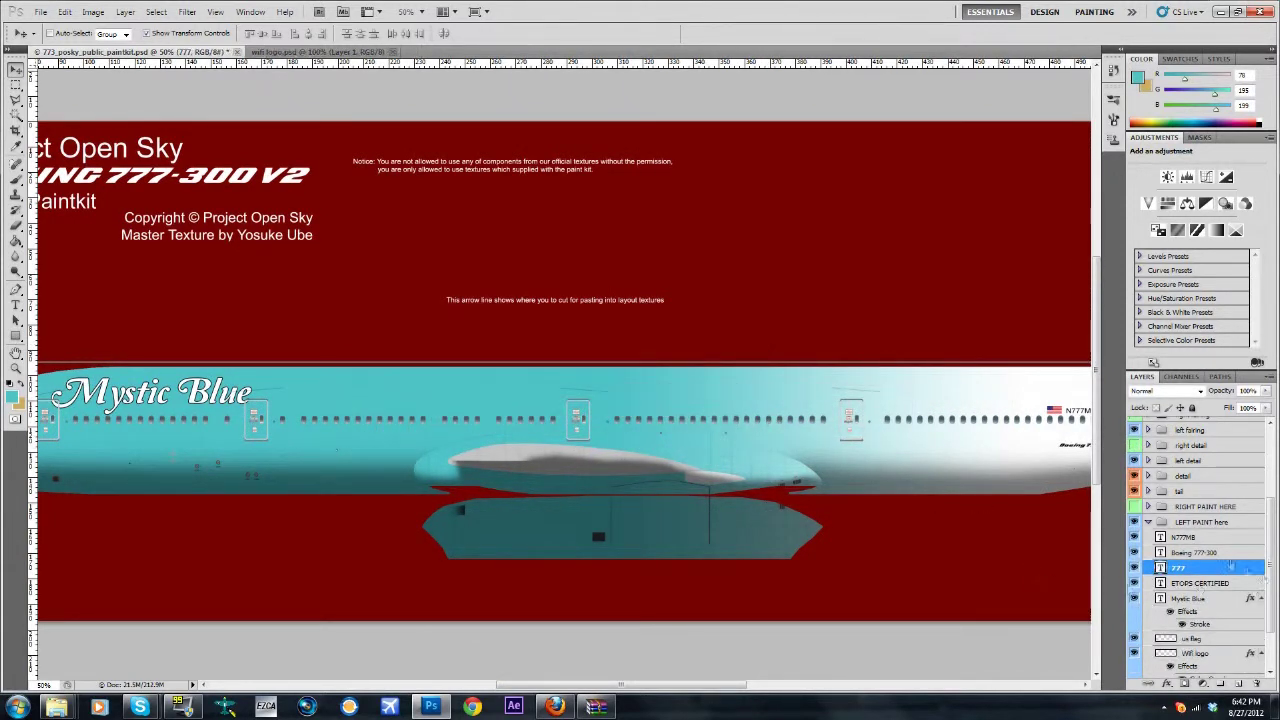
Examine the plain white vertical tail and rear fuselage at 100% zoom.
scroll(586, 374, "down", 1)
scroll(564, 434, "up", 2)
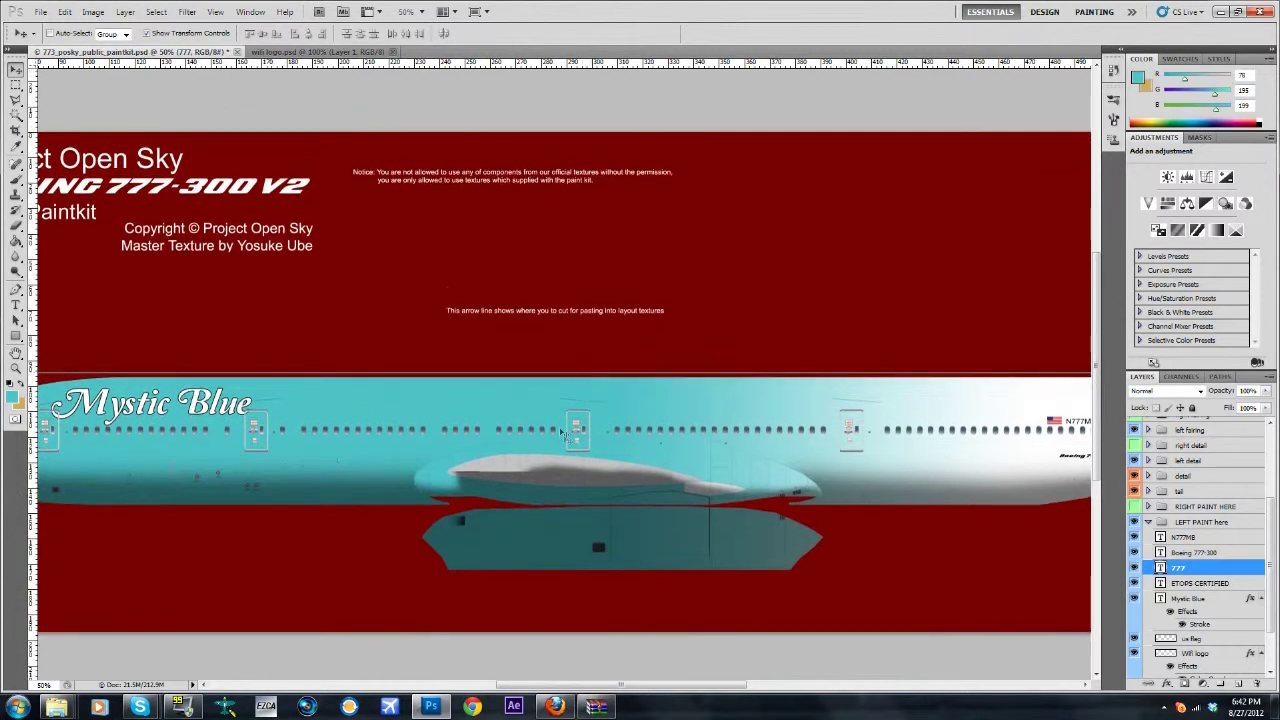
left_click_drag(702, 688, 865, 632)
scroll(865, 632, "up", 2)
left_click(410, 11)
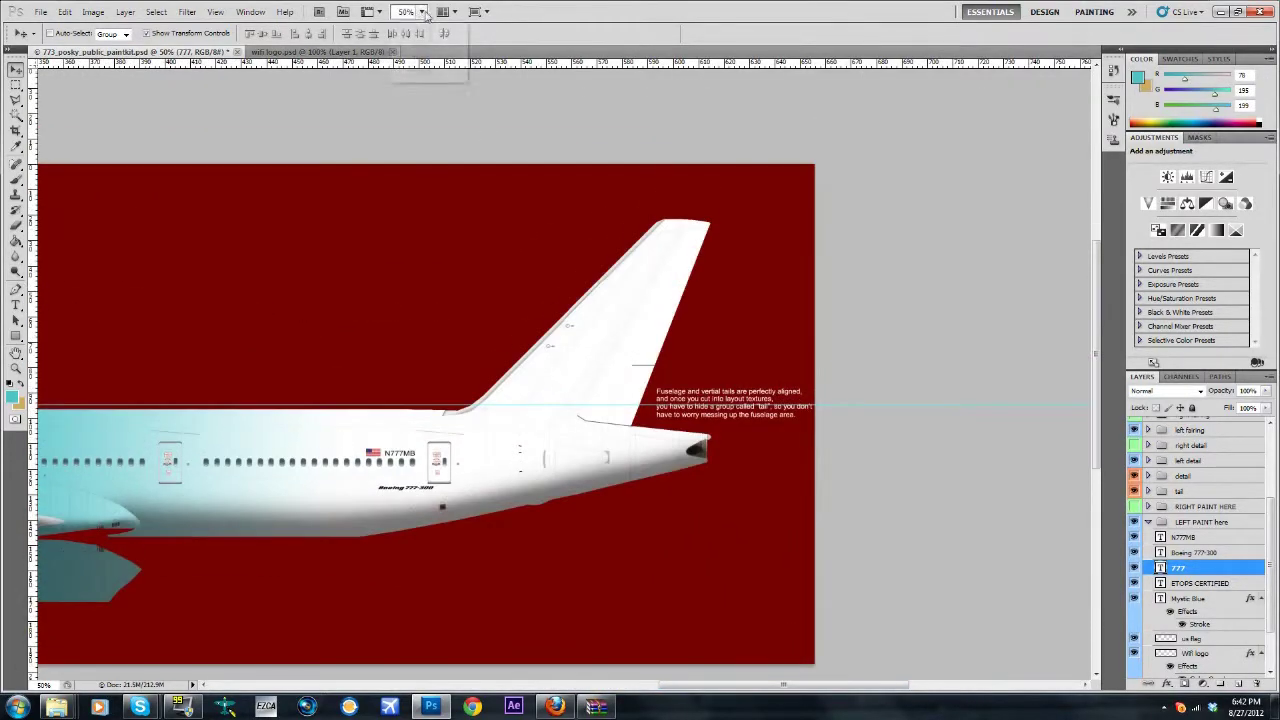
left_click(440, 60)
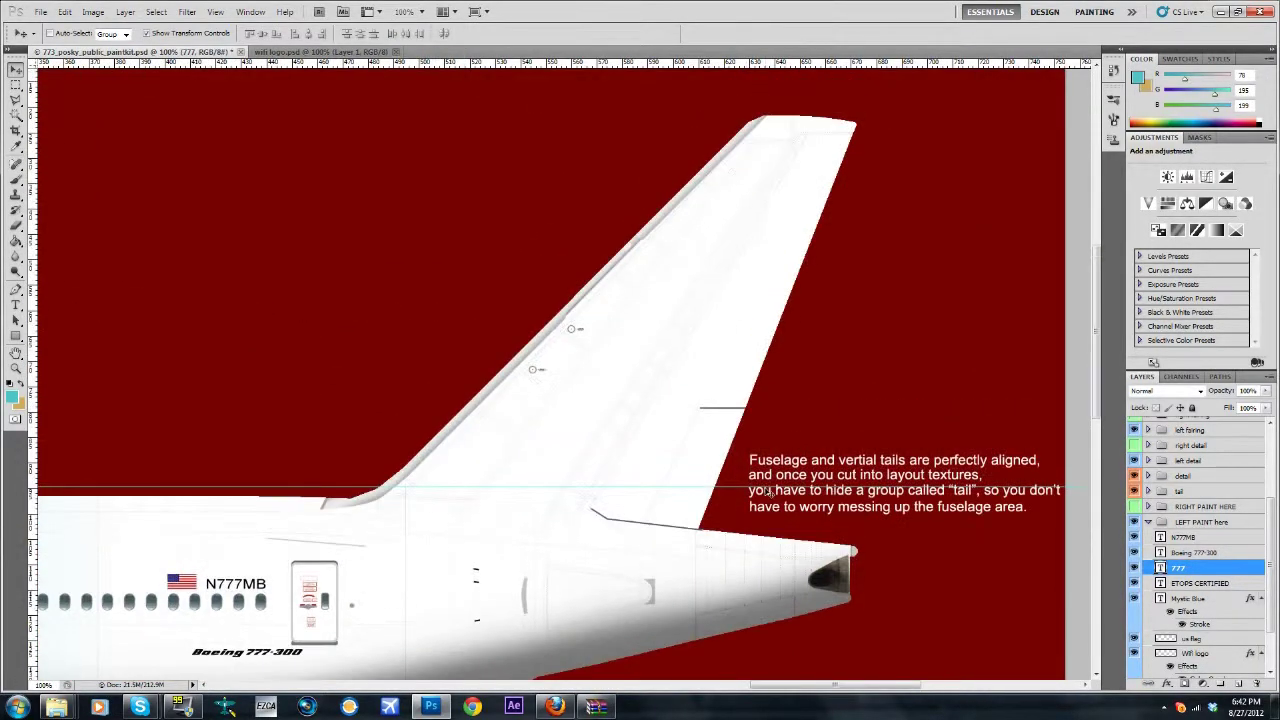
Switch to Windows Explorer and browse the Airline Logos folder, one level above the Flags folder.
mouse_move(57, 707)
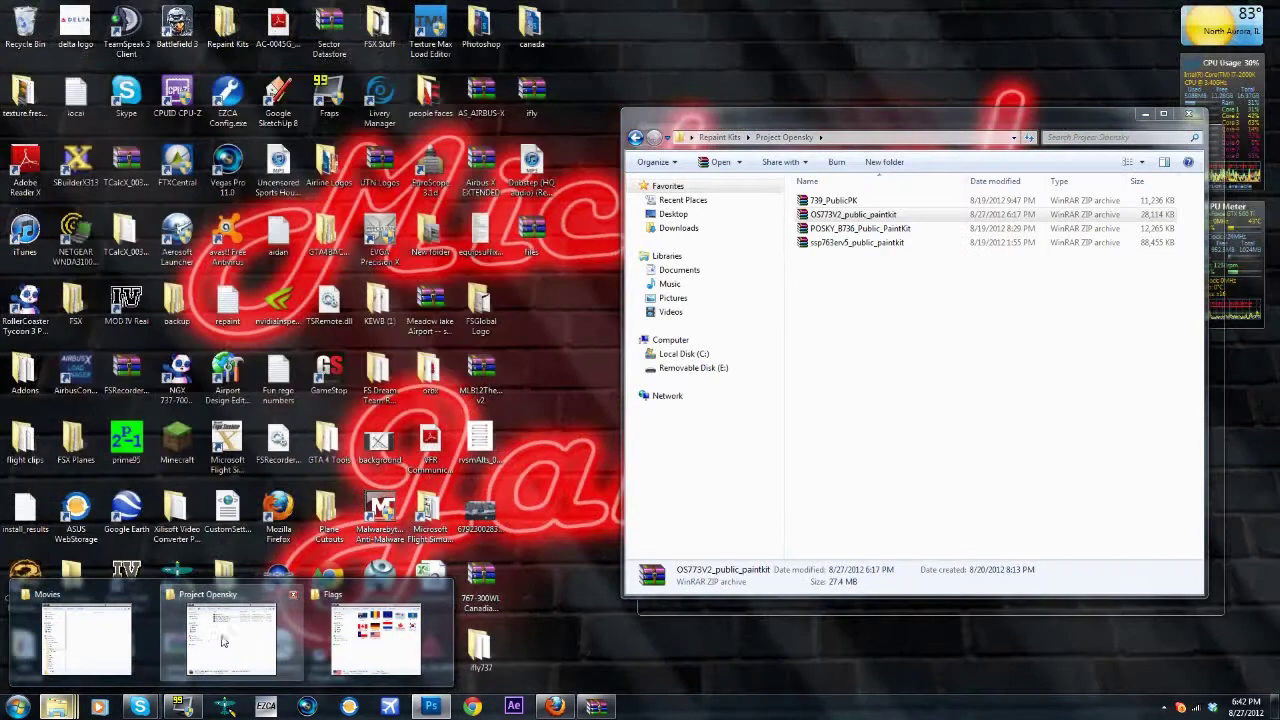
left_click(280, 628)
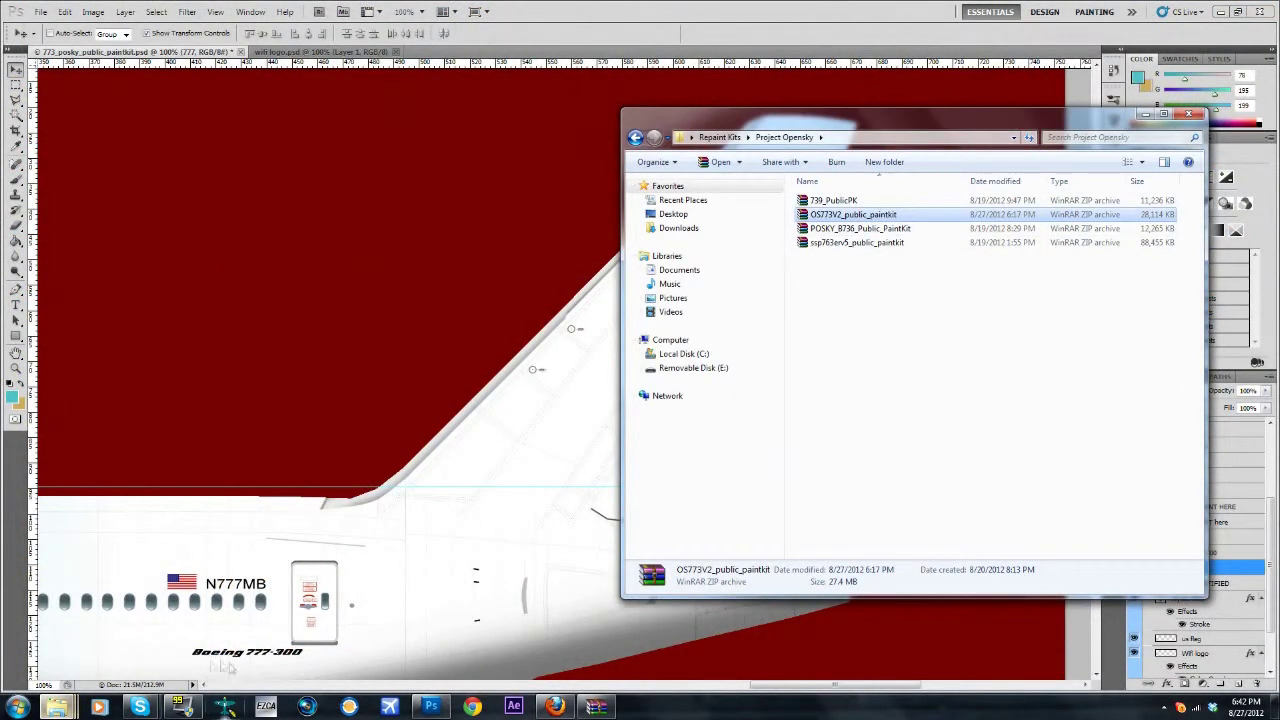
mouse_move(140, 707)
mouse_move(62, 711)
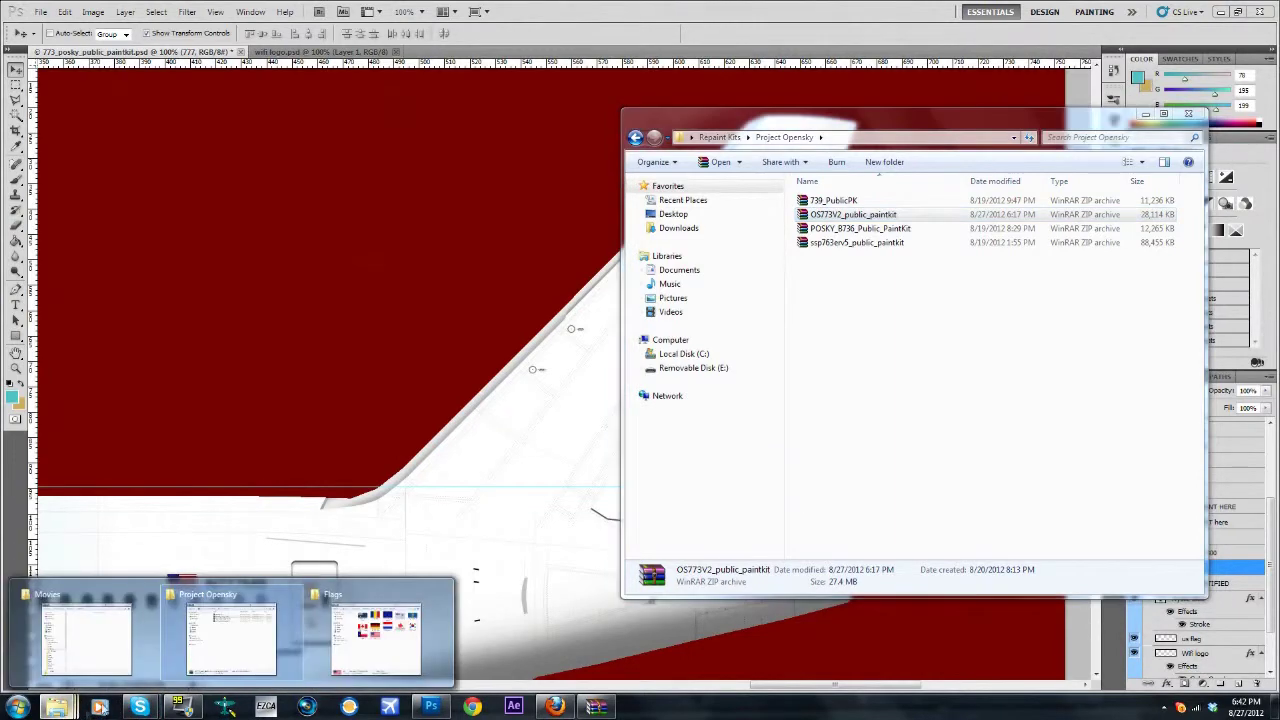
left_click(375, 634)
left_click(652, 157)
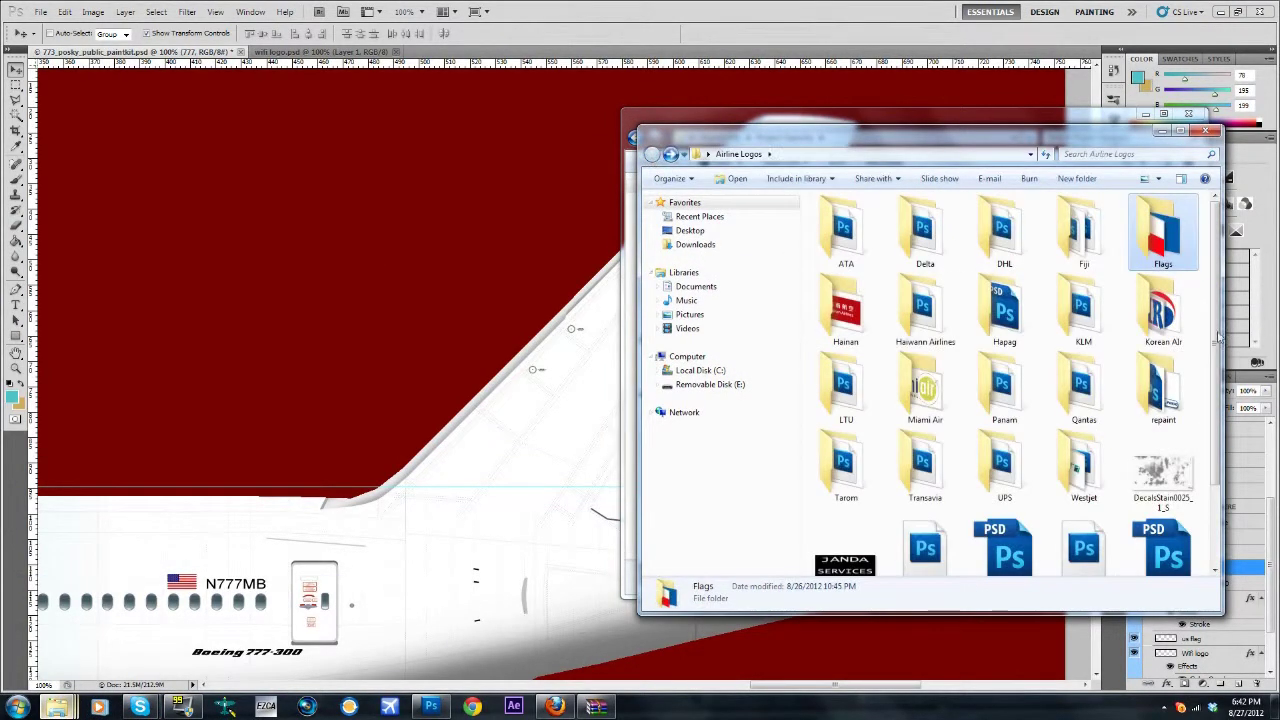
scroll(1080, 400, "down", 2)
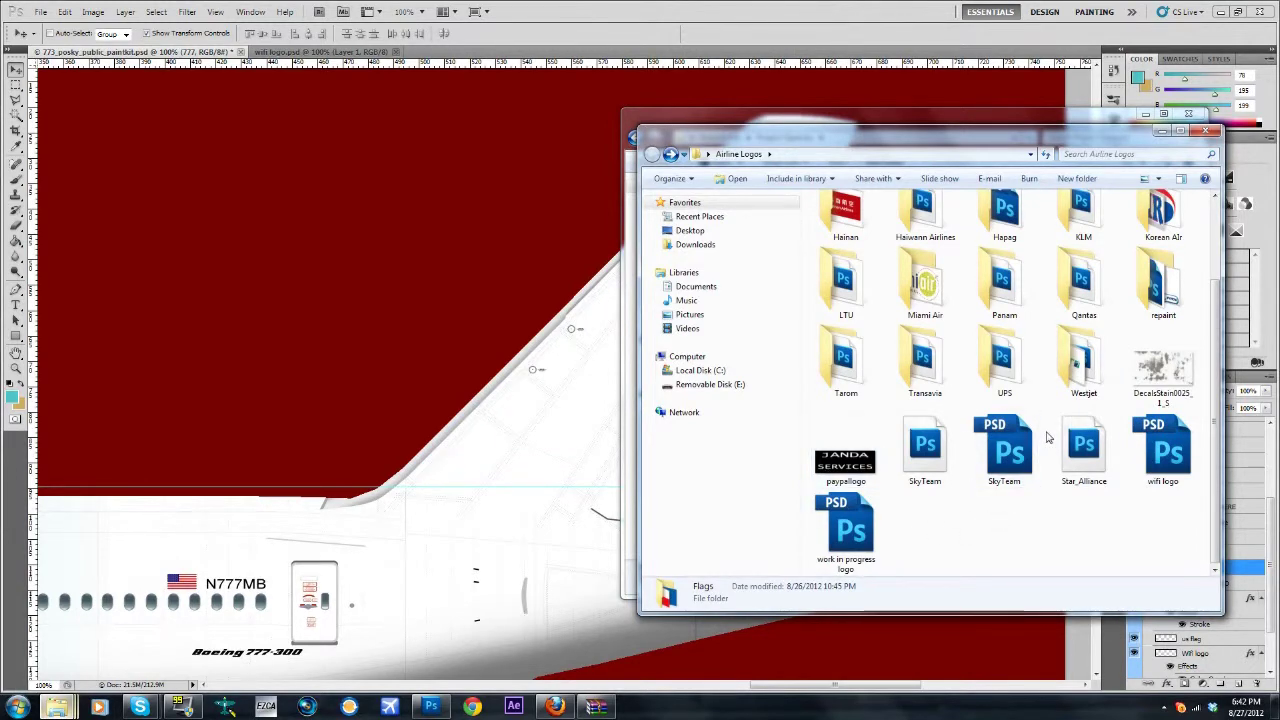
scroll(1052, 440, "up", 1)
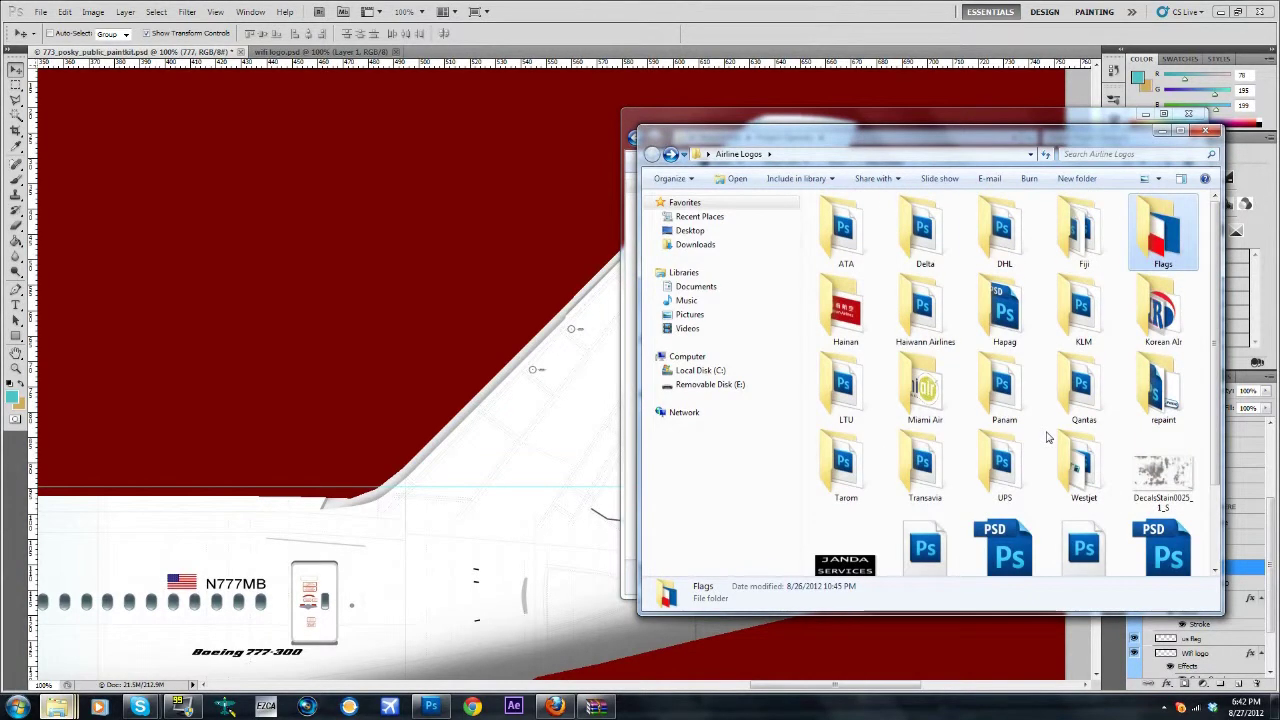
left_click(1178, 400)
left_click(1004, 392)
left_click(864, 252)
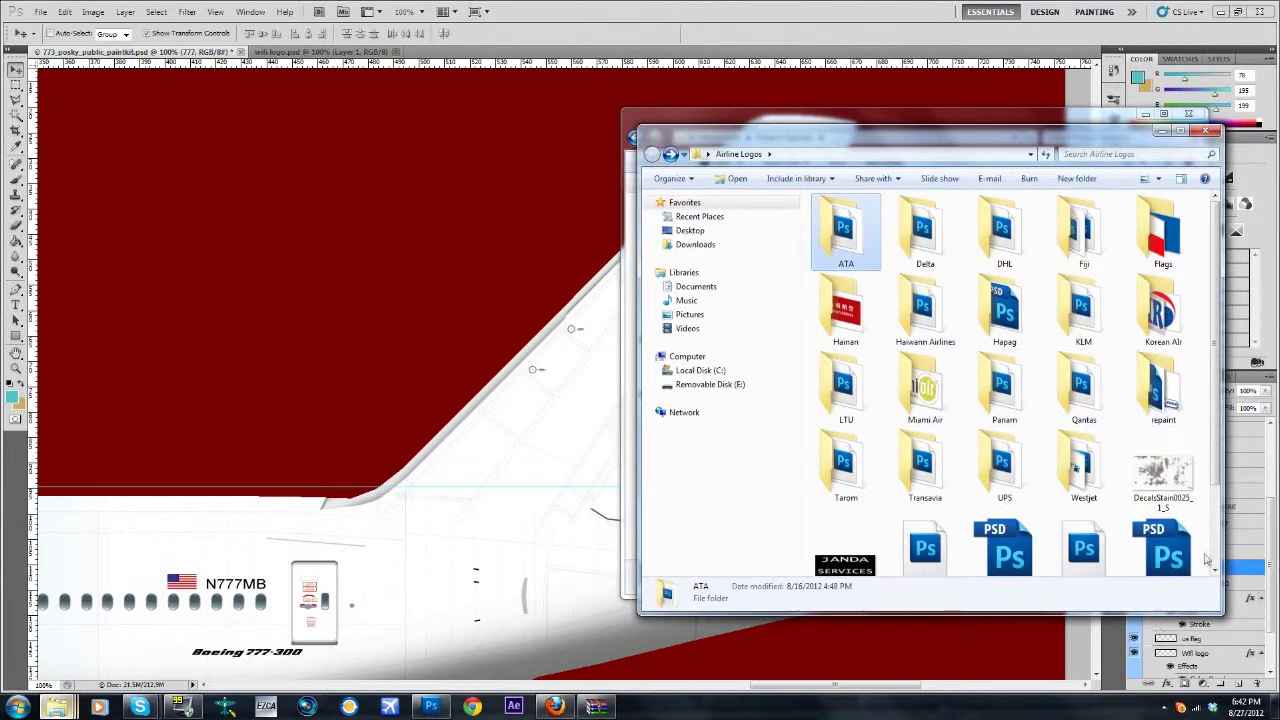
Open the SkyTeam EPS logo in Photoshop, rasterizing it at a width of 10 inches with constrained proportions.
scroll(1207, 562, "down", 1)
left_click(1163, 450)
left_click(980, 462)
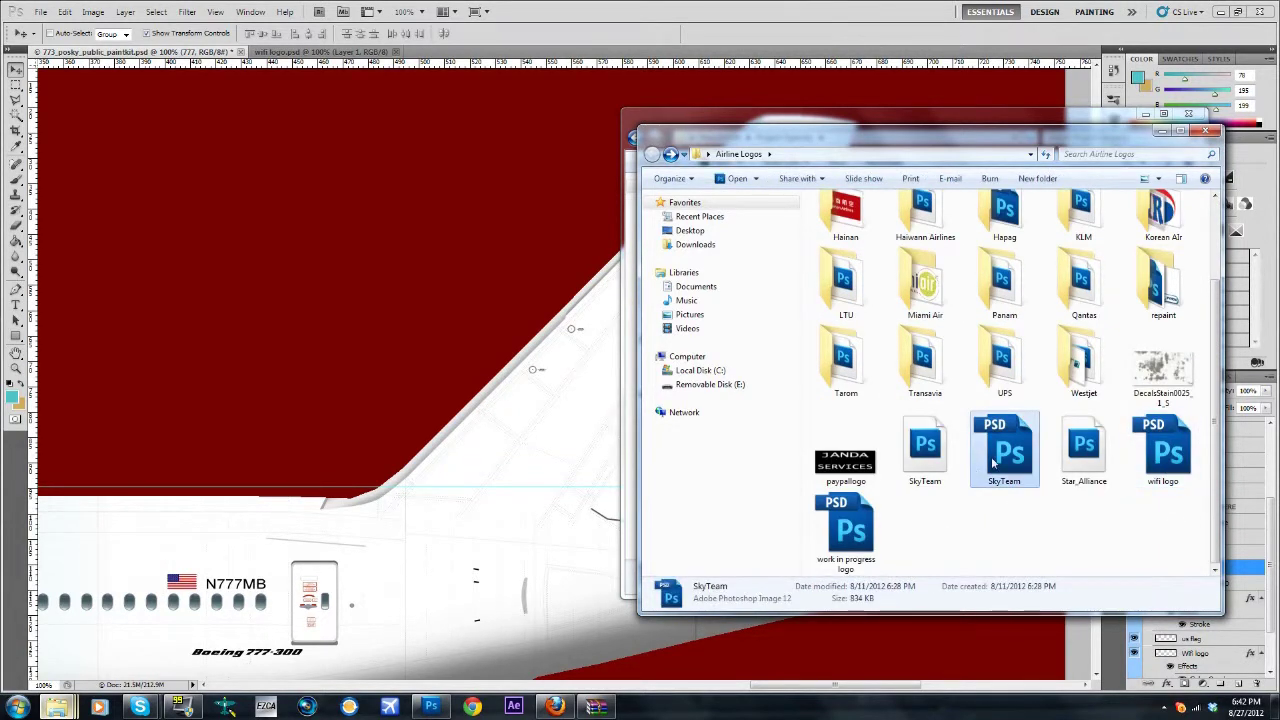
left_click(930, 450)
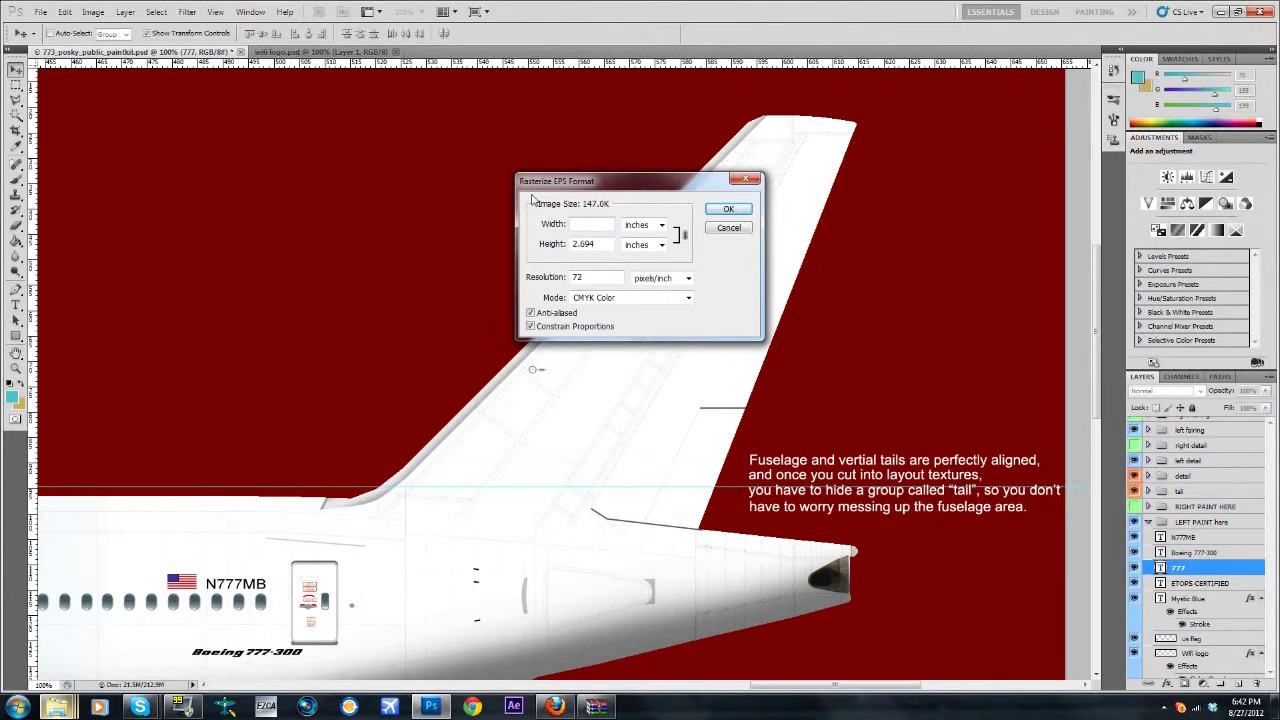
type("10")
left_click(720, 212)
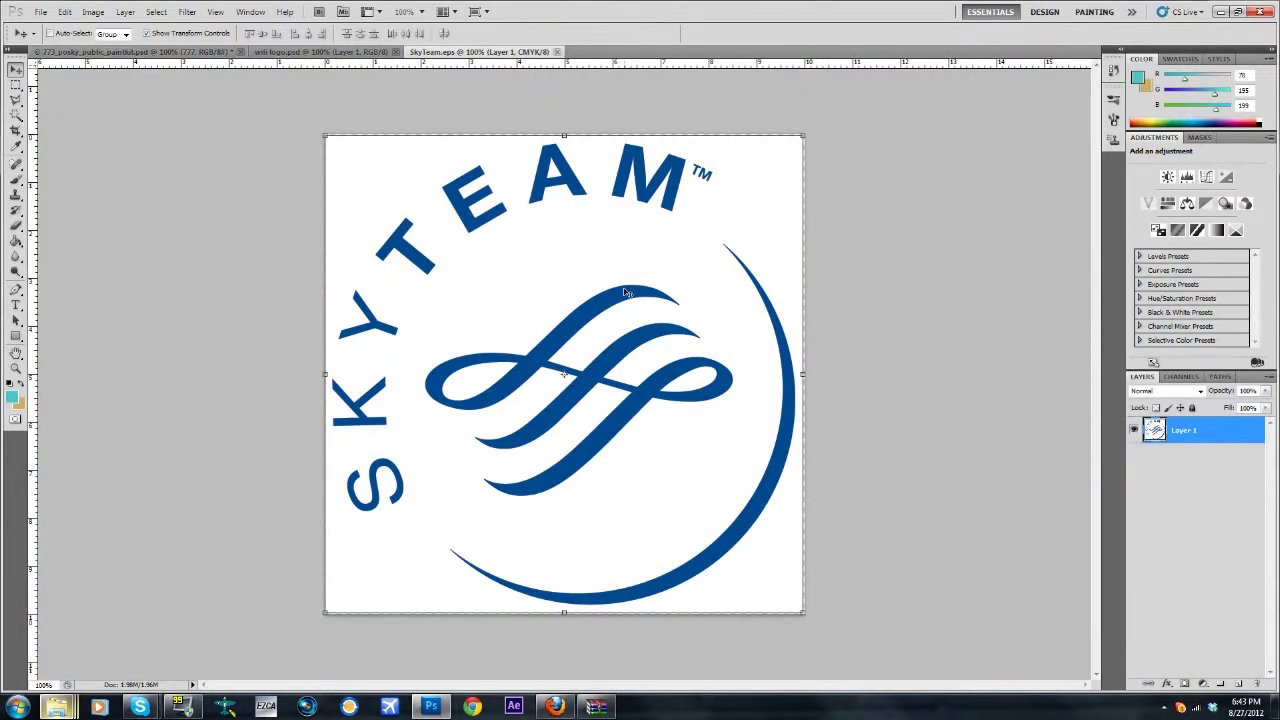
Remove the white background around the SkyTeam logo and inside its ribbon loops with the Magic Eraser tool.
left_click(19, 241)
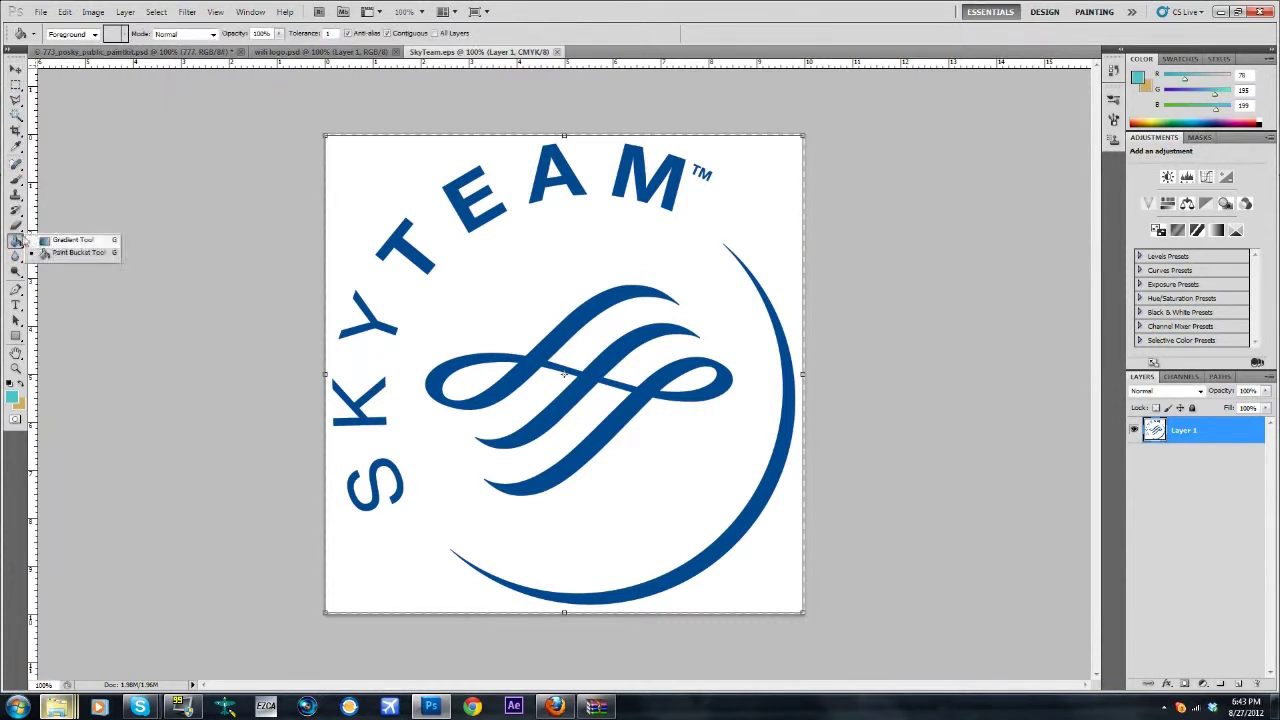
left_click(17, 227)
left_click(66, 256)
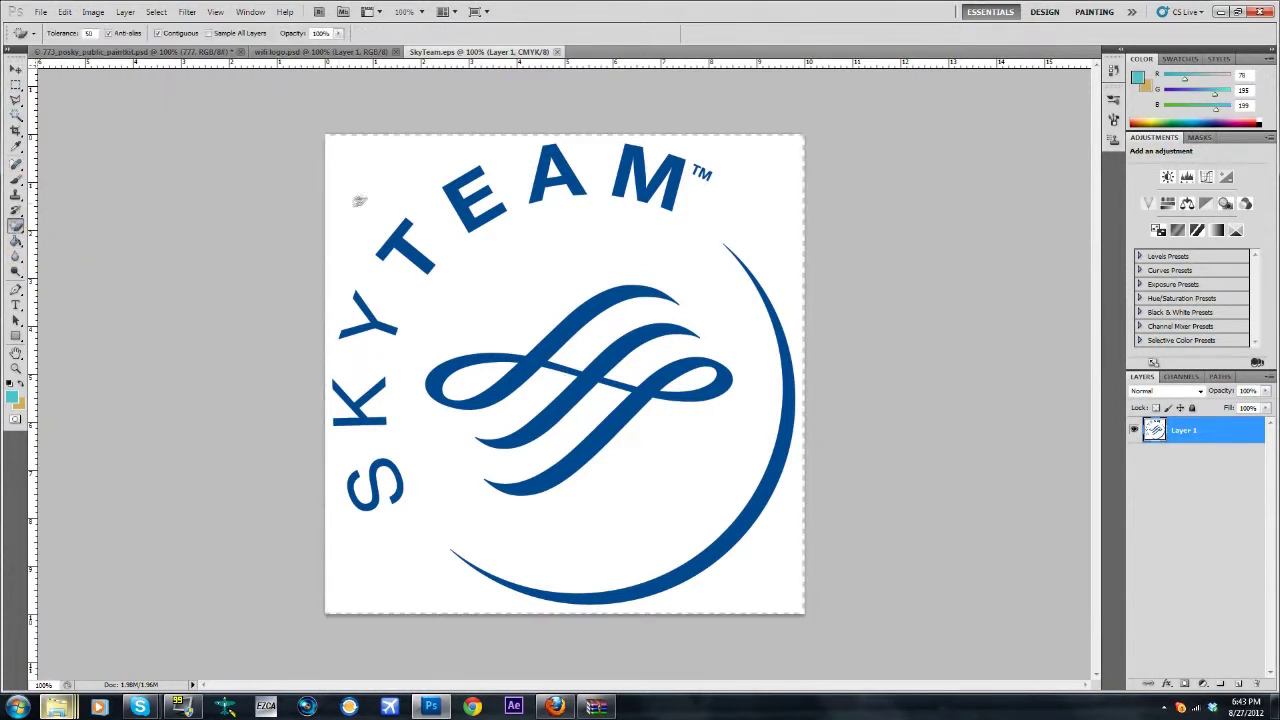
left_click(410, 203)
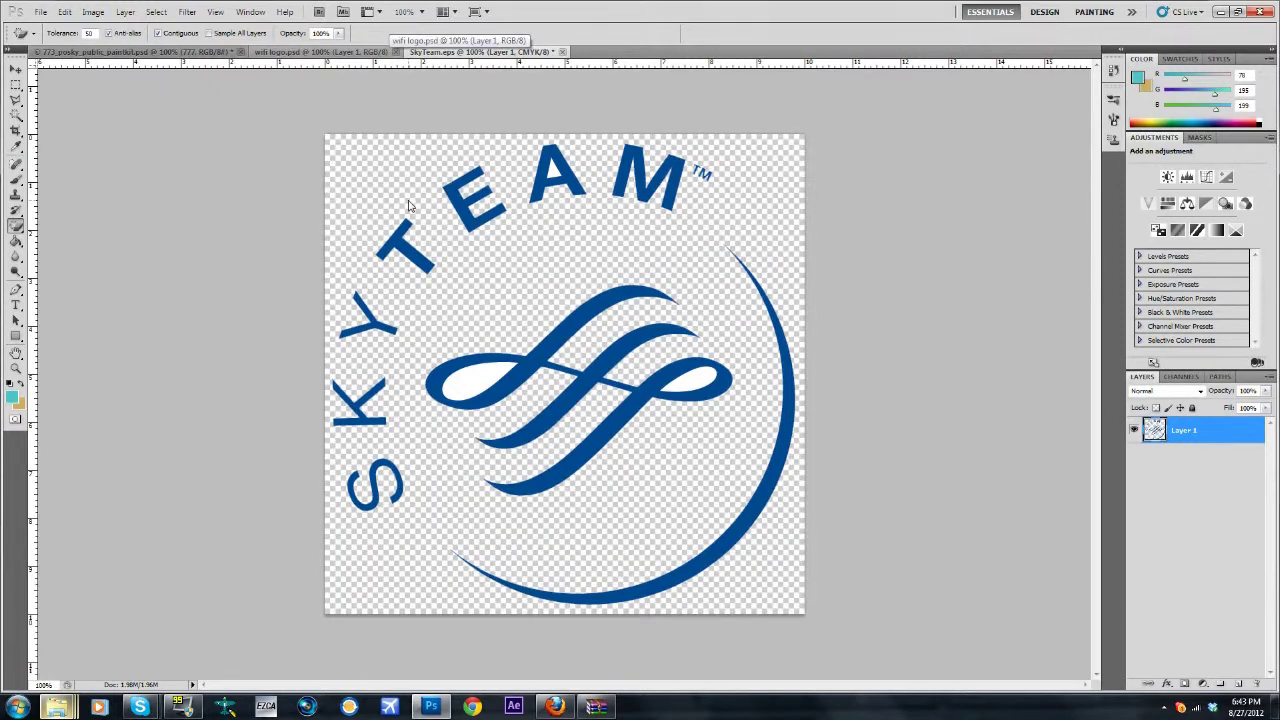
left_click(458, 393)
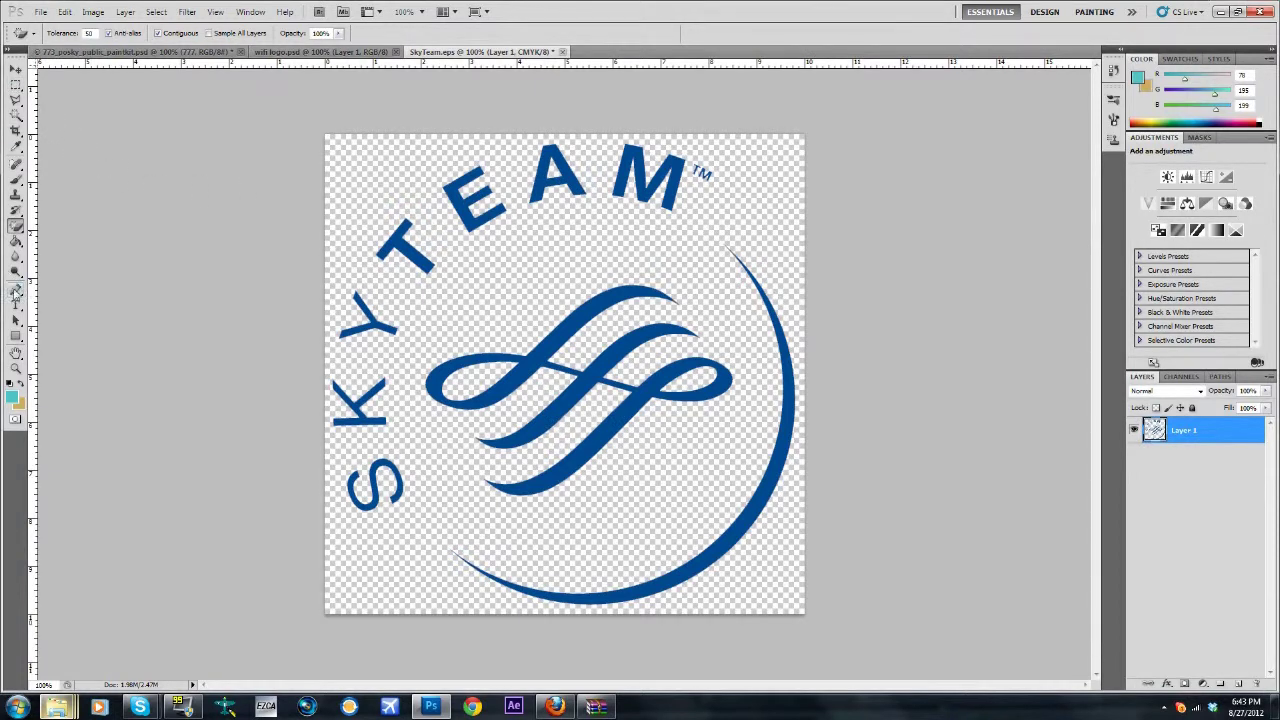
left_click(15, 198)
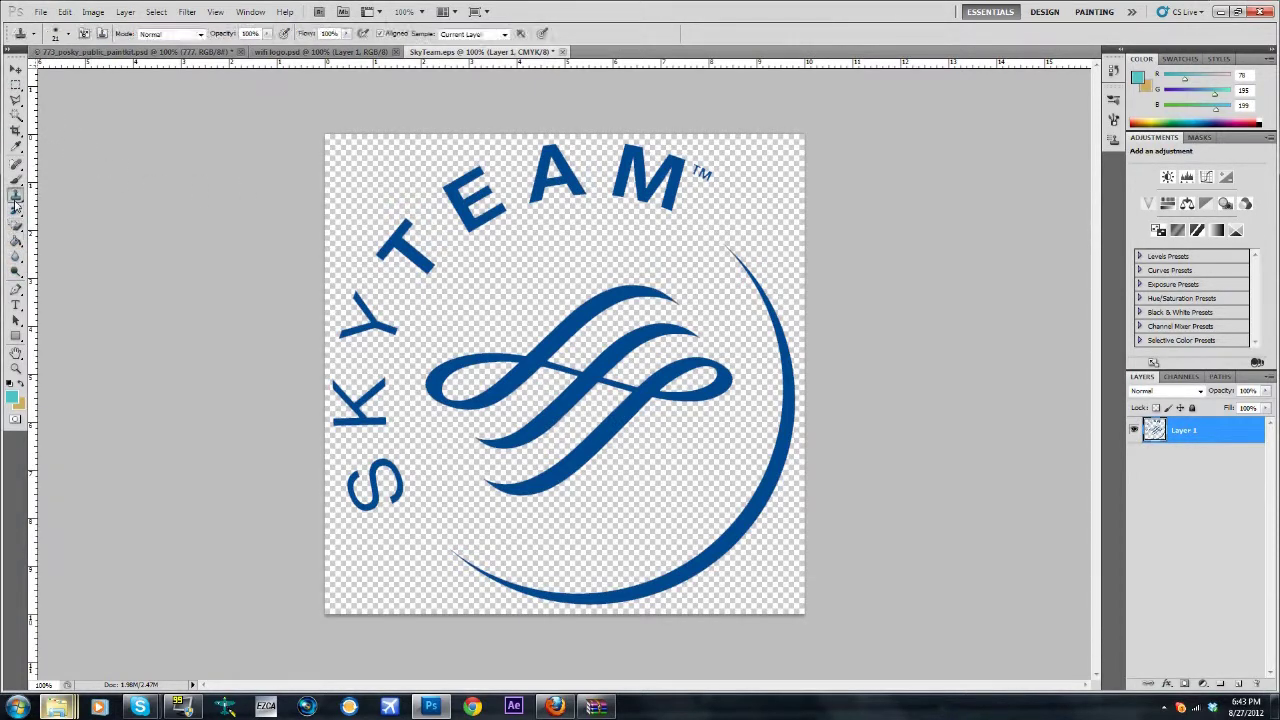
Erase the TM mark beside the M of the SkyTeam lettering with the Eraser tool.
right_click(18, 228)
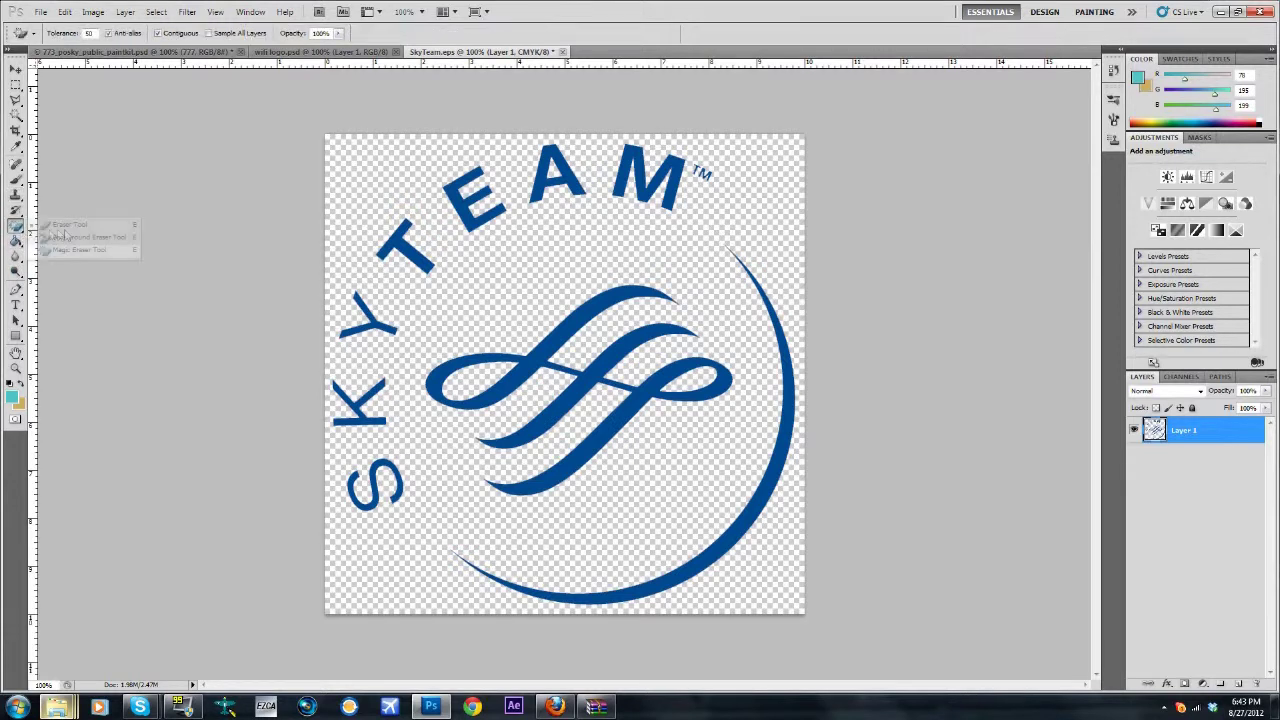
left_click(60, 227)
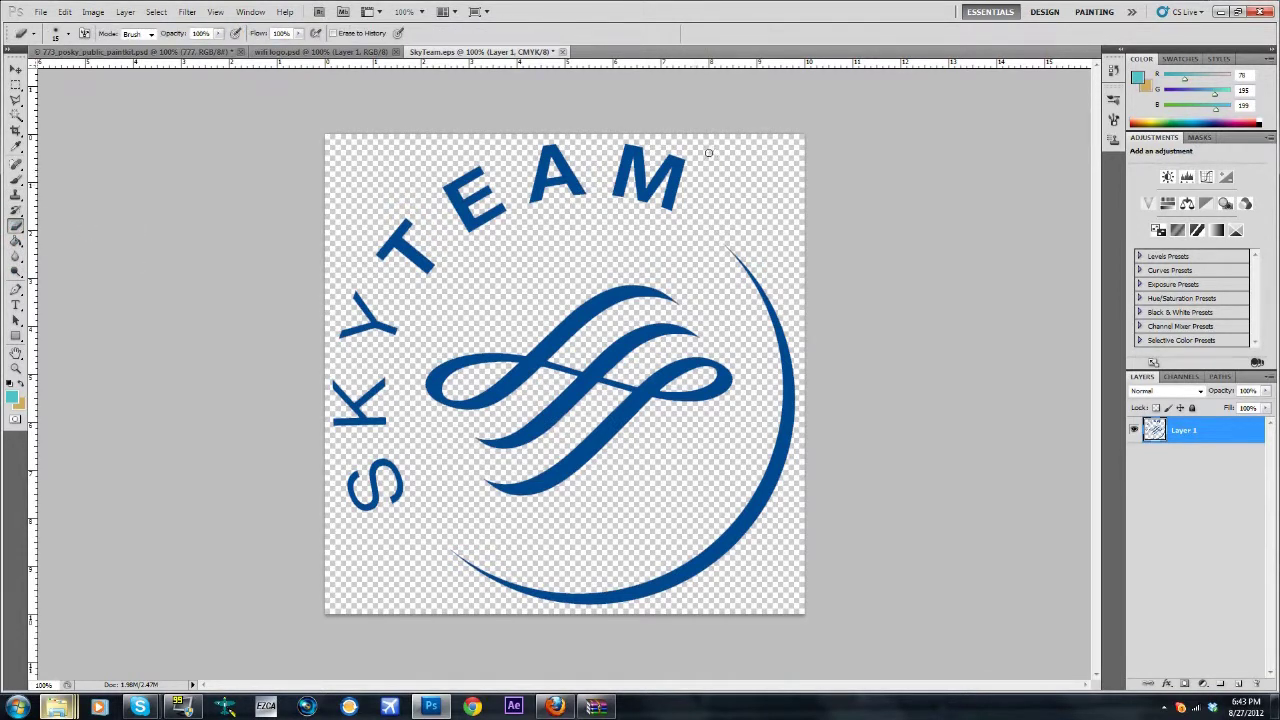
Copy the whole SkyTeam logo and paste it into 773_posky_public_paintkit.psd, over the vertical tail.
left_click(15, 84)
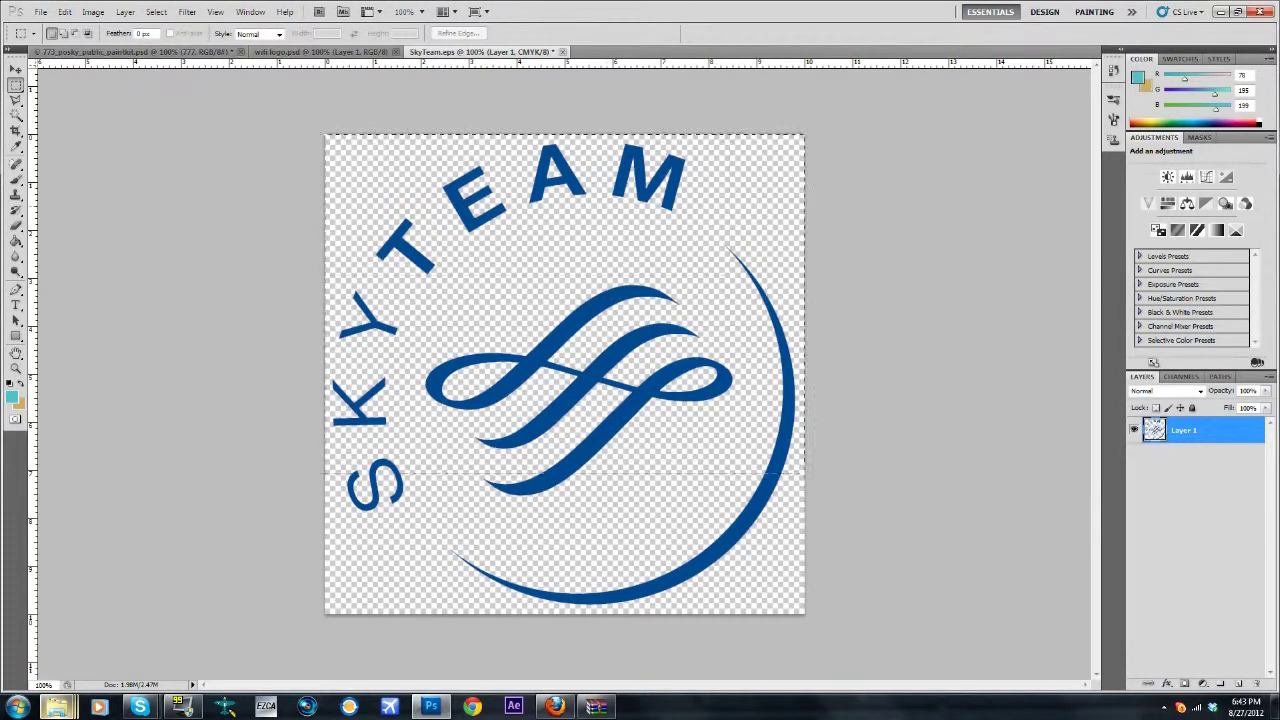
left_click(322, 52)
left_click(190, 52)
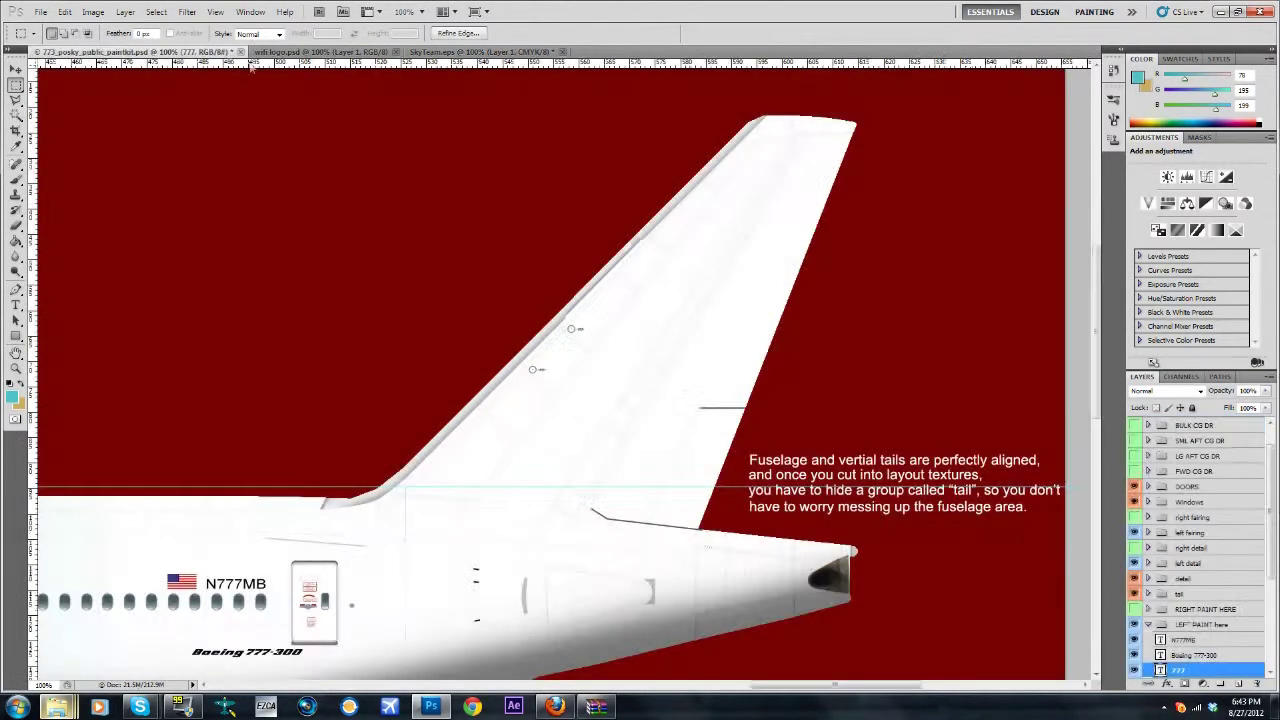
key("ctrl+v")
left_click(15, 70)
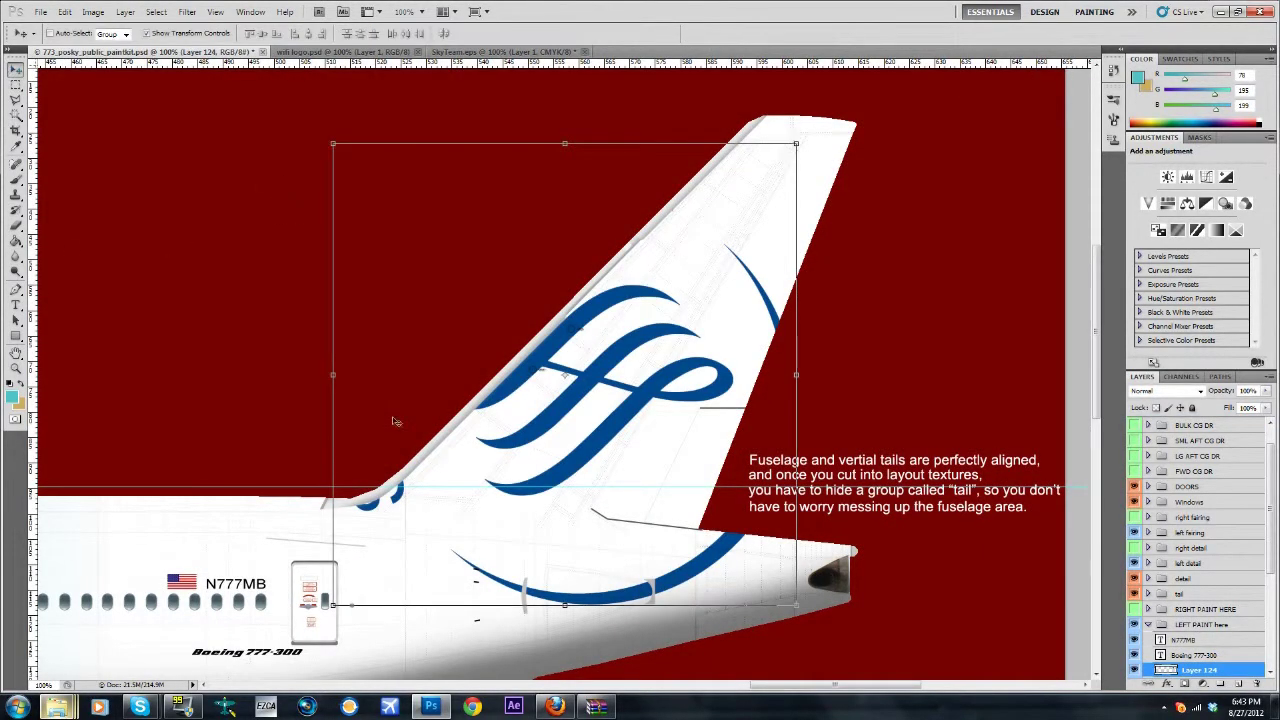
Scale the pasted SkyTeam logo to about 33% width and 29% height and place it midway up the vertical tail.
left_click_drag(394, 420, 531, 366)
left_click_drag(903, 535, 699, 358)
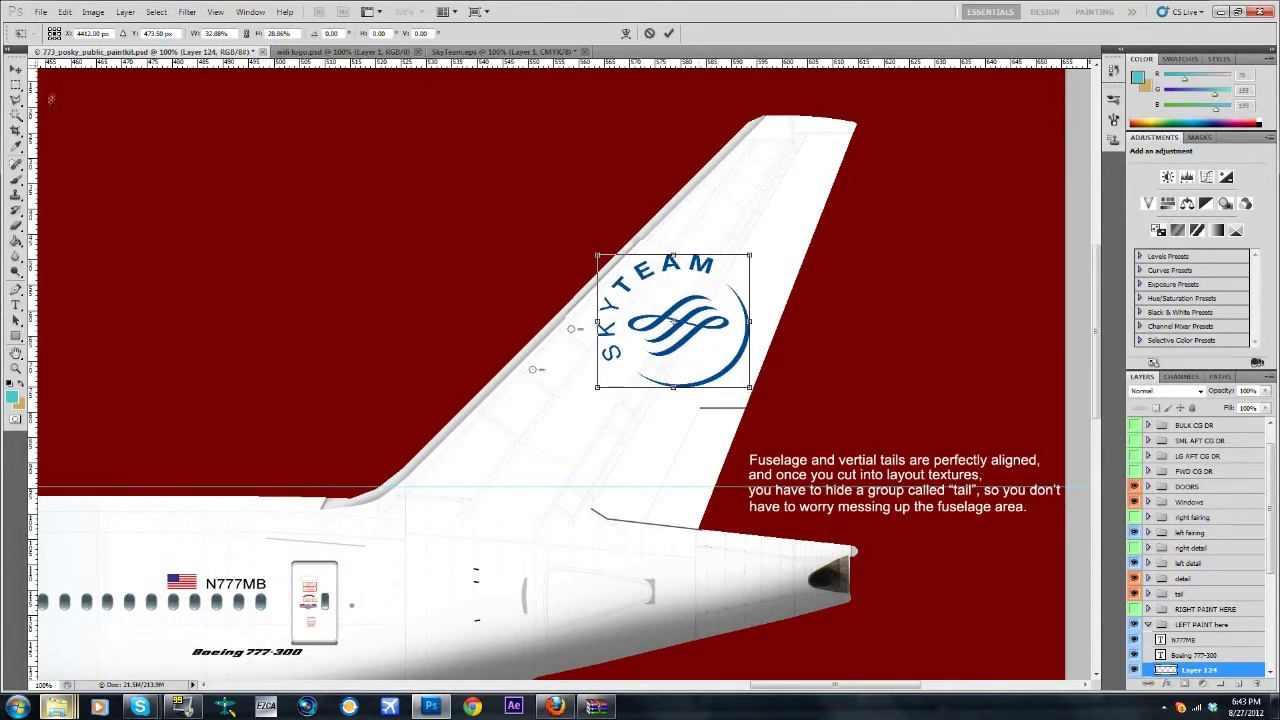
left_click(15, 72)
left_click(568, 266)
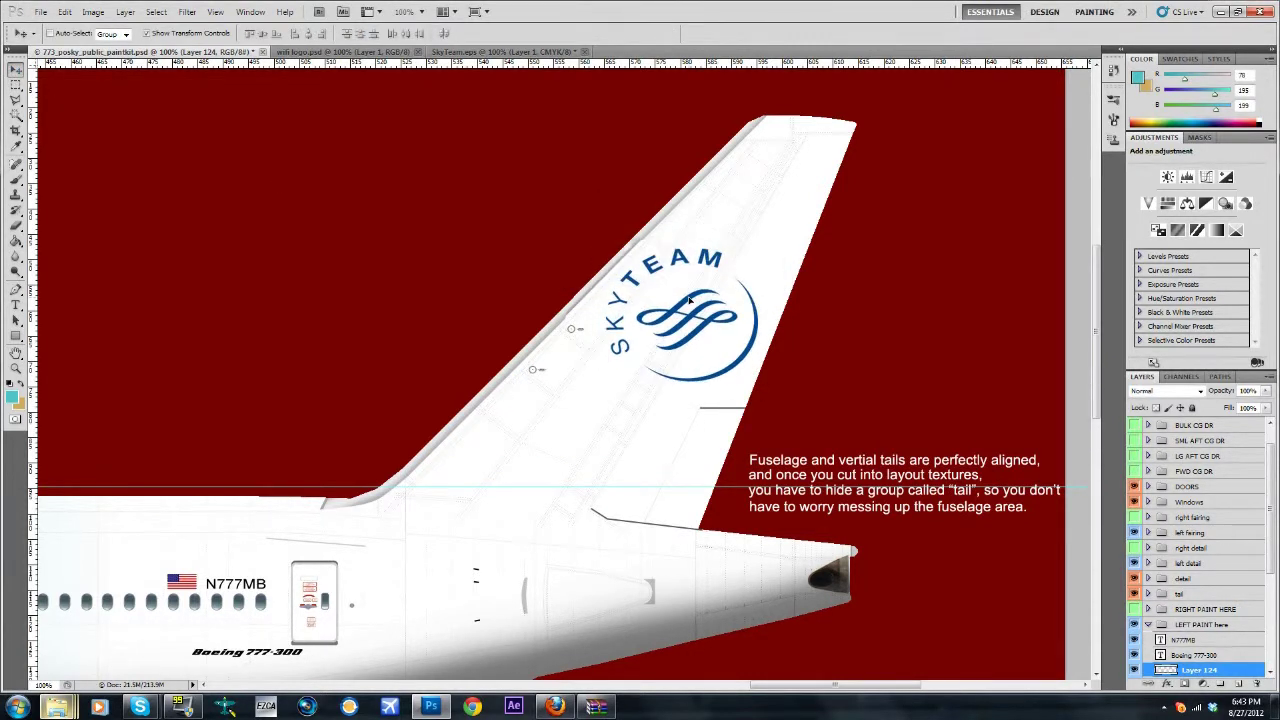
left_click_drag(689, 300, 690, 301)
Examine the SkyTeam logo's placement on the tail and the junction between the fin and the rear fuselage.
scroll(714, 291, "down", 3)
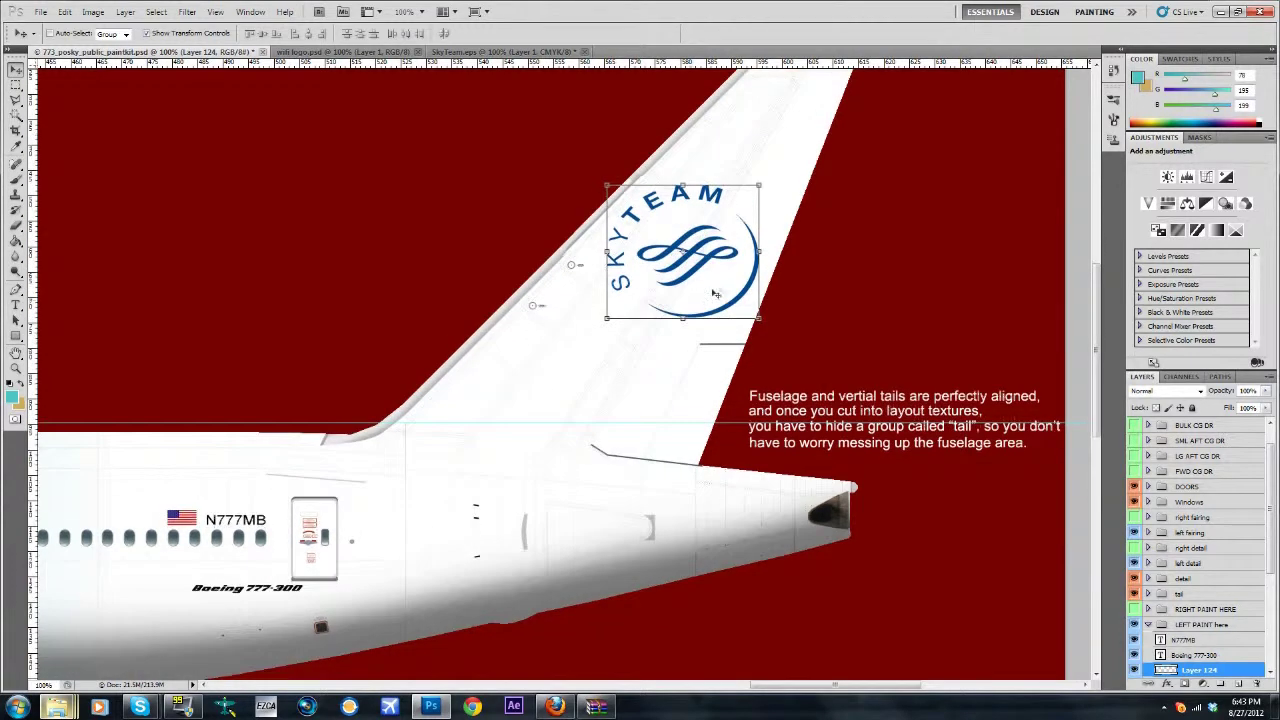
scroll(800, 265, "up", 4)
scroll(386, 249, "up", 2)
scroll(386, 249, "down", 4)
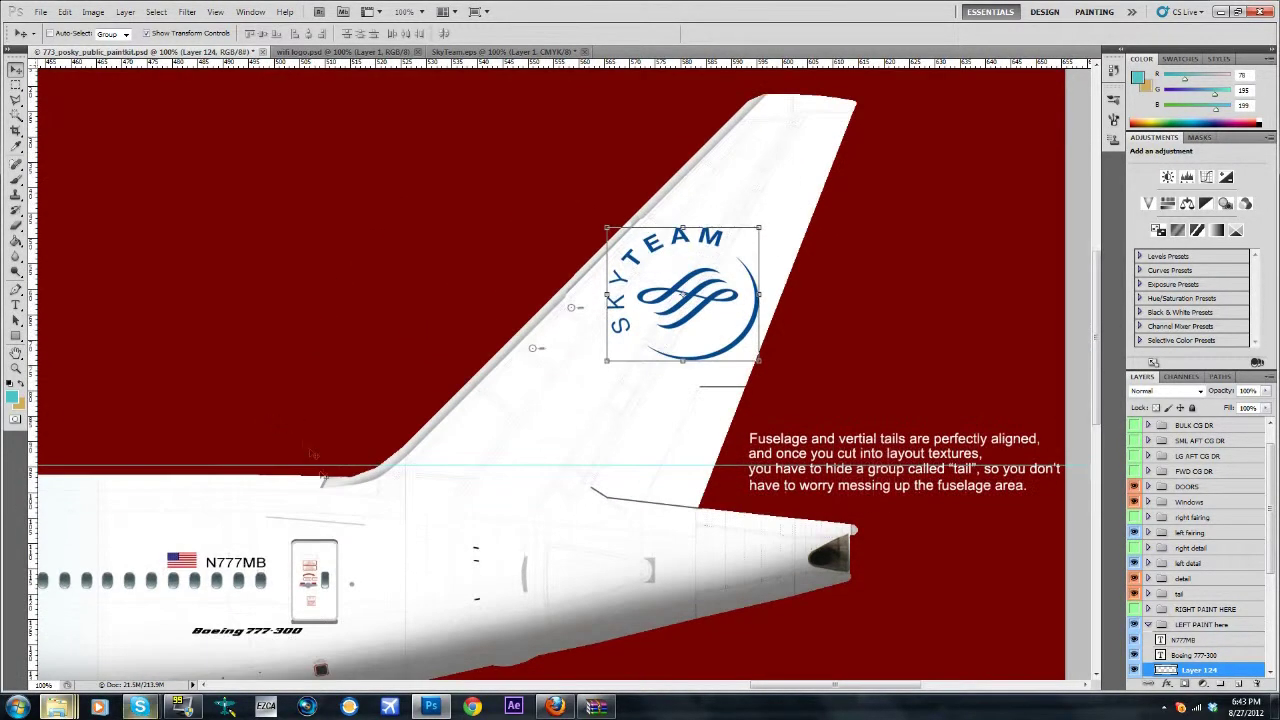
scroll(1200, 560, "down", 3)
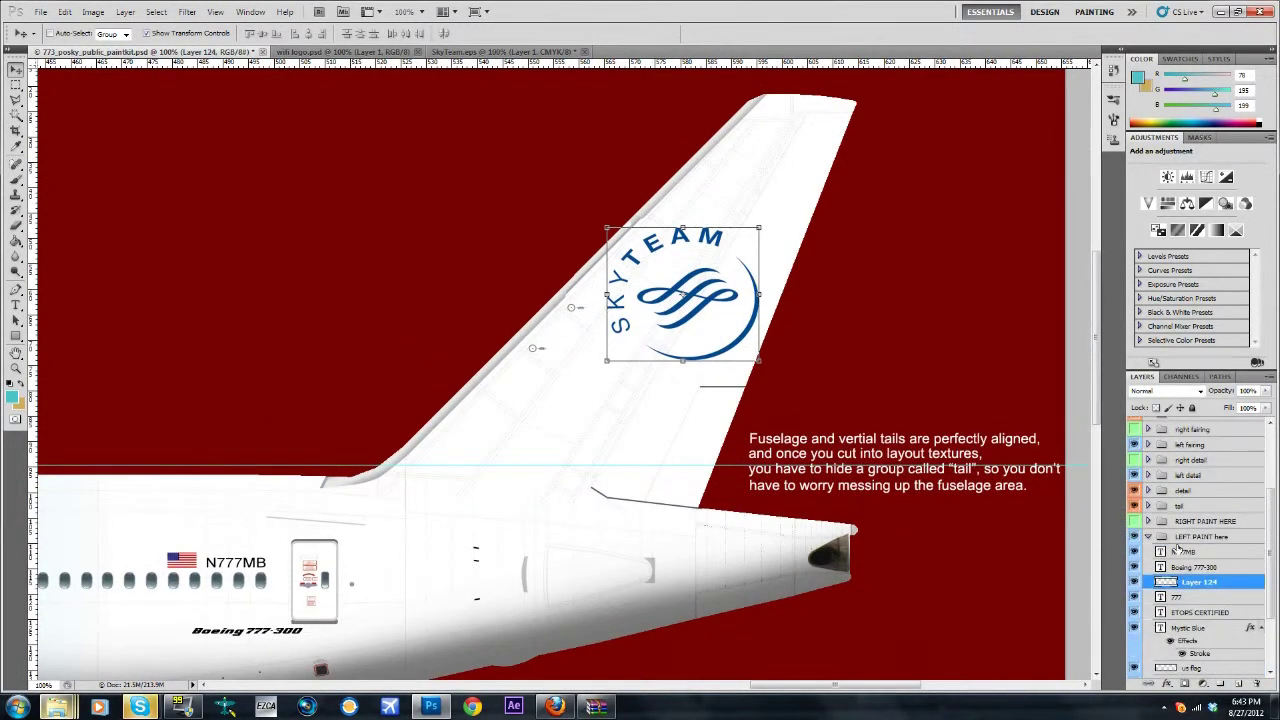
scroll(1037, 598, "down", 3)
scroll(669, 523, "up", 2)
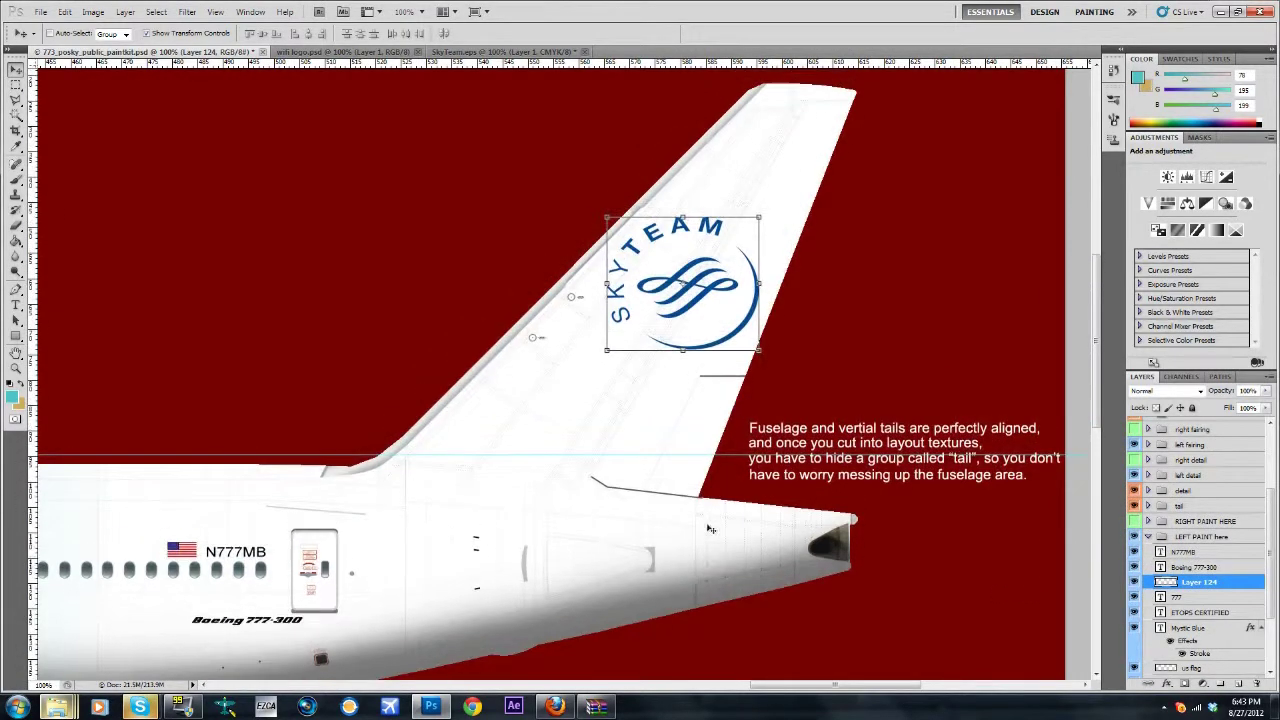
scroll(670, 575, "down", 2)
left_click_drag(758, 688, 690, 688)
Expand the tail layer group and select its leadingedge layer to edit the base of the fin.
left_click(420, 11)
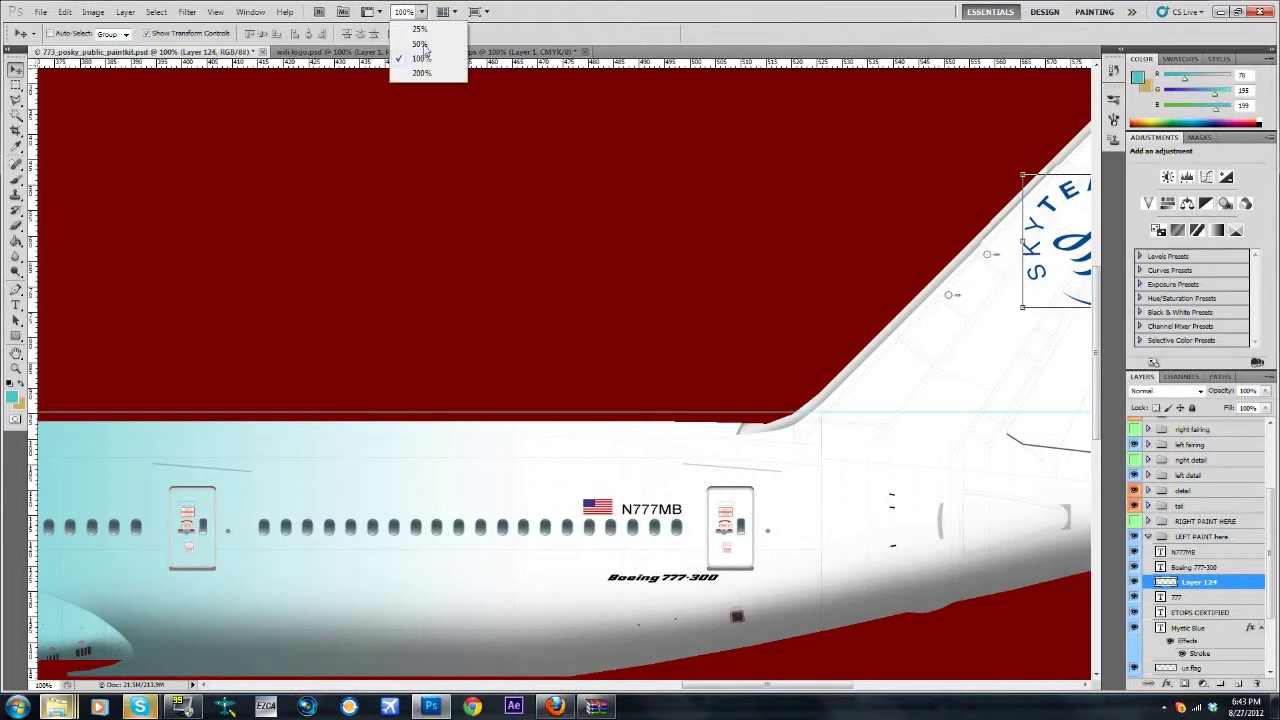
left_click(425, 76)
left_click_drag(803, 685, 830, 684)
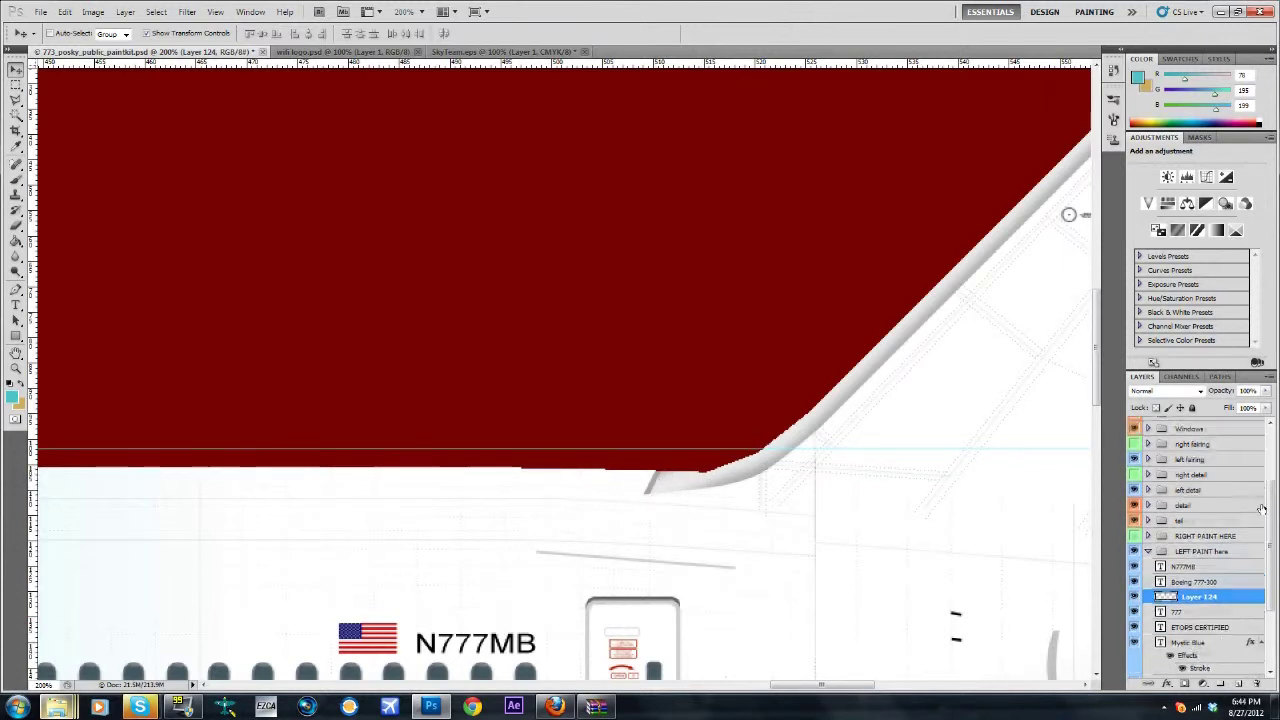
scroll(1205, 493, "up", 3)
scroll(1196, 478, "down", 3)
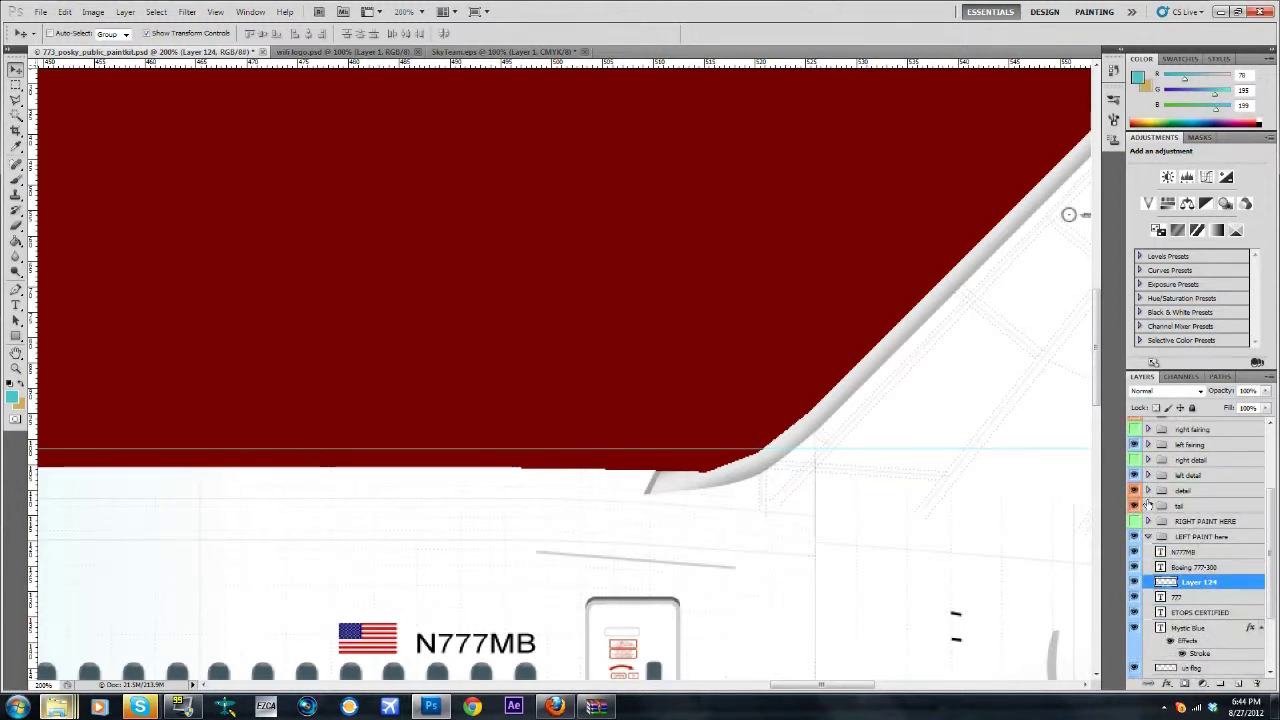
left_click(1162, 505)
left_click(1148, 505)
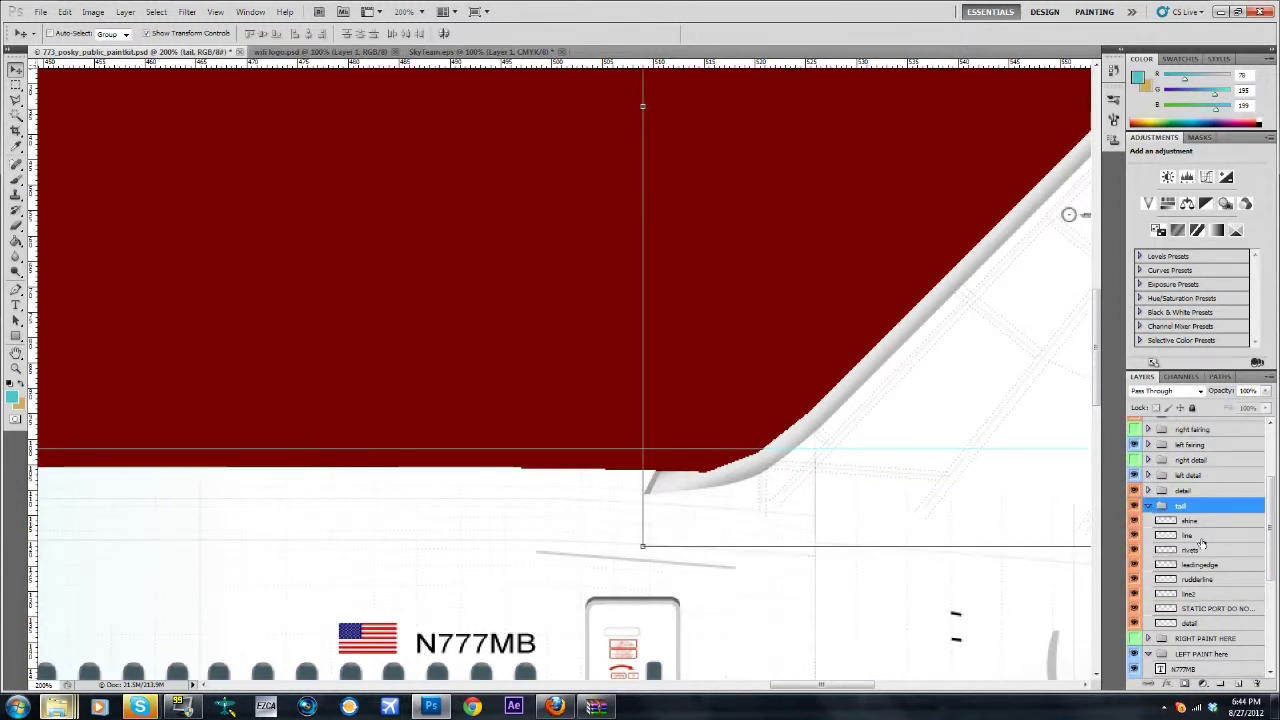
left_click(1202, 537)
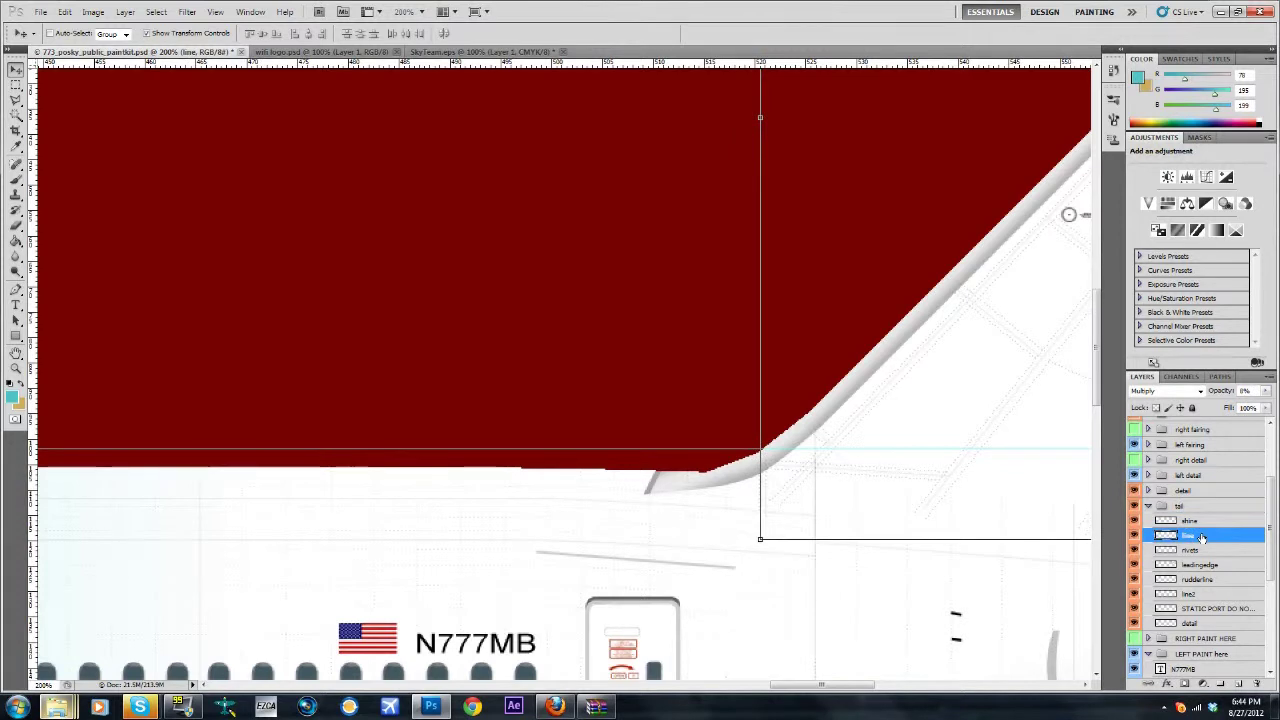
left_click(1202, 565)
scroll(500, 100, "down", 1)
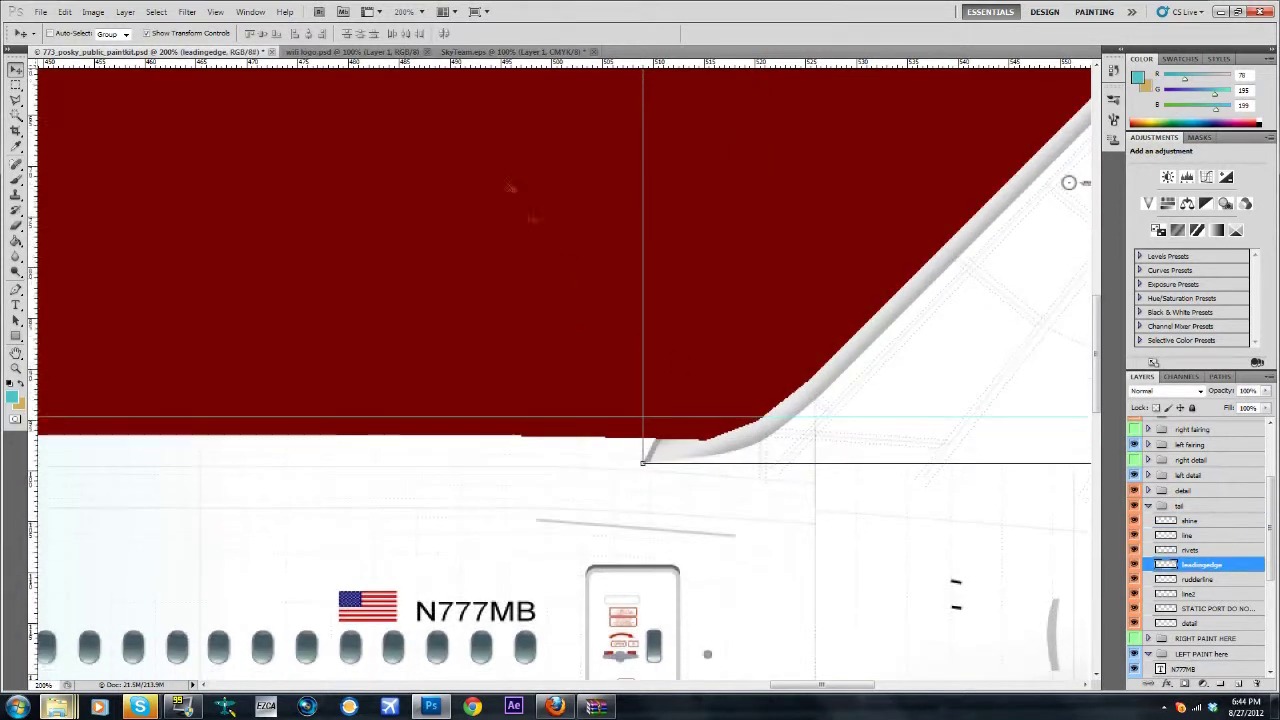
Draw a Pen path along the fin-fuselage joint from the tail's rear base to the leading edge, curving it with the Convert Point tool.
left_click(421, 11)
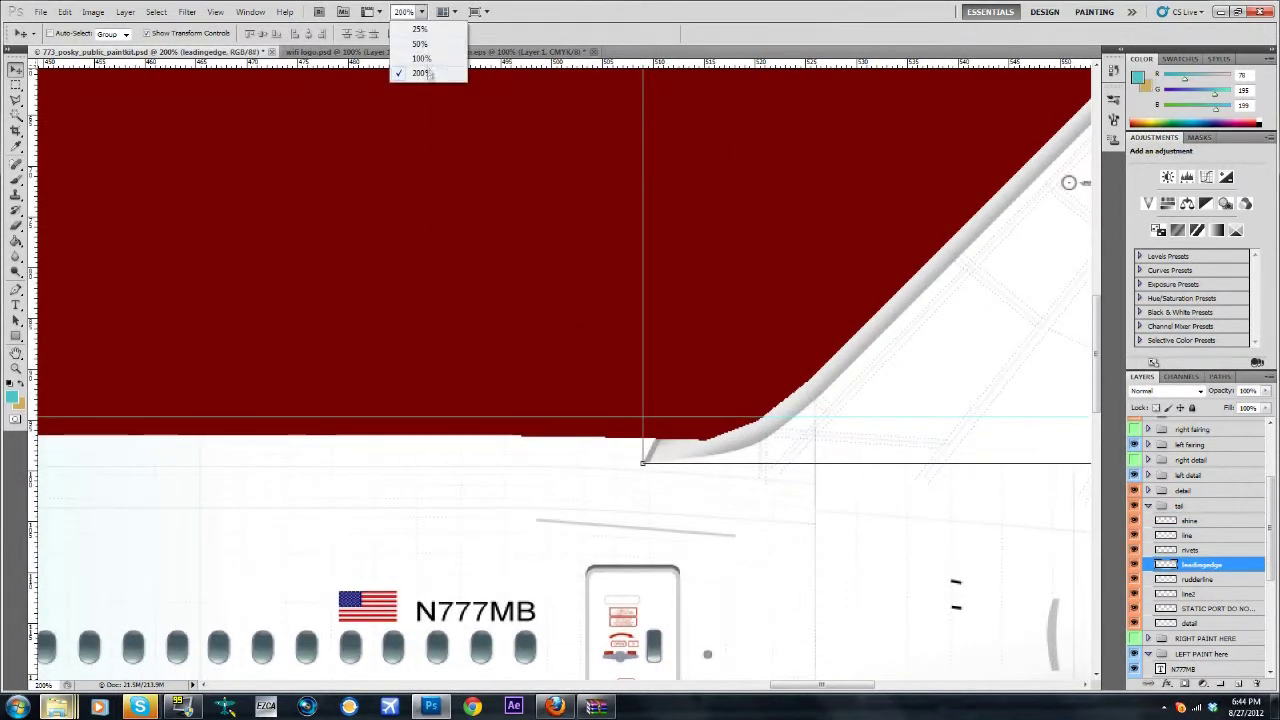
left_click(421, 58)
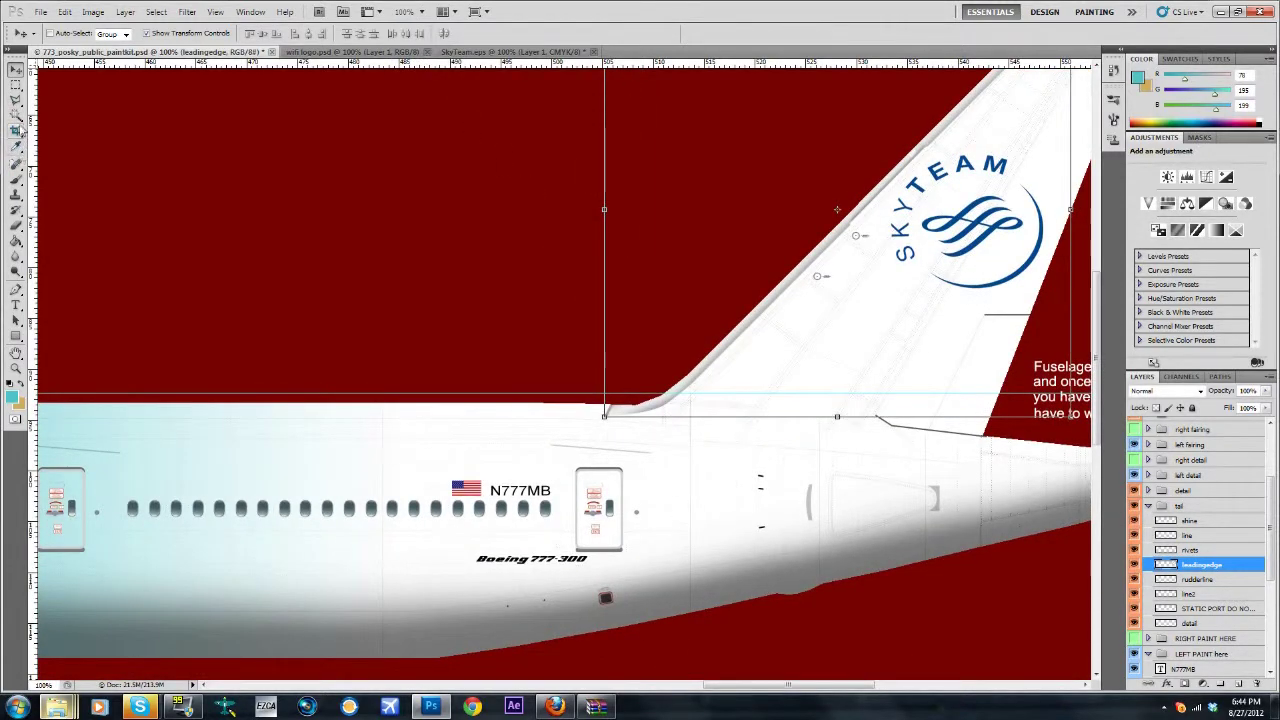
left_click(16, 289)
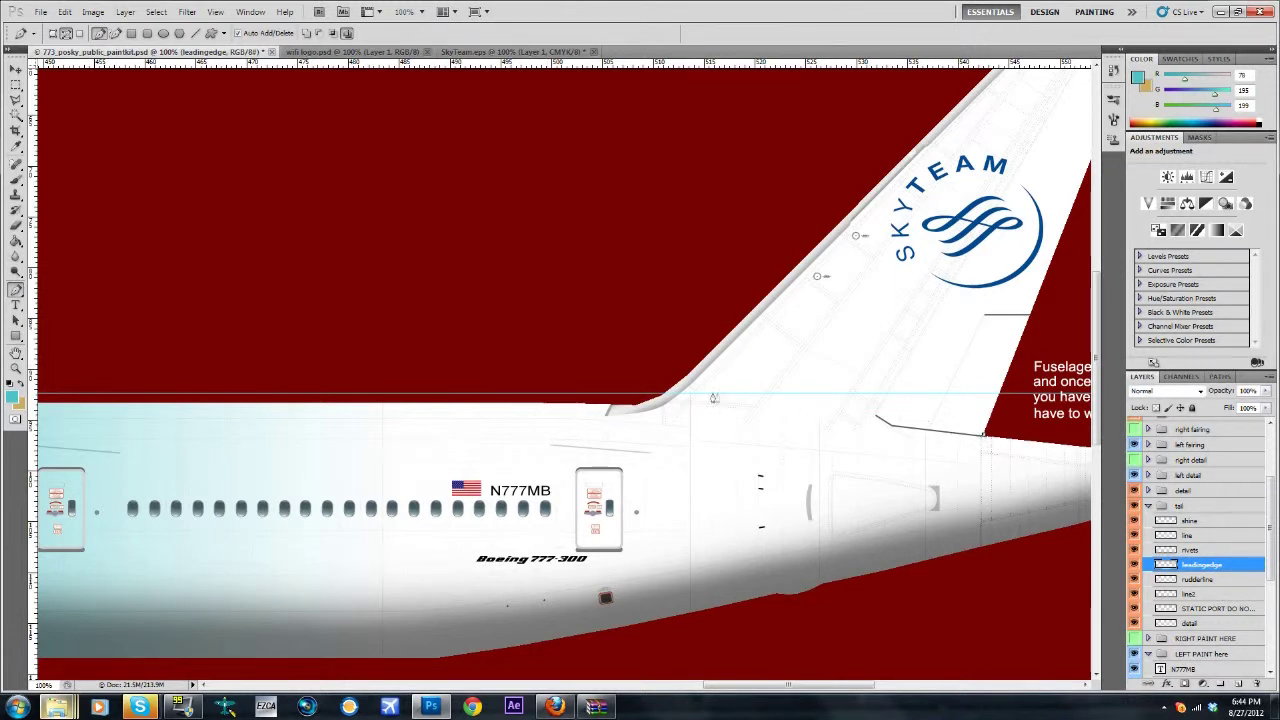
left_click(634, 408)
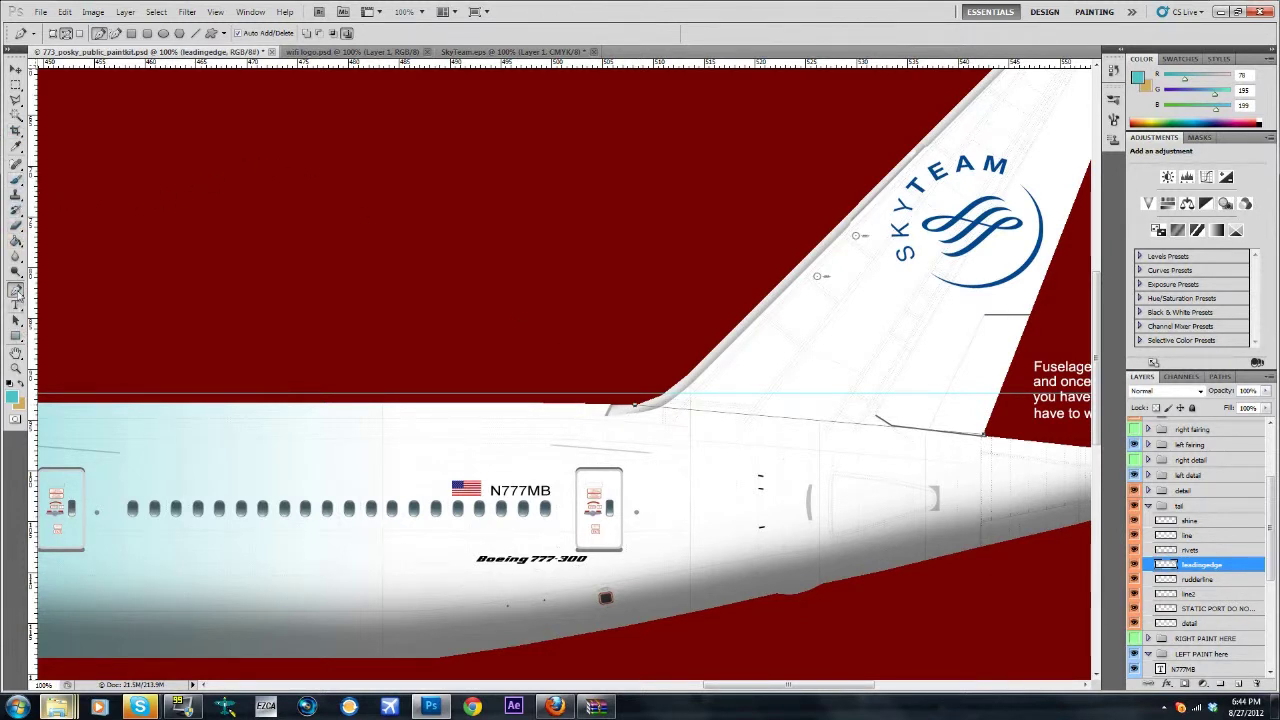
left_click_drag(16, 290, 43, 344)
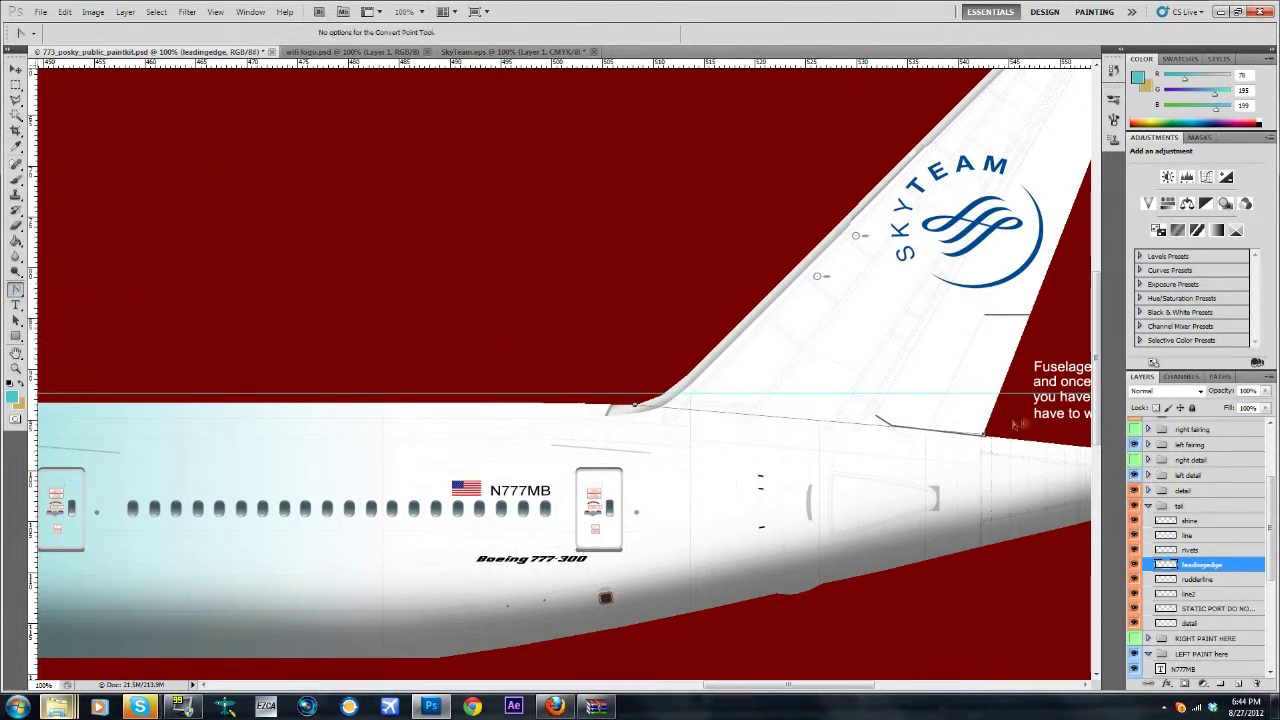
left_click_drag(984, 438, 907, 424)
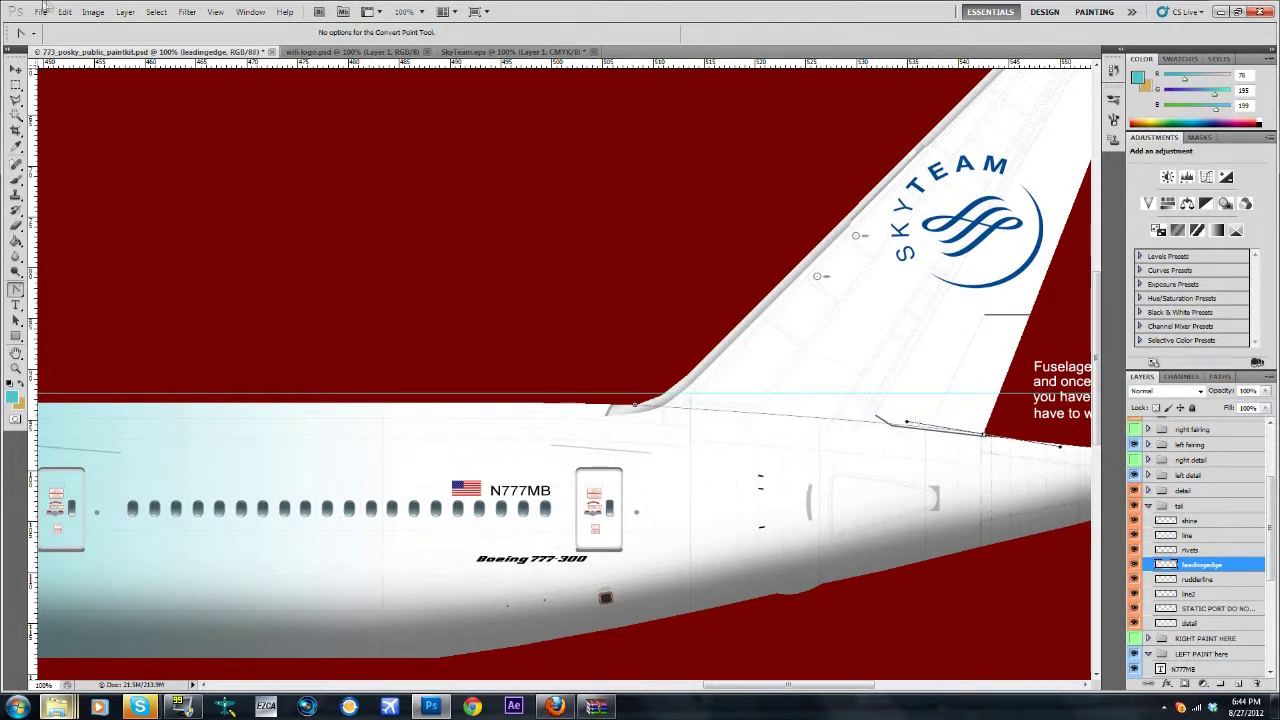
Continue the path around the leading edge's lower tip over the fuselage and close it at the tail's rear base.
left_click(421, 11)
left_click(424, 73)
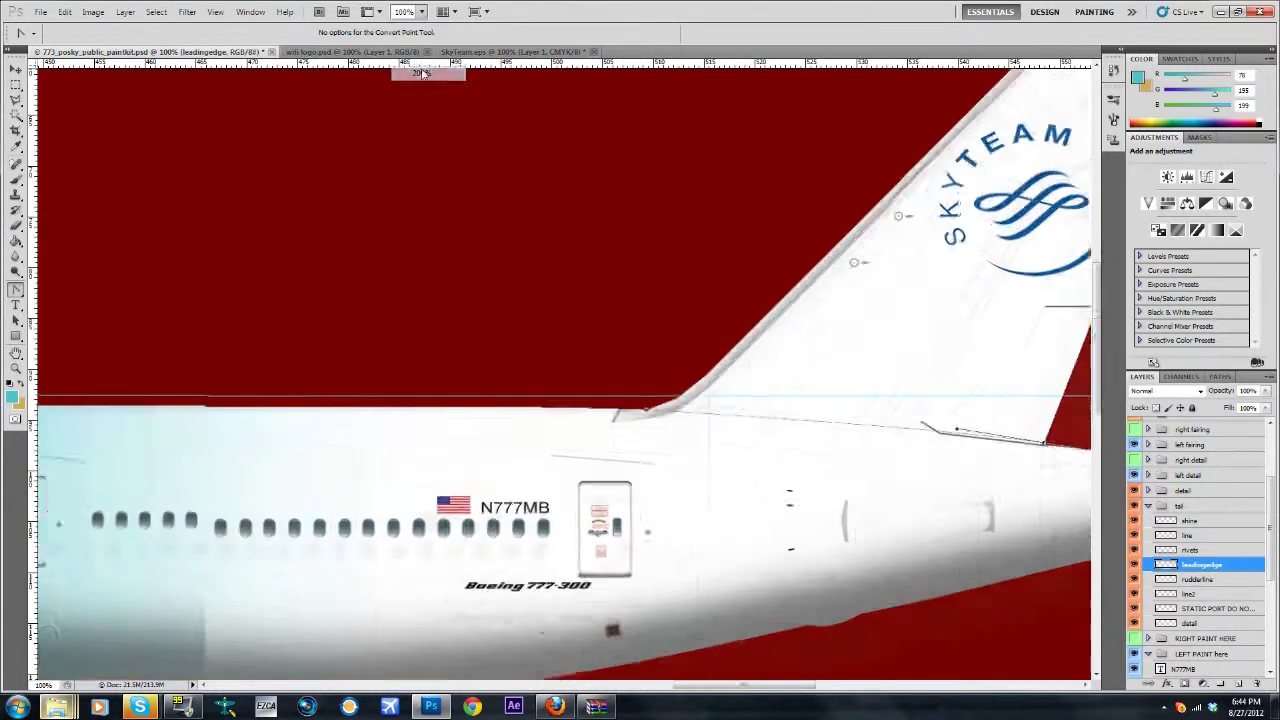
right_click(16, 290)
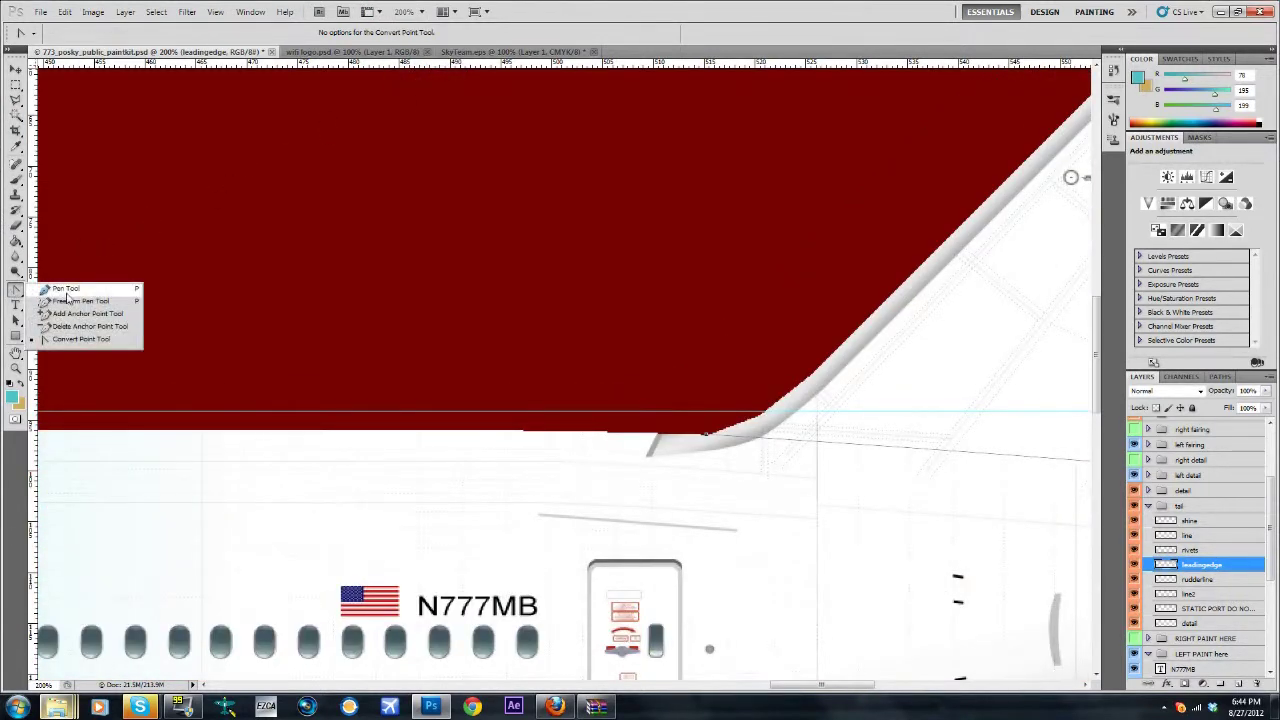
left_click(80, 287)
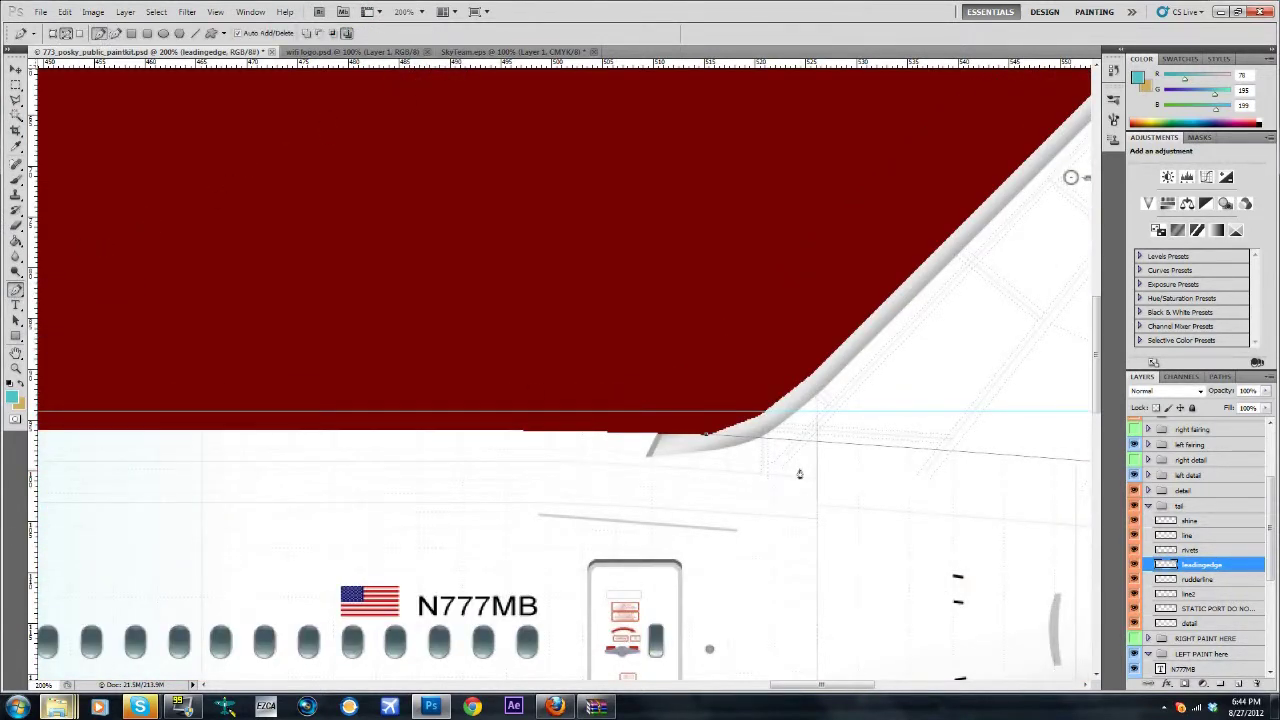
left_click(615, 479)
left_click_drag(821, 686, 889, 686)
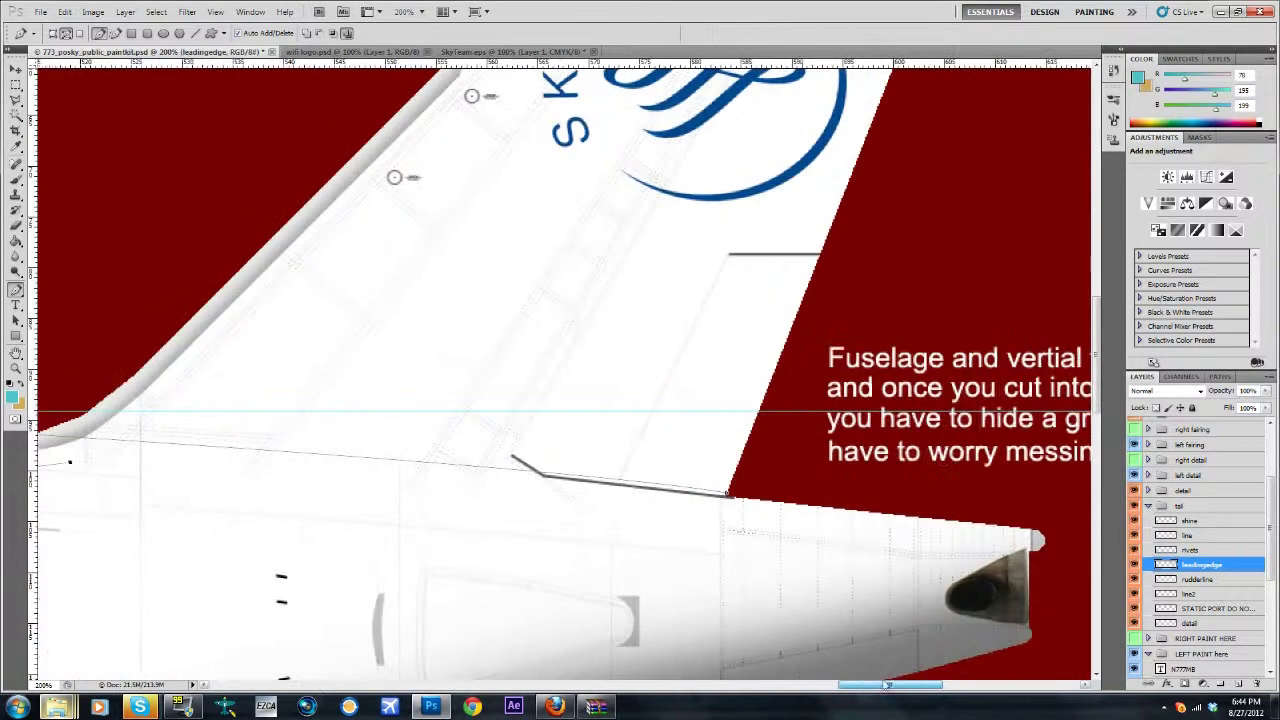
left_click(728, 494)
left_click(728, 497)
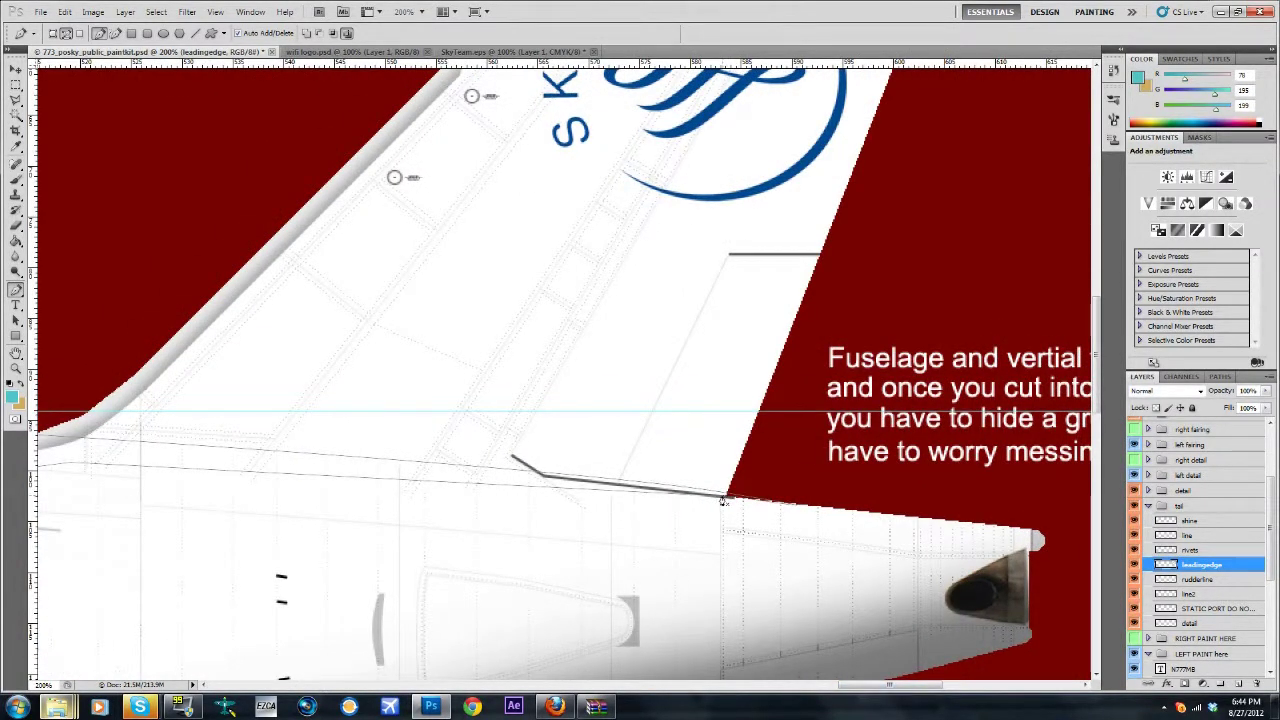
Convert the closed path to a selection, delete the leading-edge piece inside it and deselect.
right_click(638, 497)
left_click(676, 576)
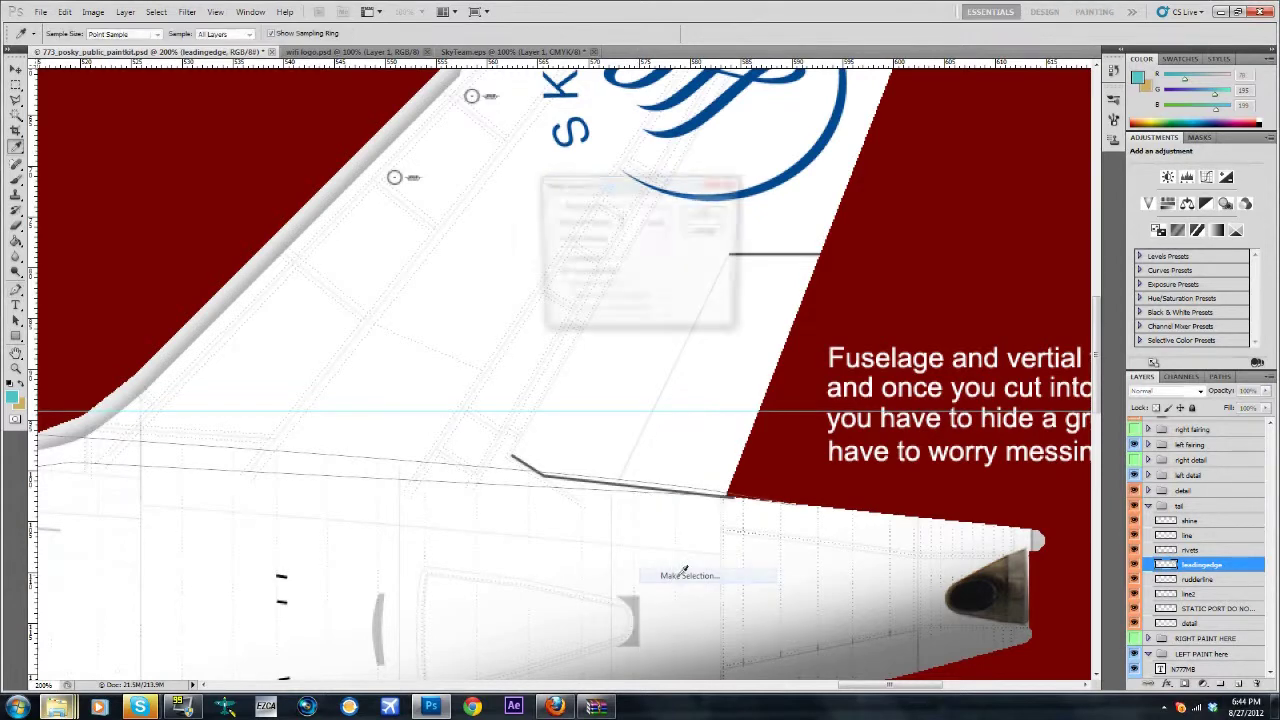
left_click(707, 213)
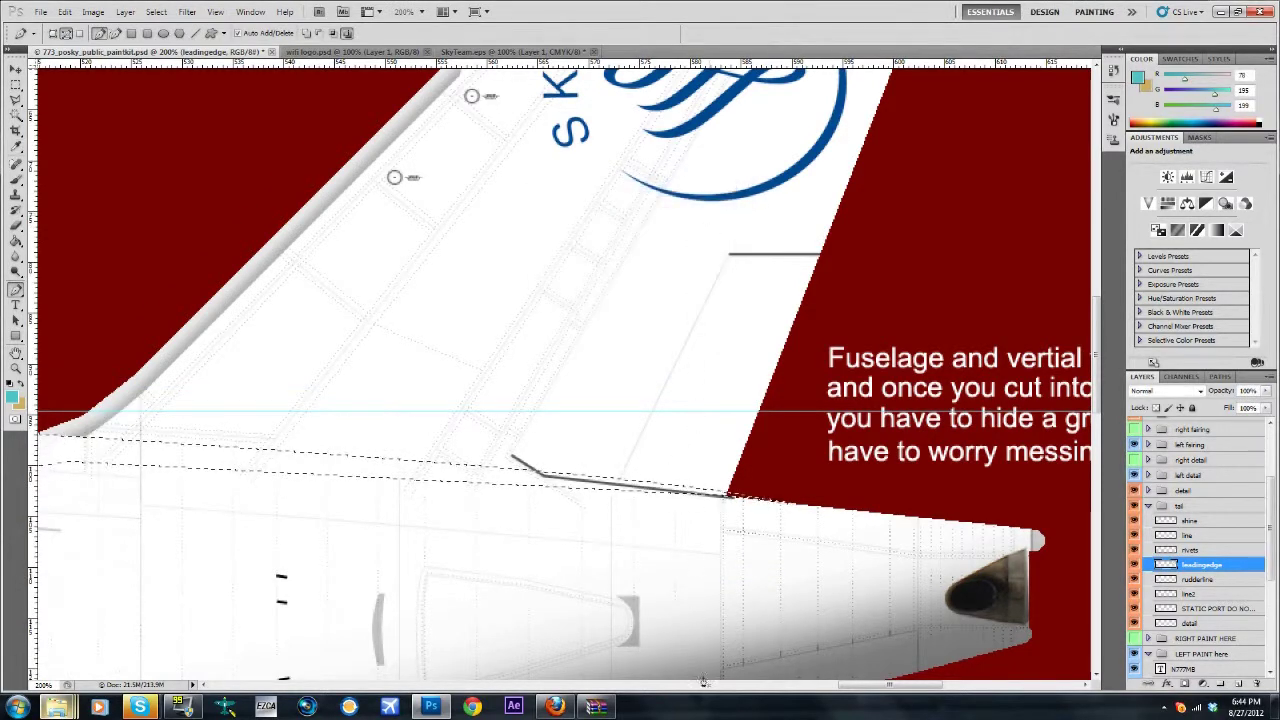
left_click_drag(857, 686, 810, 686)
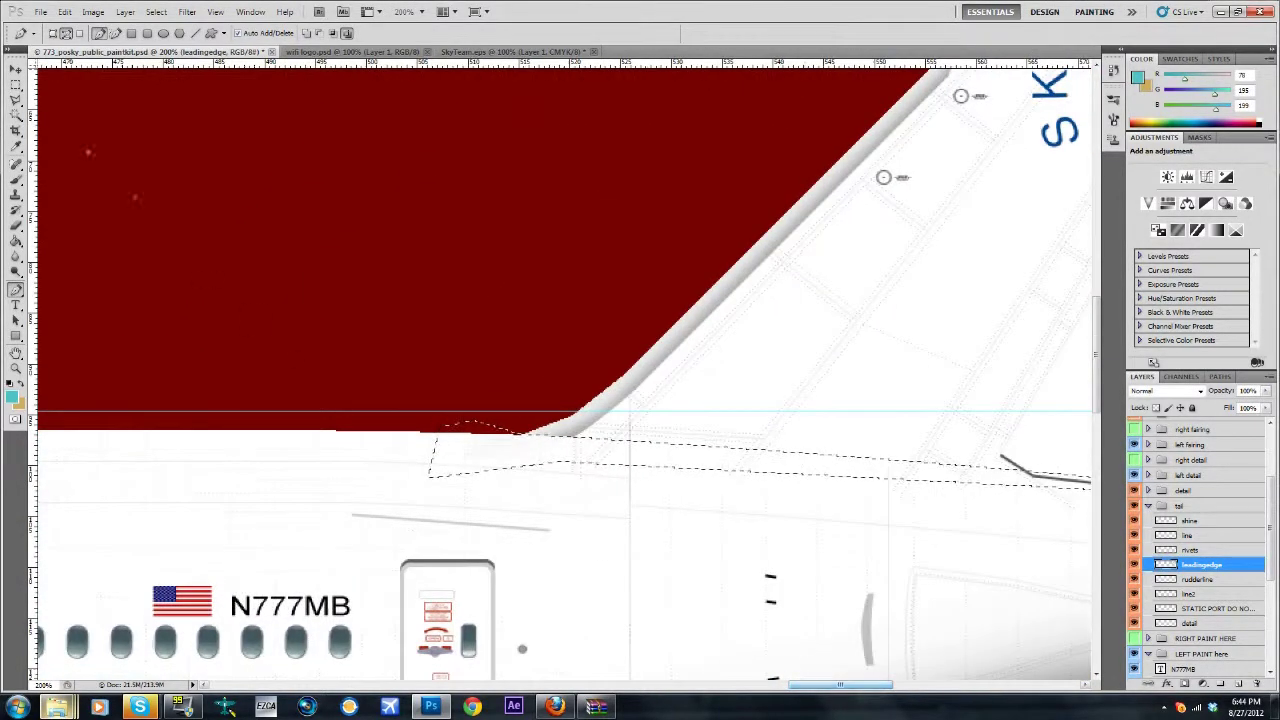
key("m")
right_click(570, 192)
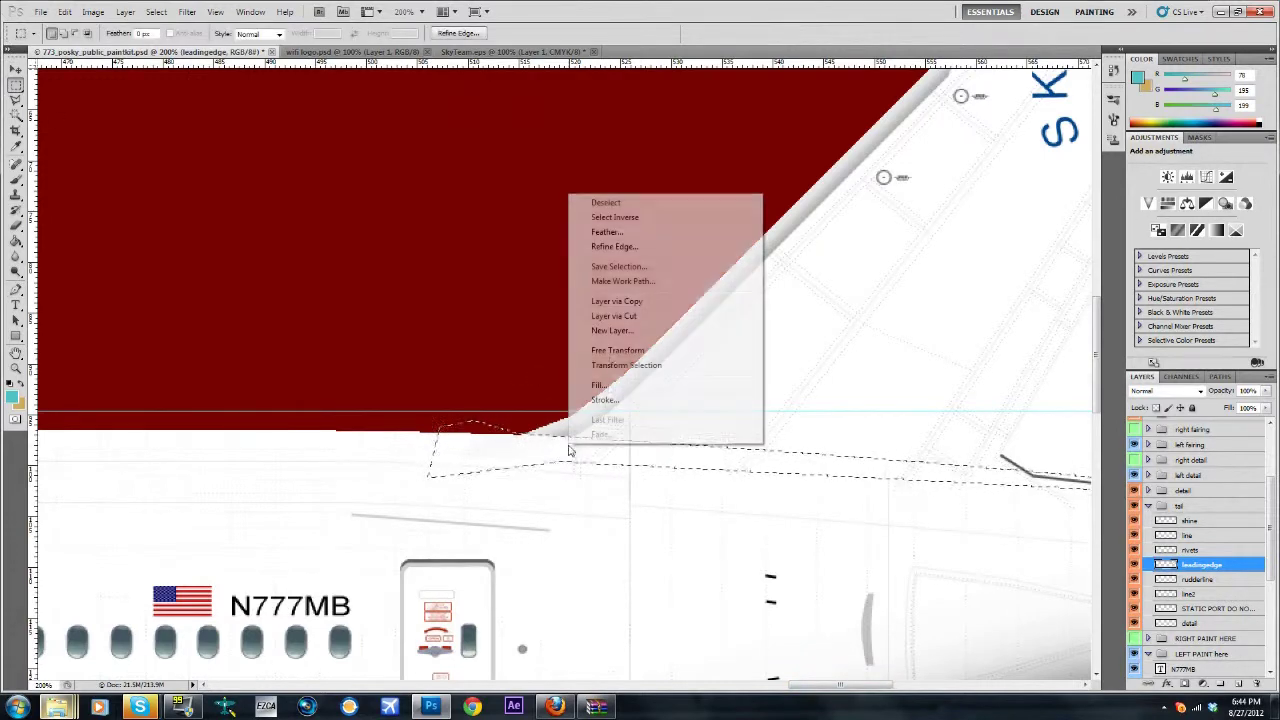
left_click(600, 203)
Review the trimmed leading edge and the whole aircraft livery at 50% and 25% zoom.
scroll(634, 390, "up", 1)
scroll(634, 390, "up", 3)
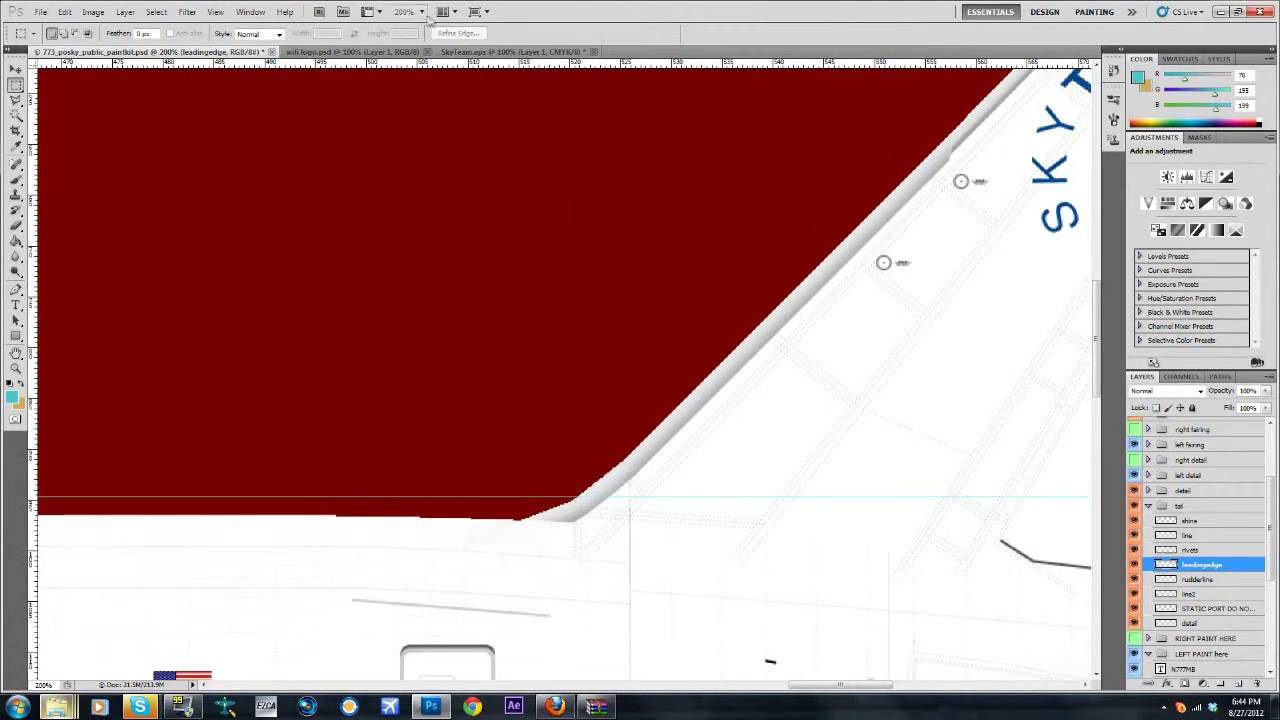
left_click(421, 11)
left_click(420, 44)
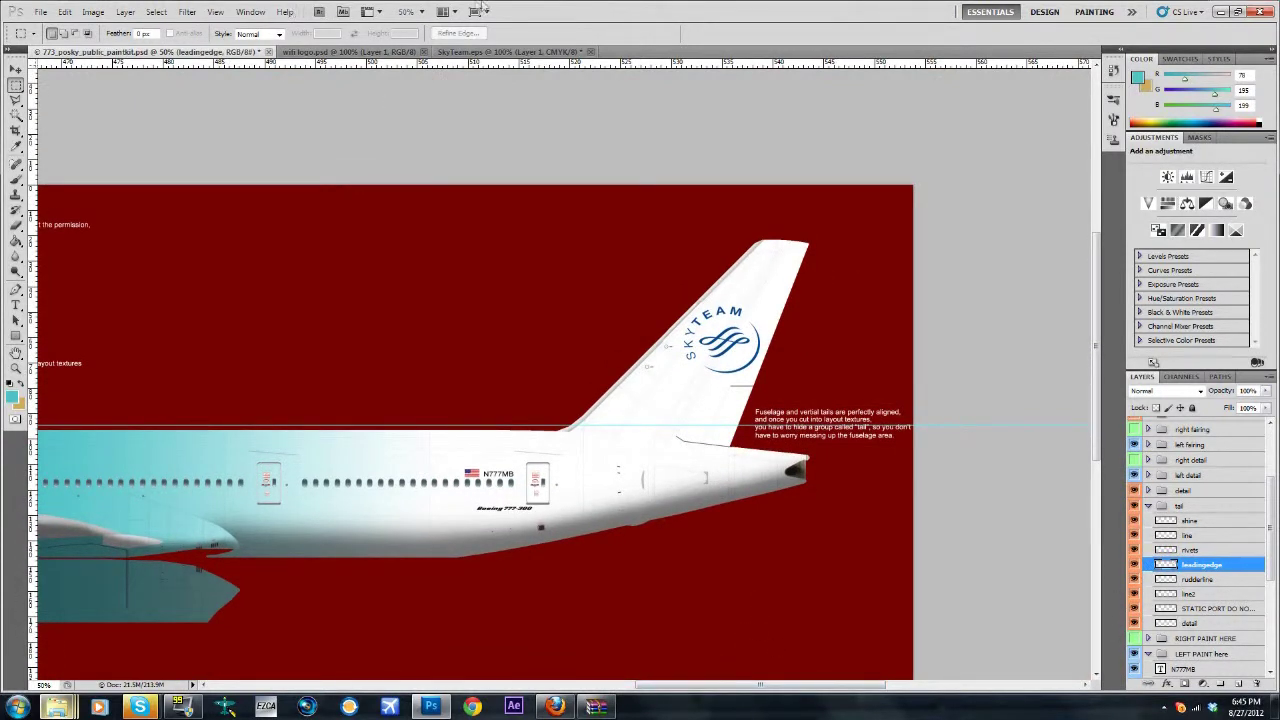
left_click(420, 11)
left_click(430, 30)
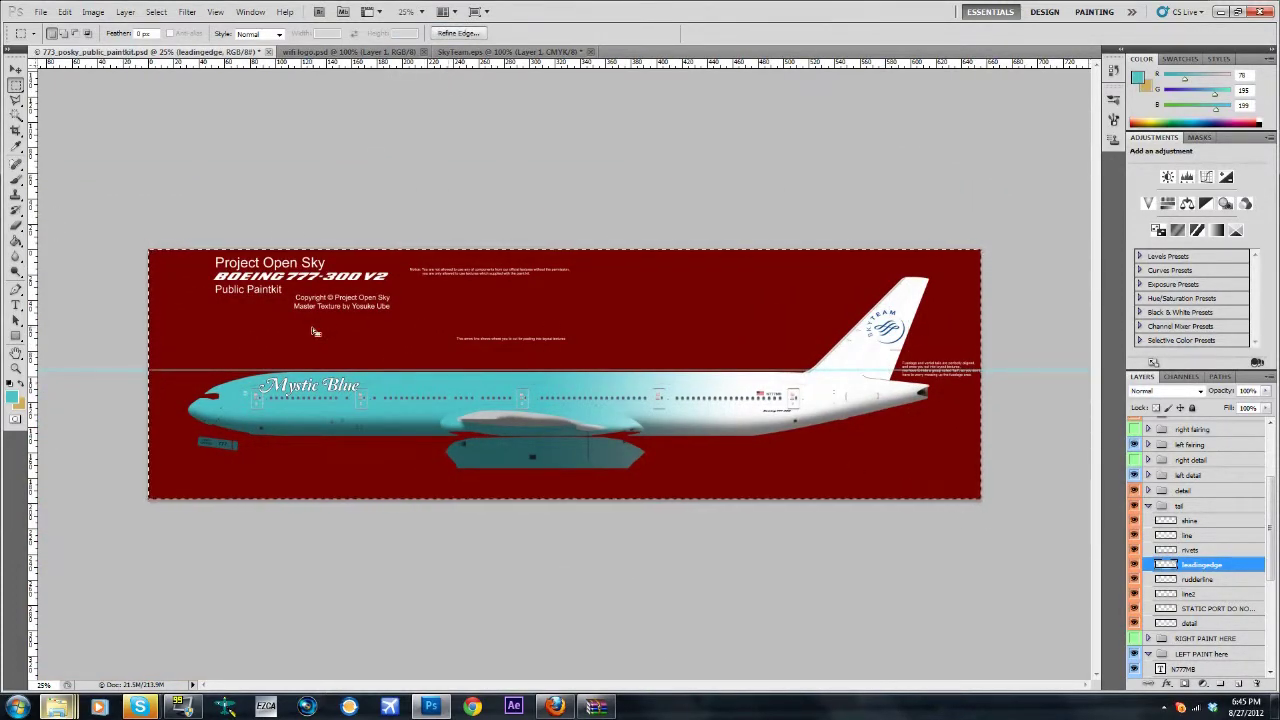
Marquee-select the whole canvas and move the N777MB registration text layer directly above the us flag layer.
left_click_drag(119, 287, 988, 507)
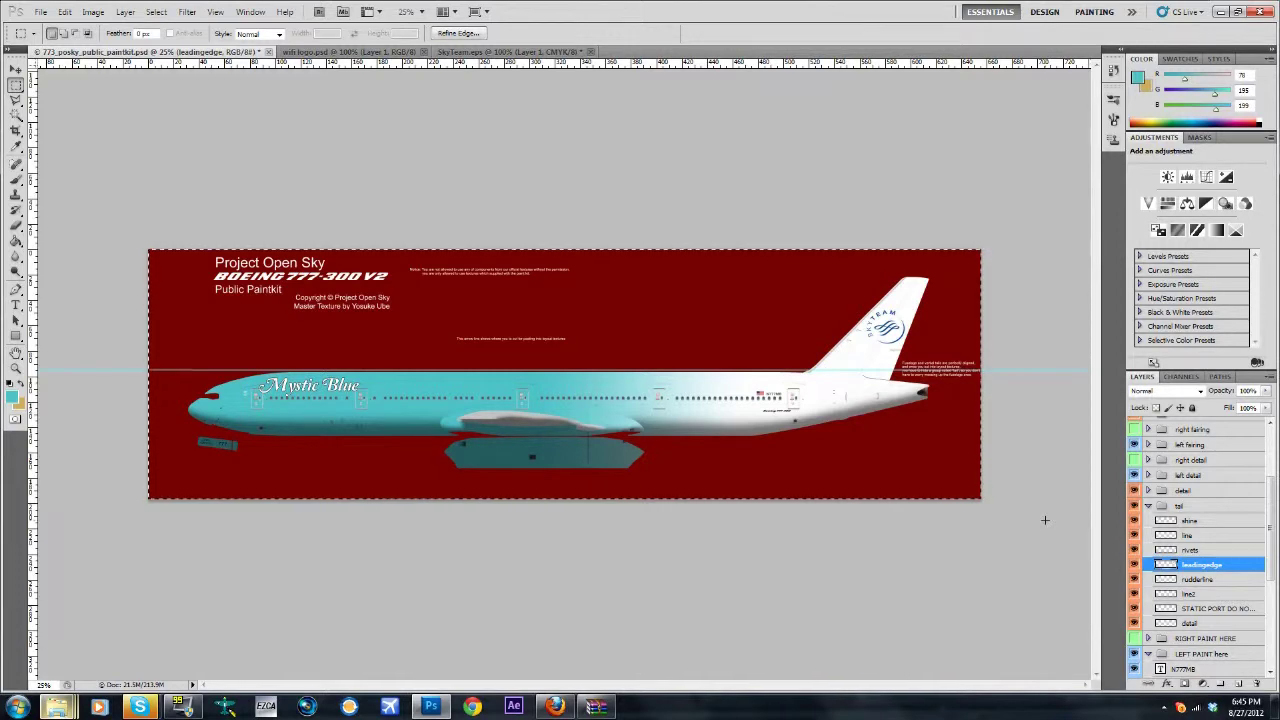
left_click(418, 12)
left_click(421, 58)
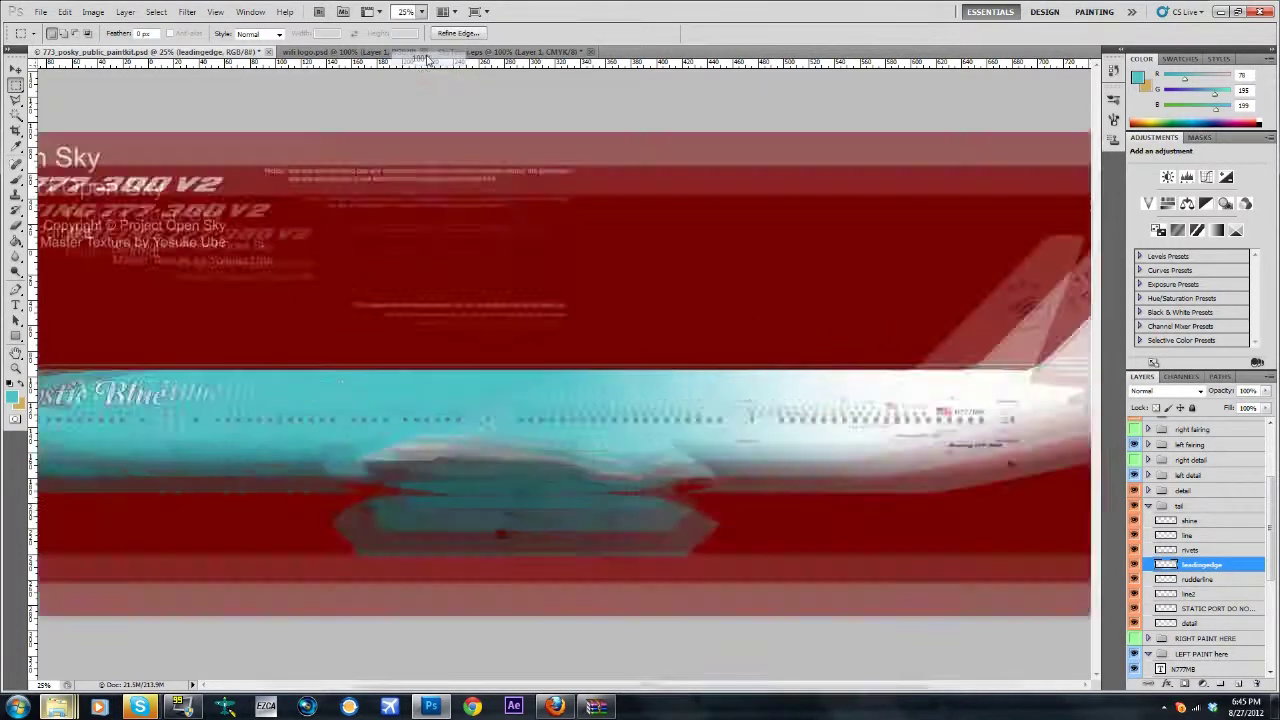
left_click_drag(710, 690, 836, 665)
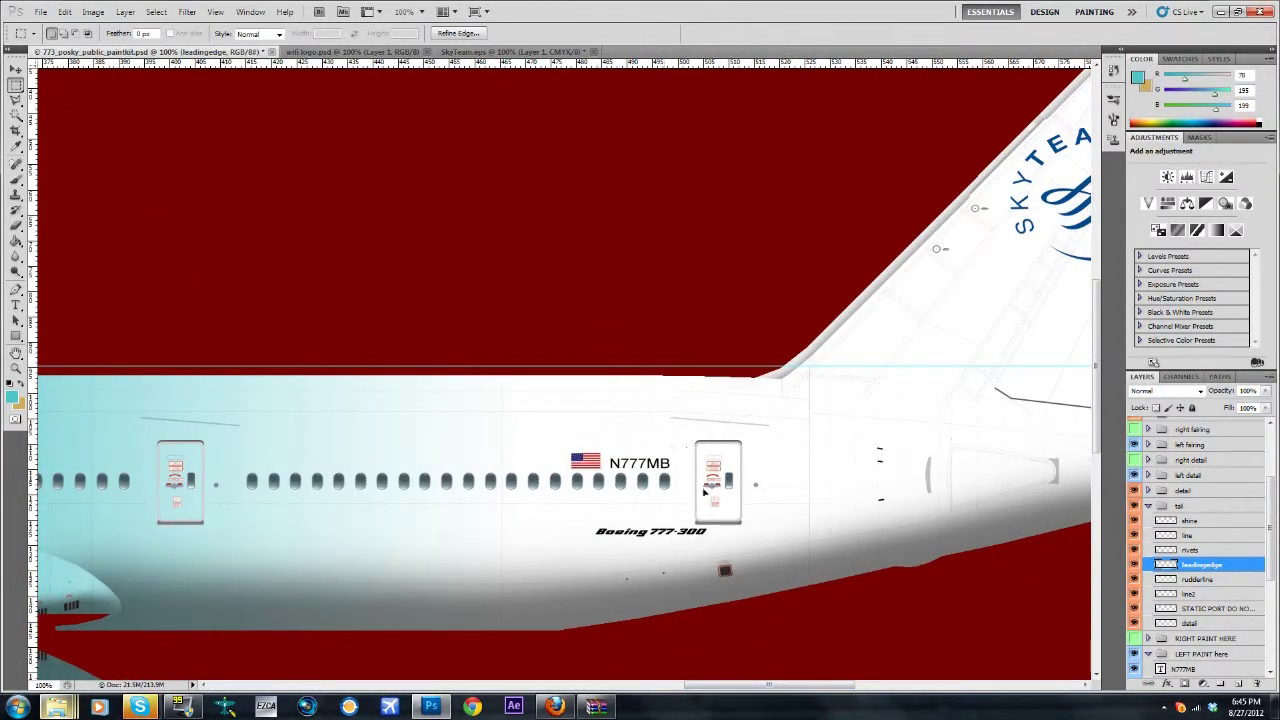
scroll(831, 440, "up", 3)
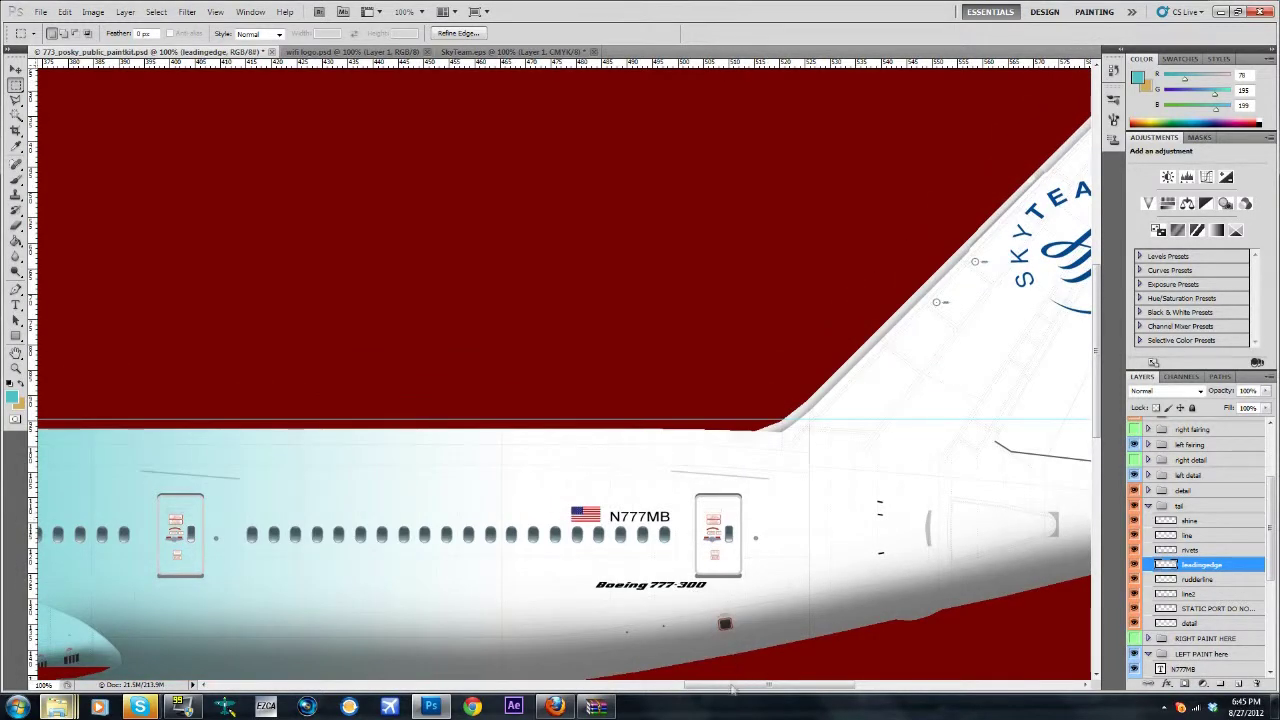
left_click_drag(758, 687, 743, 680)
scroll(800, 590, "down", 4)
scroll(1234, 546, "down", 7)
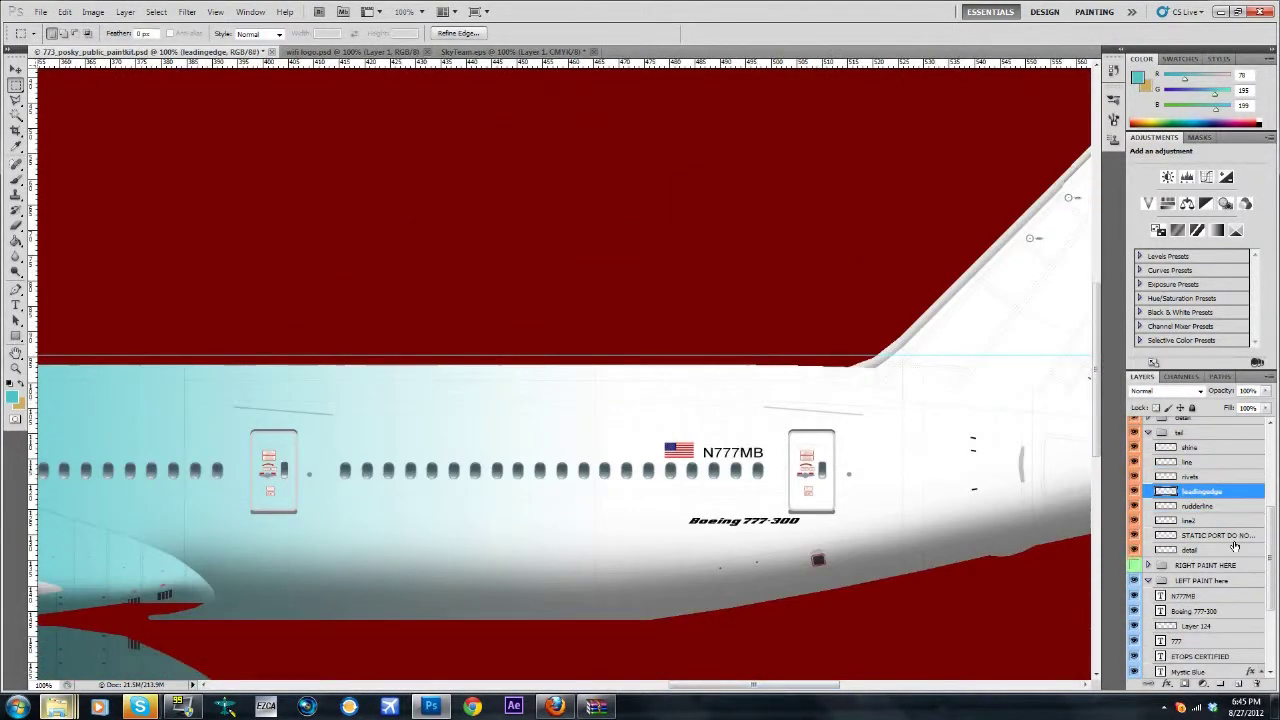
left_click(1200, 491)
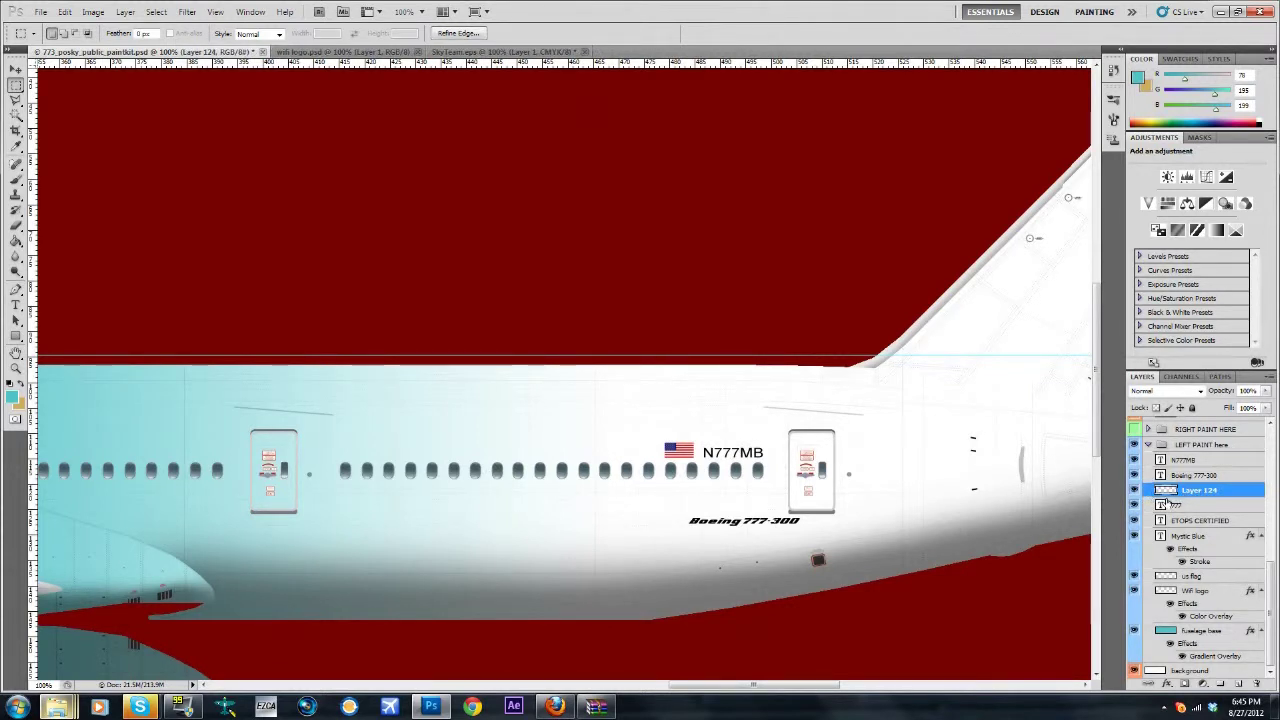
left_click(1190, 576)
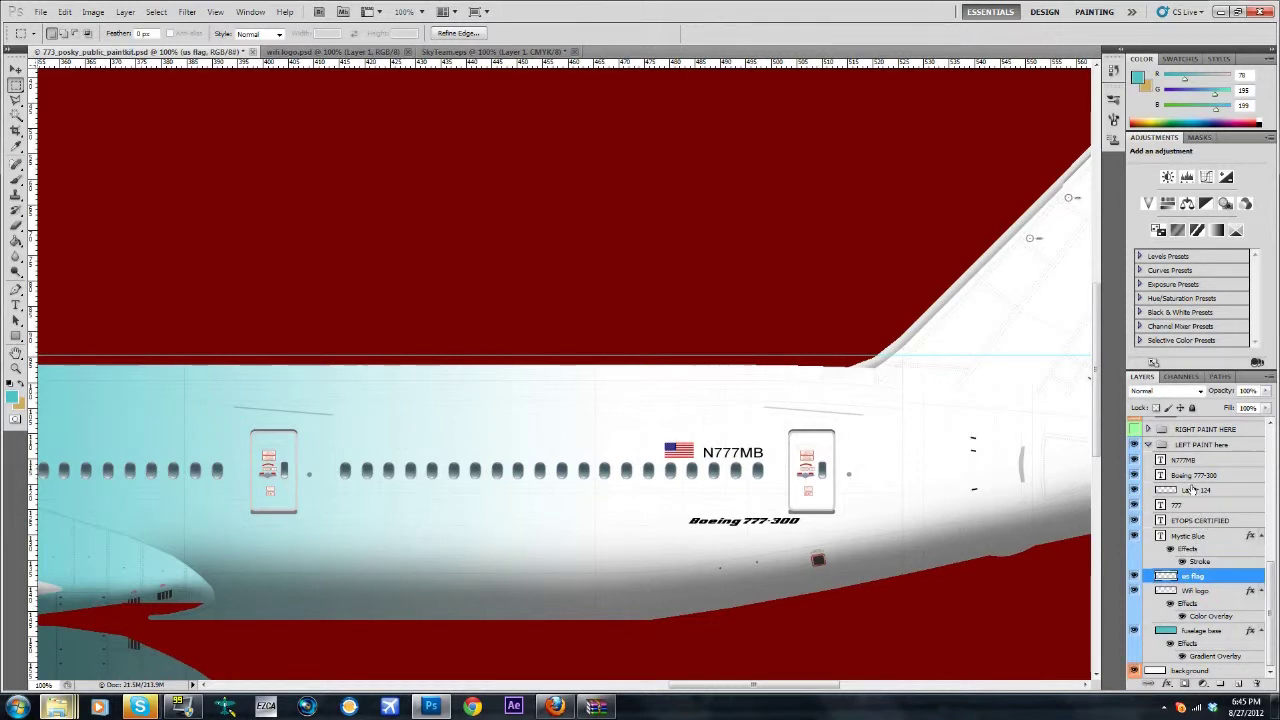
left_click_drag(1186, 461, 1205, 567)
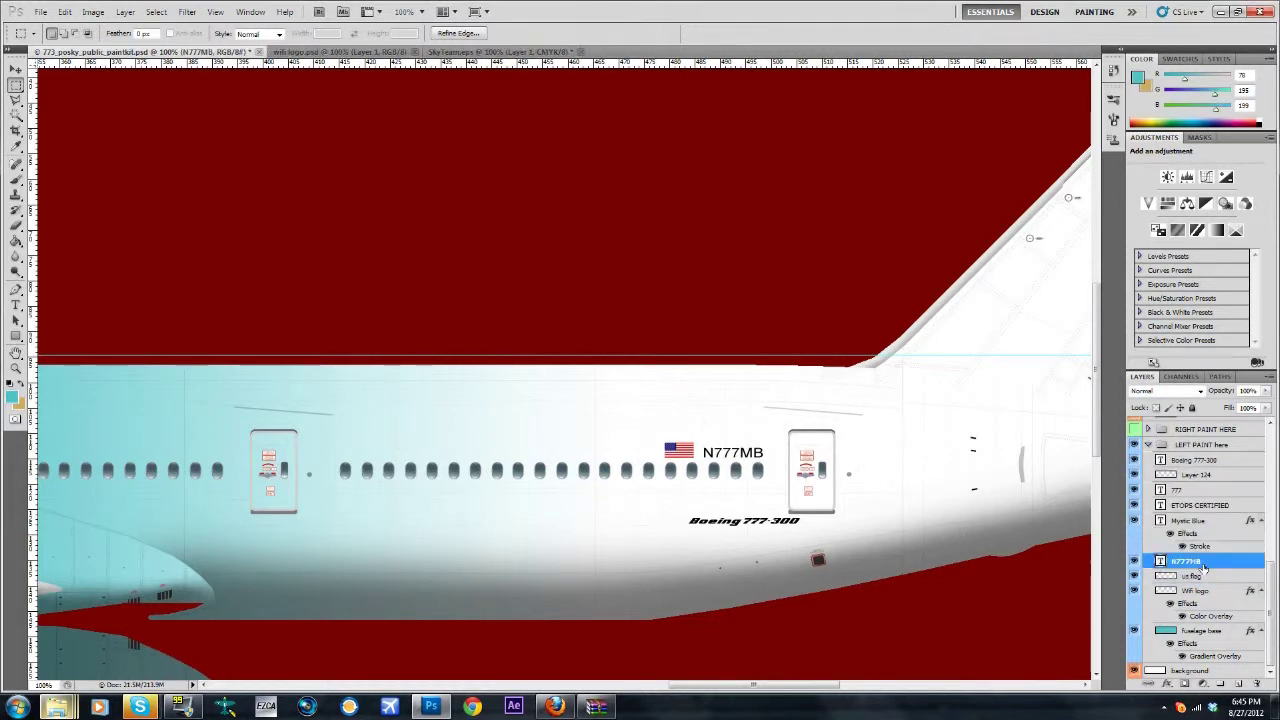
Rasterize the N777MB text layer and merge all visible layers into it.
right_click(1205, 567)
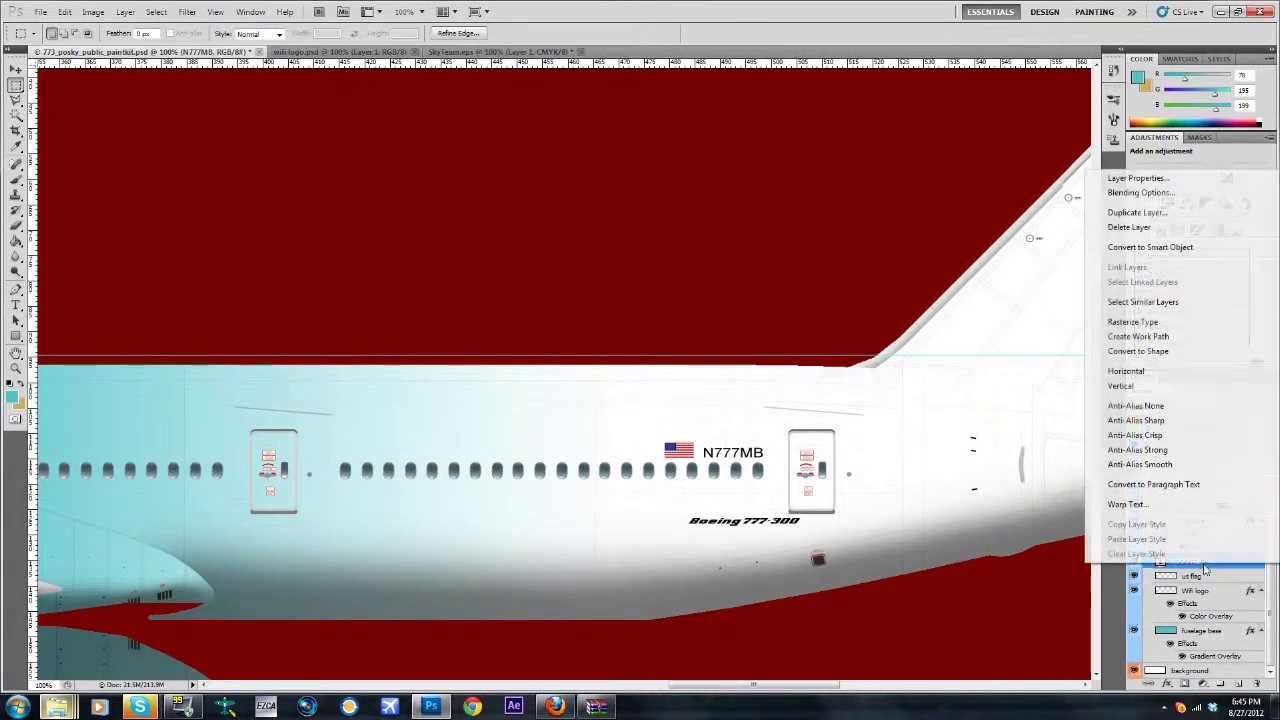
left_click(1136, 323)
right_click(1199, 569)
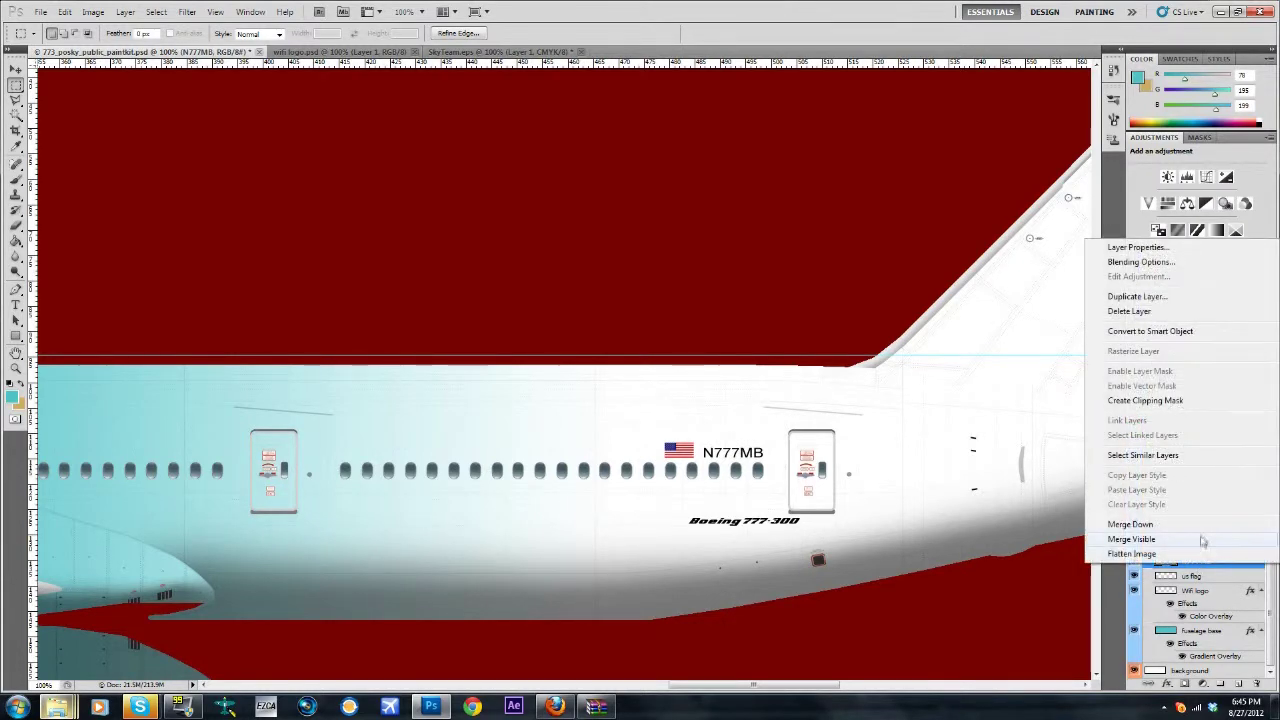
left_click(1200, 538)
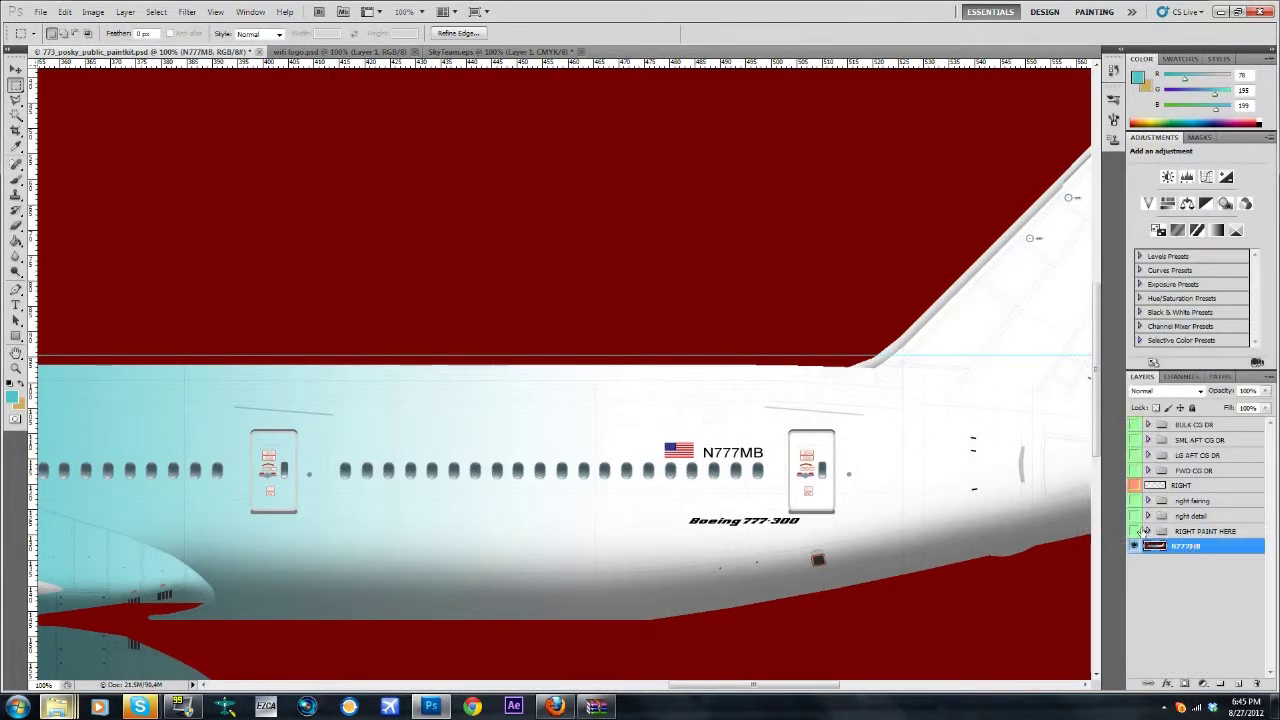